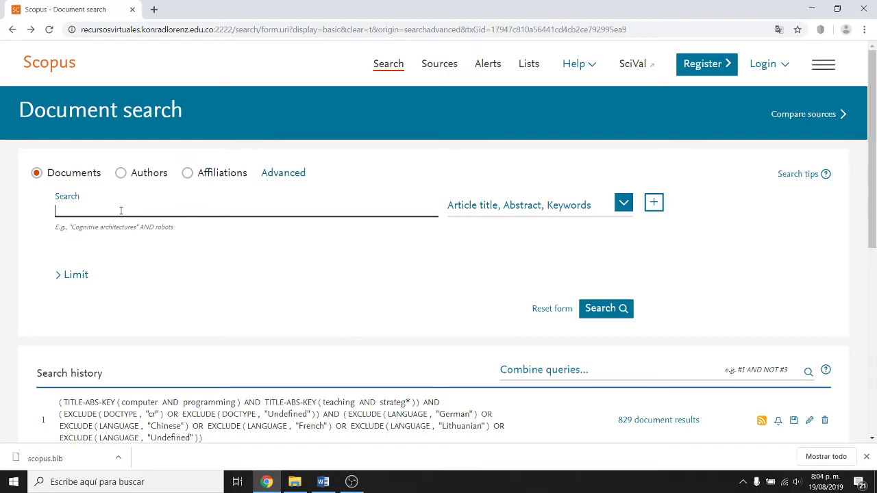
Step: Enter "computer programming" as the first document search term
{"action": "type", "text": "co"}
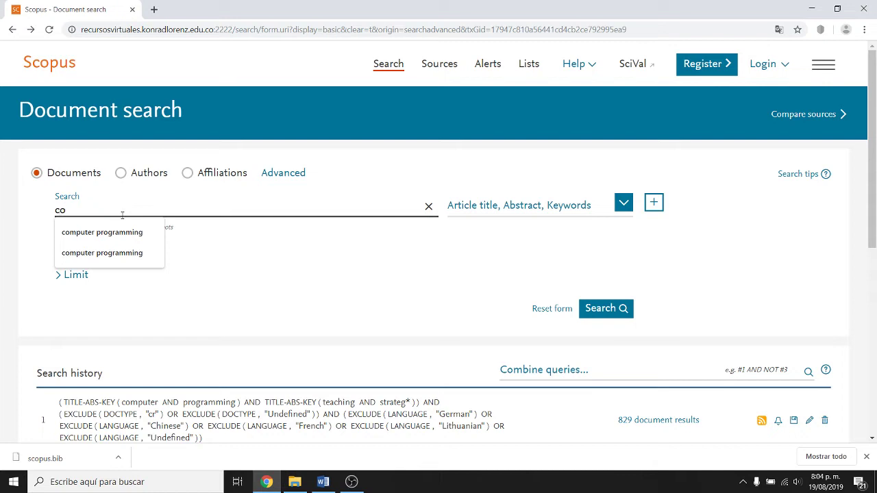
{"action": "key", "text": "Down"}
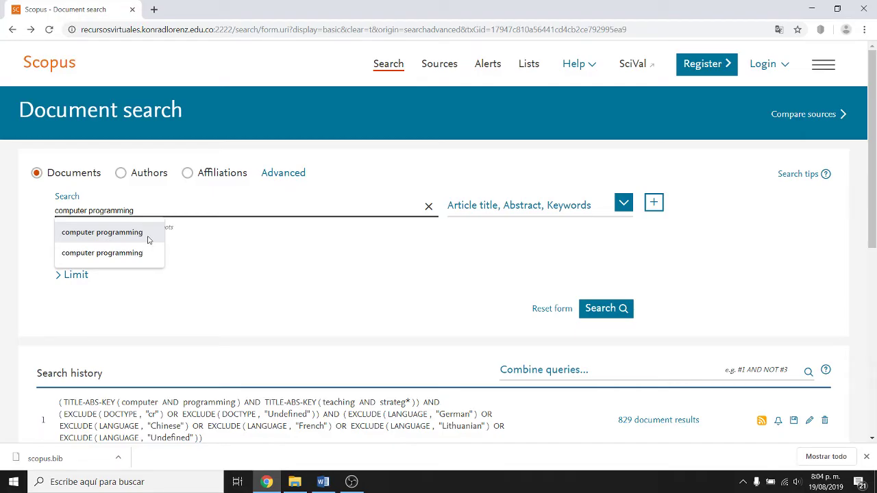
{"action": "left_click", "coordinate": [147, 239]}
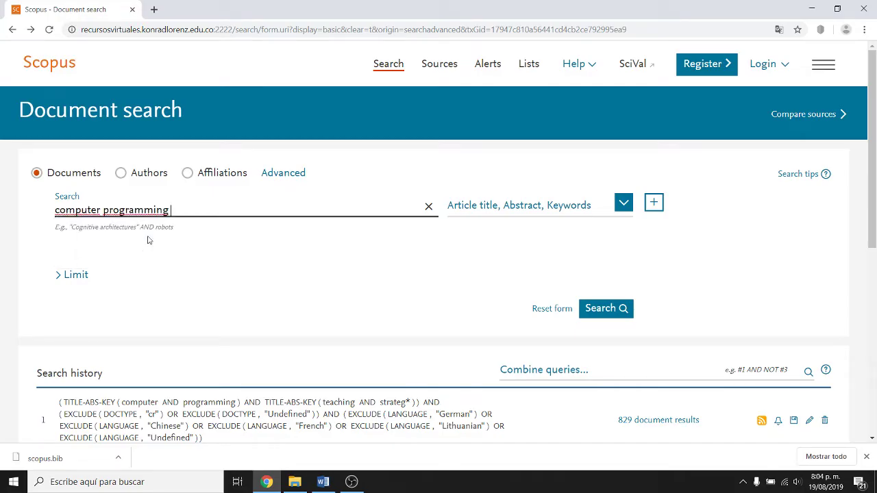
Step: Add a second search row joined with AND and enter "teaching strateg*" in it
{"action": "left_click", "coordinate": [654, 204]}
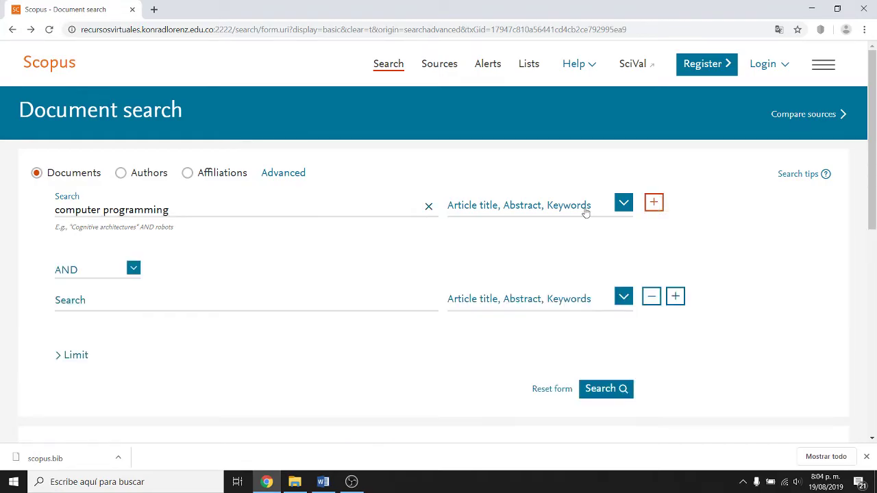
{"action": "left_click", "coordinate": [76, 302]}
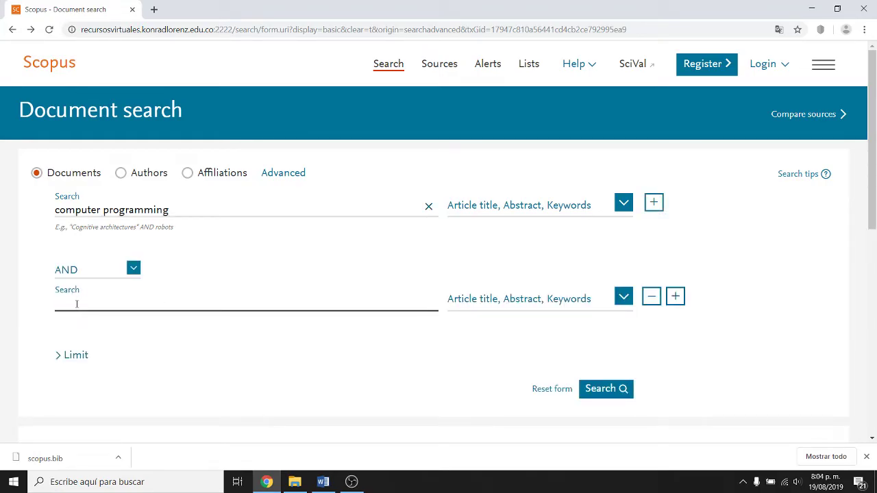
{"action": "type", "text": "teaching strateg*"}
{"action": "left_click", "coordinate": [96, 326]}
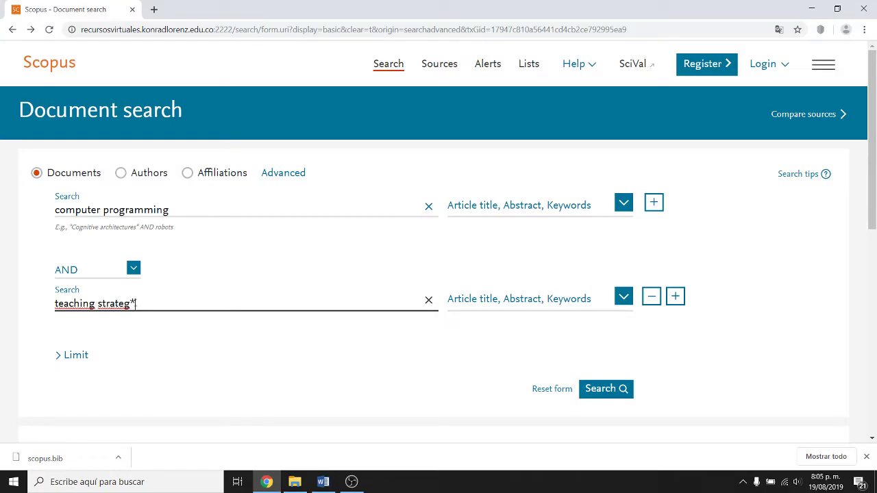
{"action": "double_click", "coordinate": [135, 303]}
{"action": "left_click", "coordinate": [100, 305]}
{"action": "left_click_drag", "start_coordinate": [99, 306], "coordinate": [131, 304]}
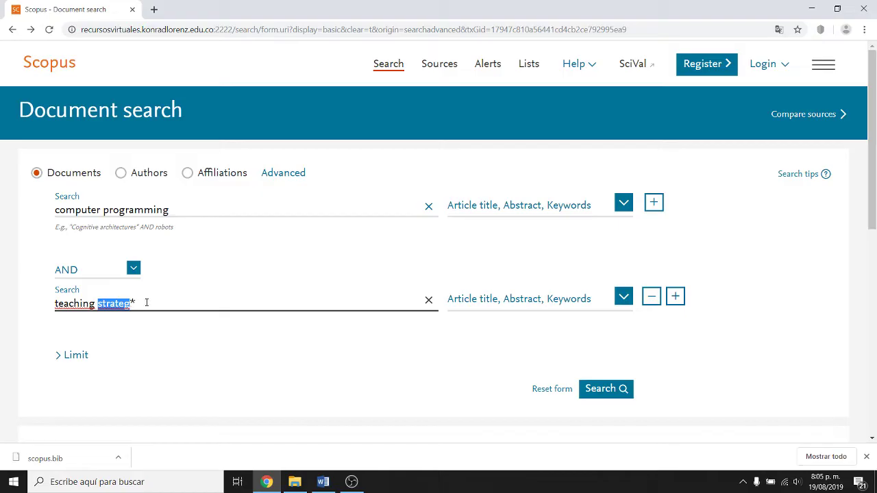
{"action": "left_click", "coordinate": [146, 302]}
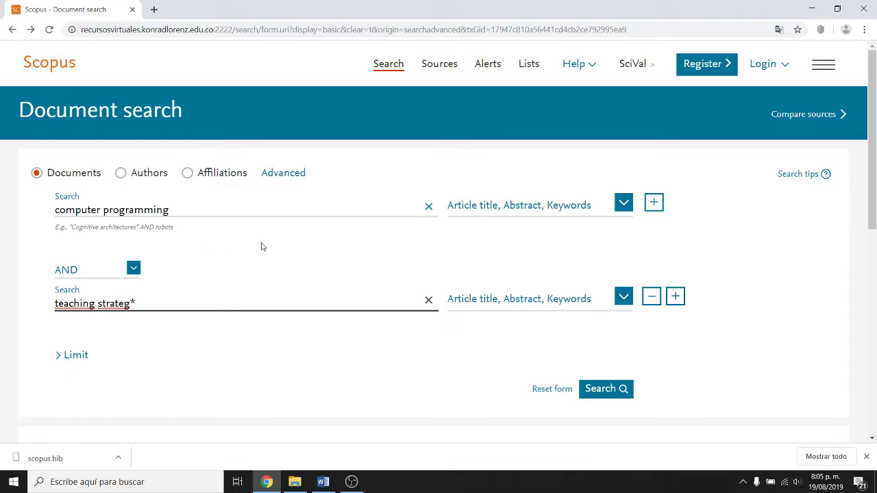
Step: Run the document search with both terms limited to article title, abstract and keywords
{"action": "left_click", "coordinate": [624, 204]}
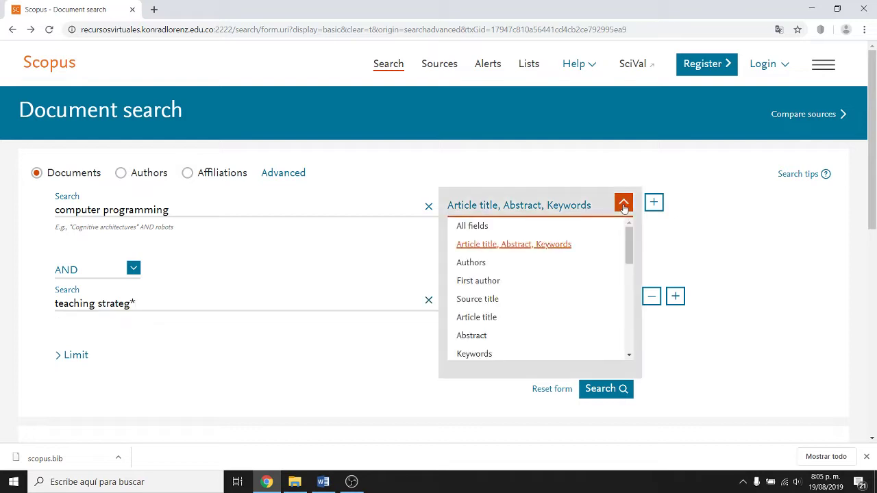
{"action": "left_click", "coordinate": [623, 204]}
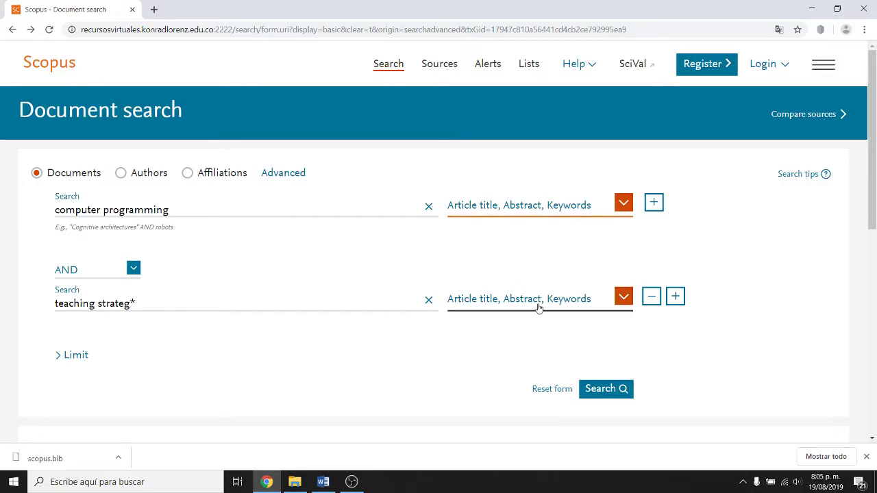
{"action": "left_click", "coordinate": [611, 389]}
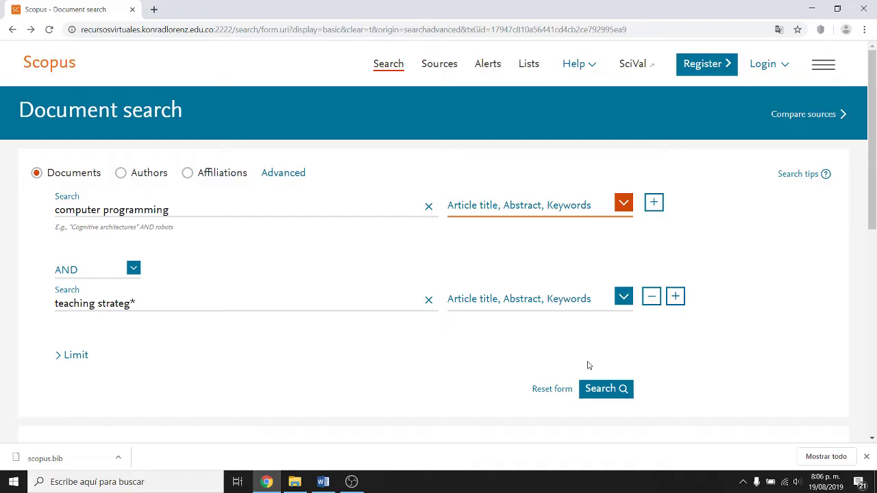
{"action": "left_click", "coordinate": [607, 389]}
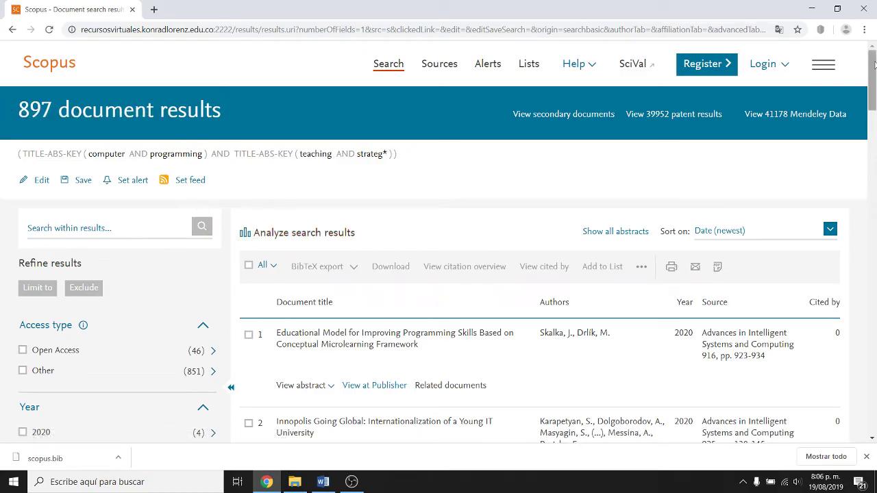
Step: Sort the document results by relevance
{"action": "left_click_drag", "start_coordinate": [874, 64], "coordinate": [874, 118]}
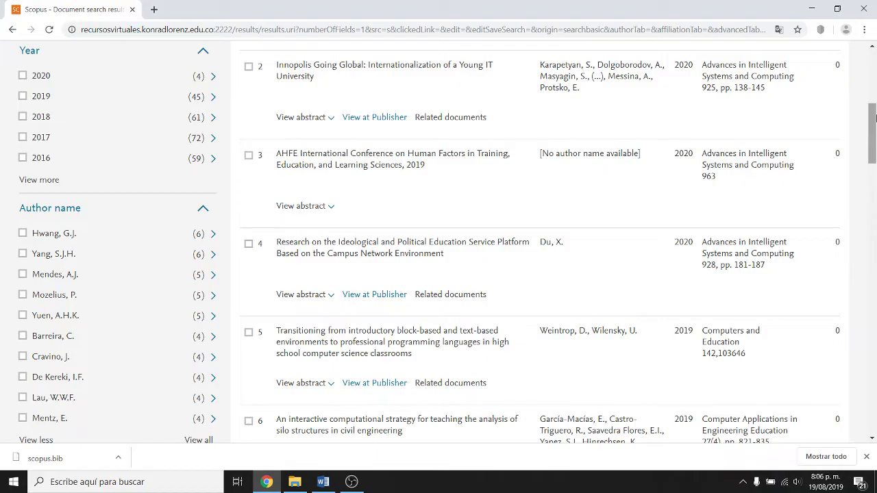
{"action": "left_click_drag", "start_coordinate": [875, 119], "coordinate": [869, 98]}
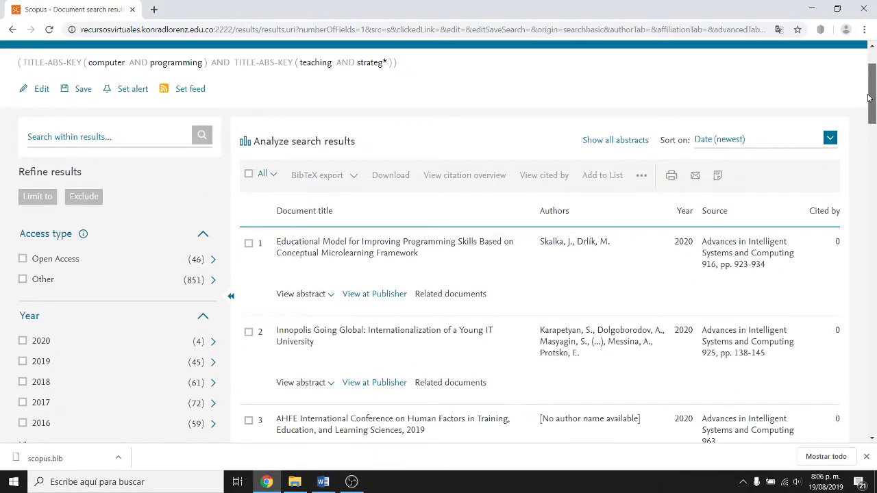
{"action": "left_click", "coordinate": [830, 139]}
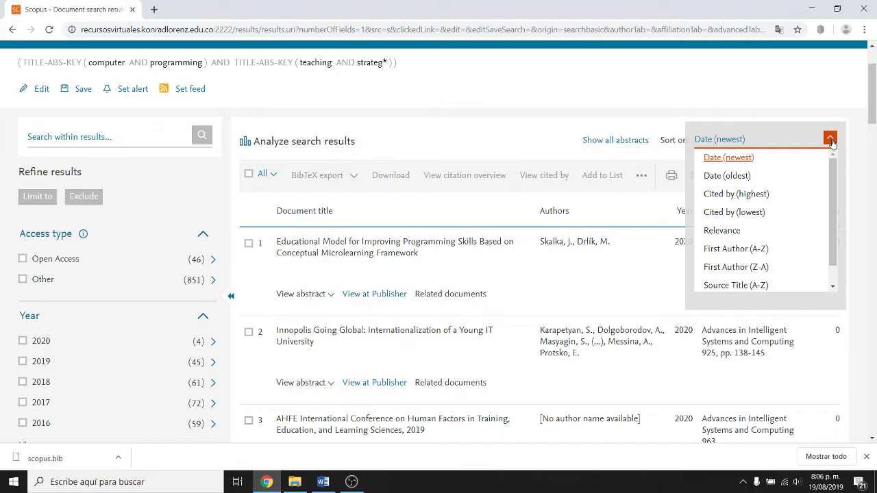
{"action": "left_click", "coordinate": [728, 235]}
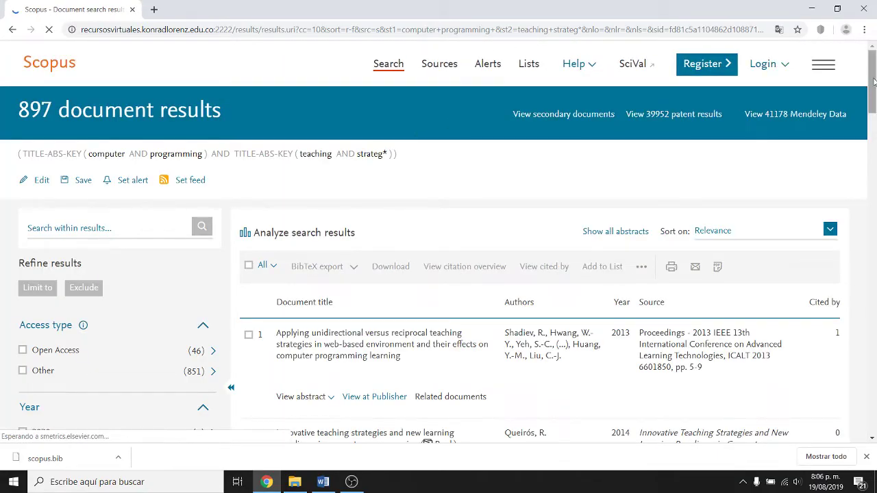
Step: Exclude the Conference Review and Undefined document types from the results
{"action": "left_click_drag", "start_coordinate": [873, 81], "coordinate": [874, 108]}
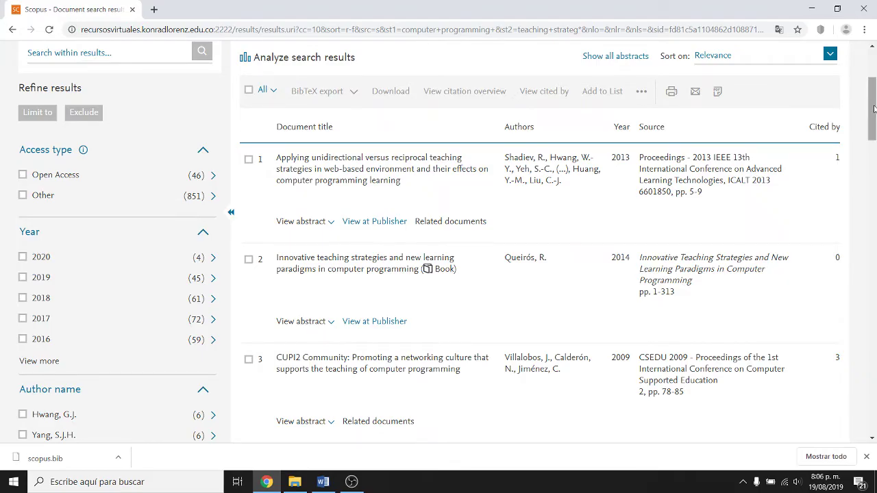
{"action": "left_click_drag", "start_coordinate": [874, 108], "coordinate": [874, 112]}
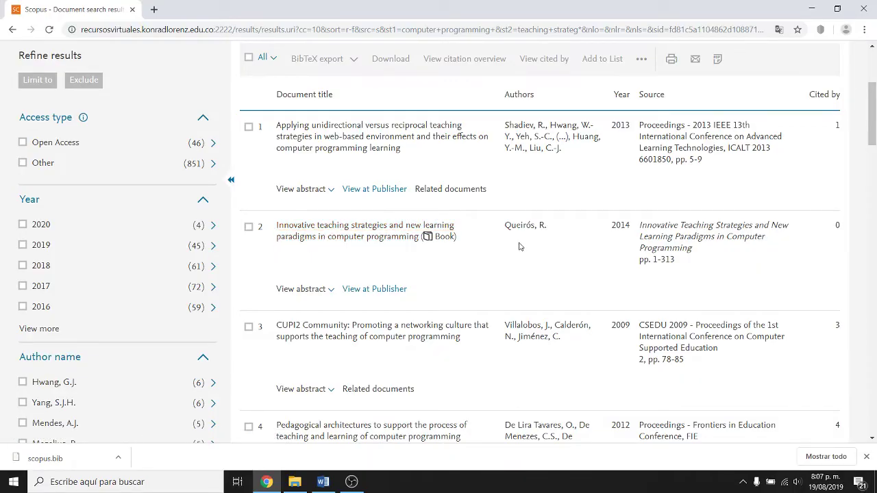
{"action": "left_click_drag", "start_coordinate": [873, 126], "coordinate": [875, 221]}
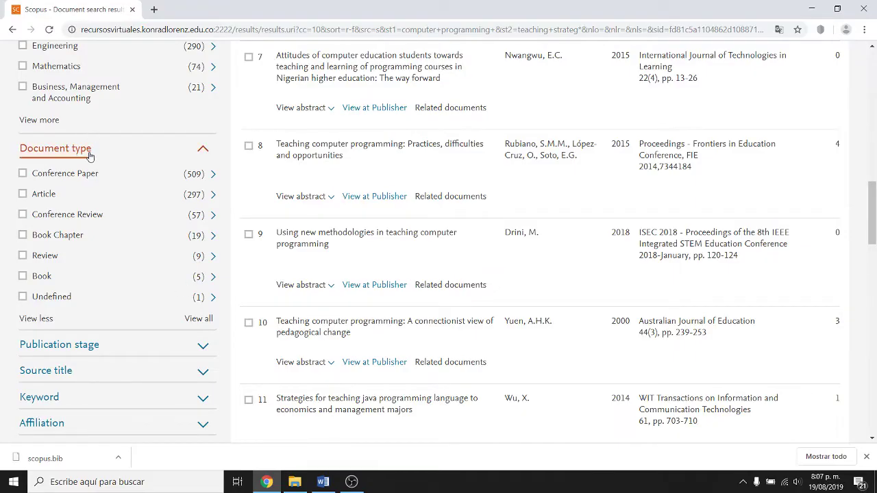
{"action": "left_click", "coordinate": [200, 318]}
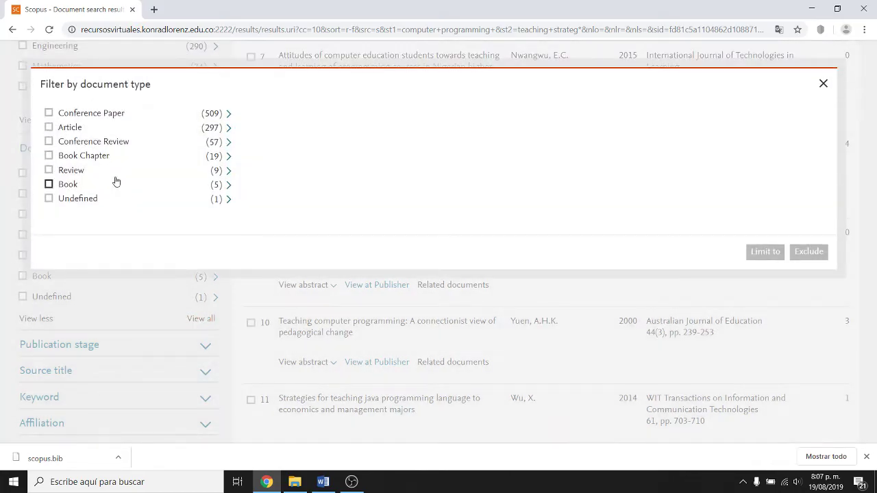
{"action": "left_click", "coordinate": [49, 142]}
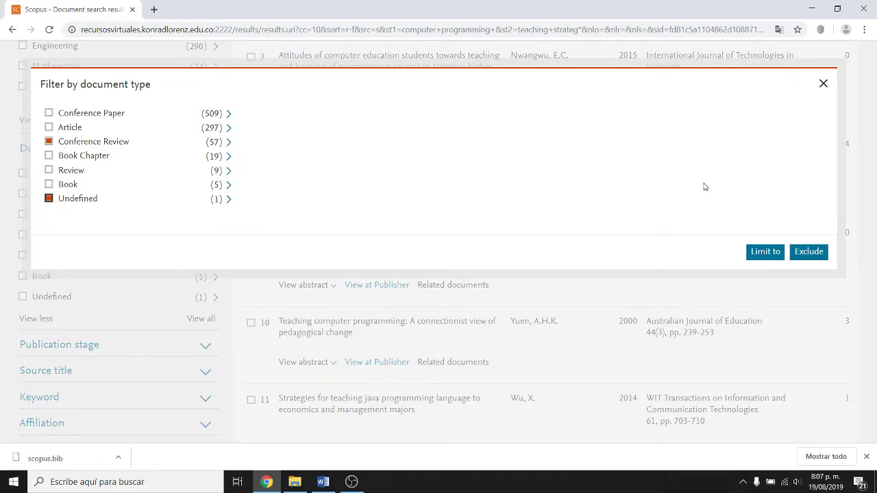
{"action": "left_click", "coordinate": [810, 253]}
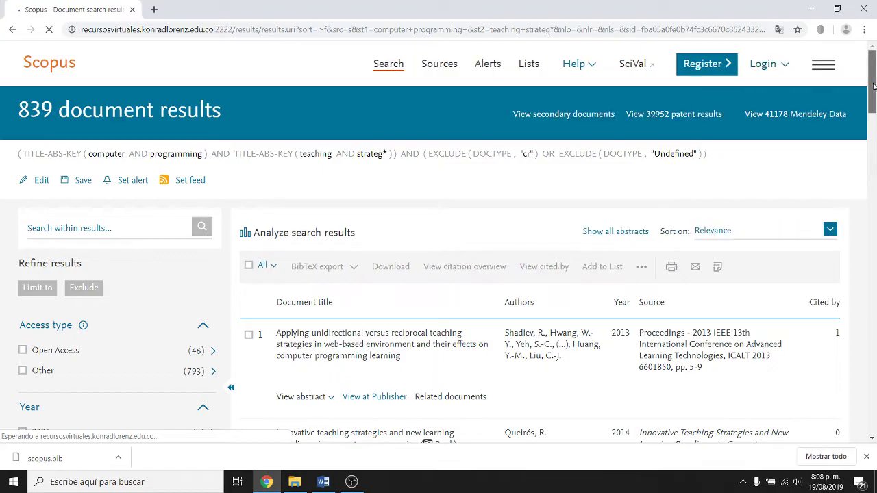
Step: Exclude documents in German, Chinese, French, Lithuanian and Undefined languages from the results
{"action": "scroll", "coordinate": [874, 137], "scroll_direction": "down", "scroll_amount": 1}
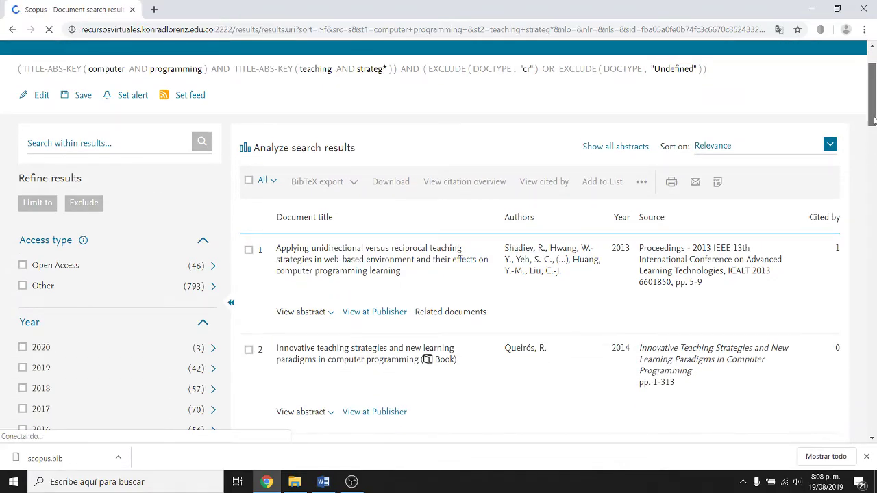
{"action": "scroll", "coordinate": [874, 144], "scroll_direction": "up", "scroll_amount": 1}
{"action": "left_click_drag", "start_coordinate": [873, 121], "coordinate": [873, 283]}
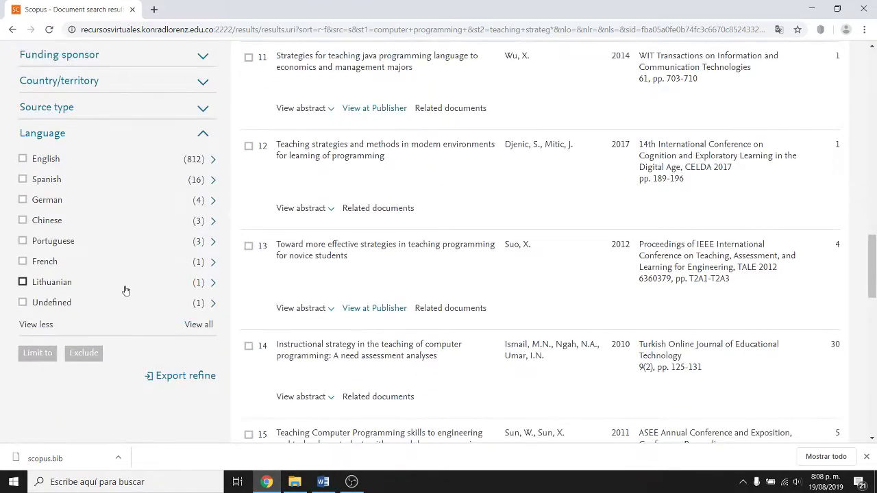
{"action": "left_click", "coordinate": [206, 327]}
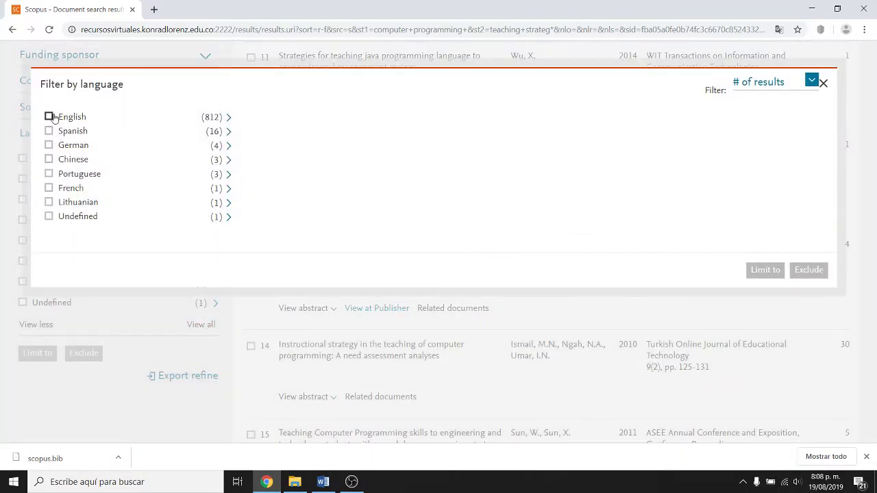
{"action": "left_click", "coordinate": [49, 216]}
{"action": "left_click", "coordinate": [49, 202]}
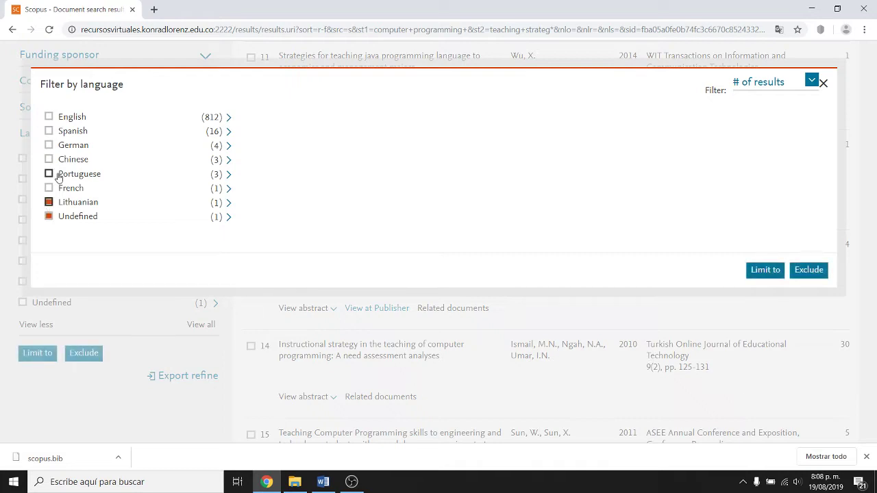
{"action": "left_click", "coordinate": [48, 188]}
{"action": "left_click", "coordinate": [49, 159]}
{"action": "left_click", "coordinate": [49, 146]}
{"action": "left_click", "coordinate": [810, 270]}
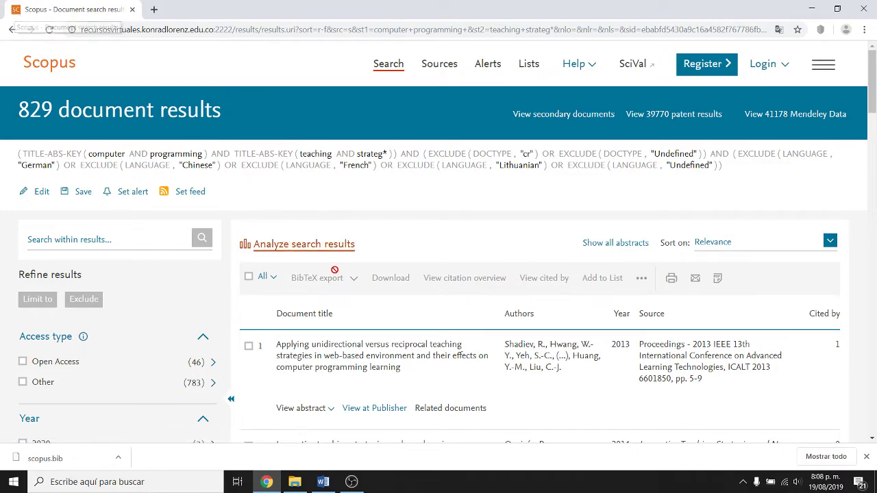
Step: Select all of the filtered document results
{"action": "left_click", "coordinate": [249, 278]}
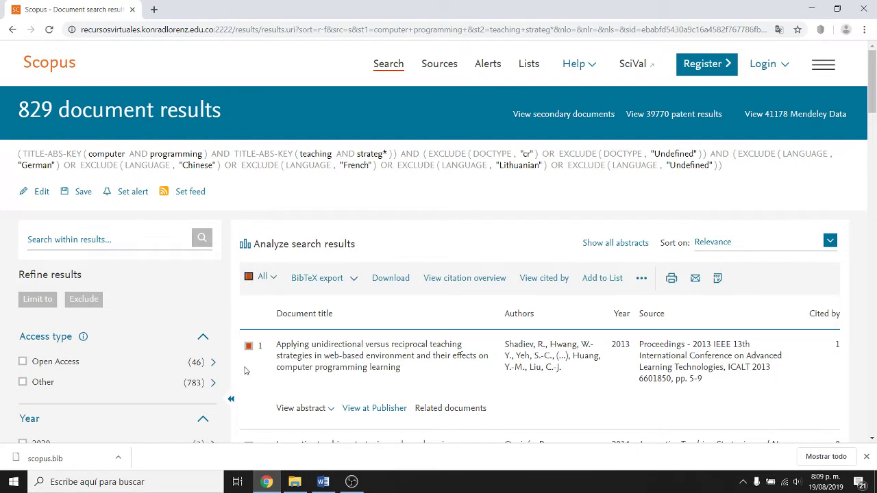
{"action": "left_click", "coordinate": [874, 141]}
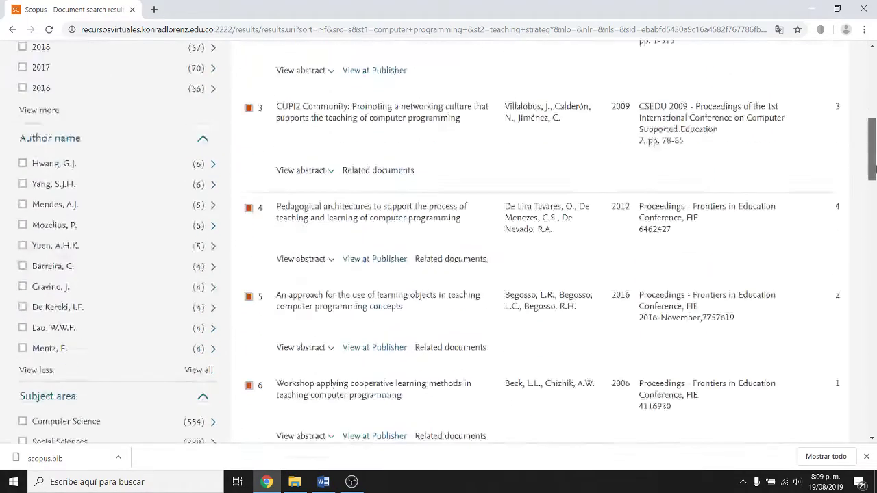
{"action": "left_click_drag", "start_coordinate": [874, 142], "coordinate": [874, 84]}
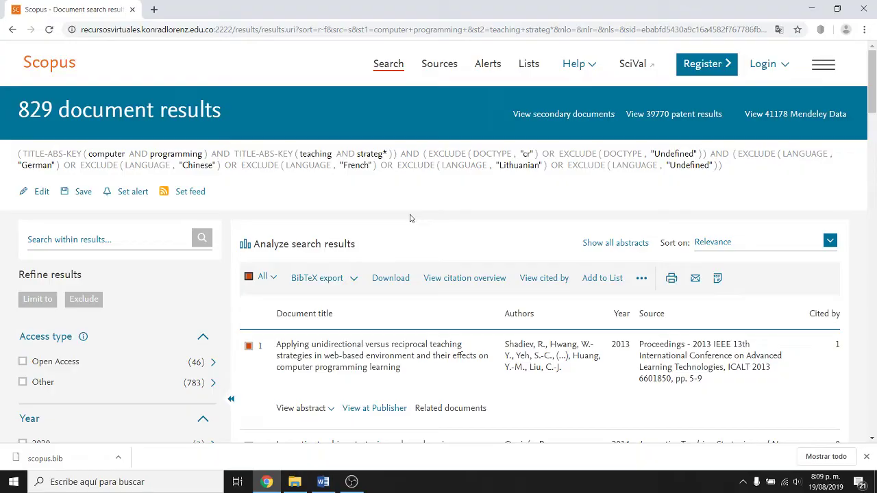
Step: Export the selected documents in BibTeX format with all citation, bibliographical, abstract and keyword, funding and other information included
{"action": "left_click", "coordinate": [353, 281]}
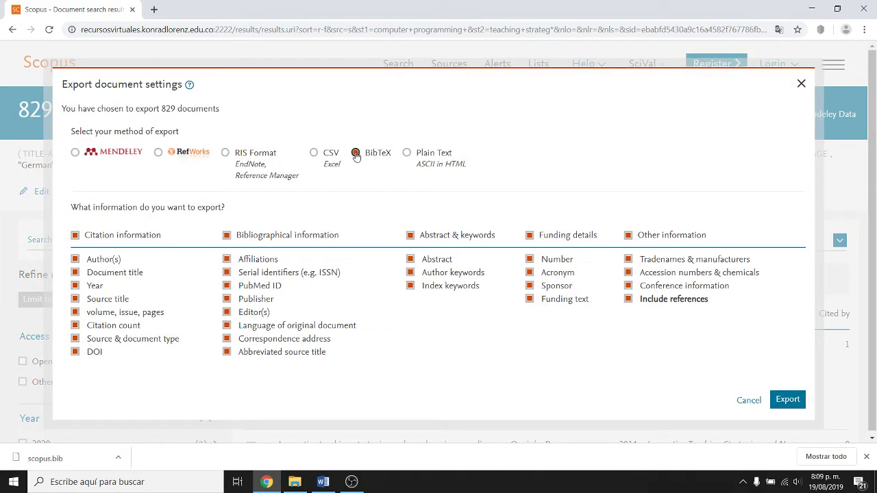
{"action": "left_click", "coordinate": [76, 236]}
{"action": "left_click", "coordinate": [75, 236]}
{"action": "double_click", "coordinate": [229, 236]}
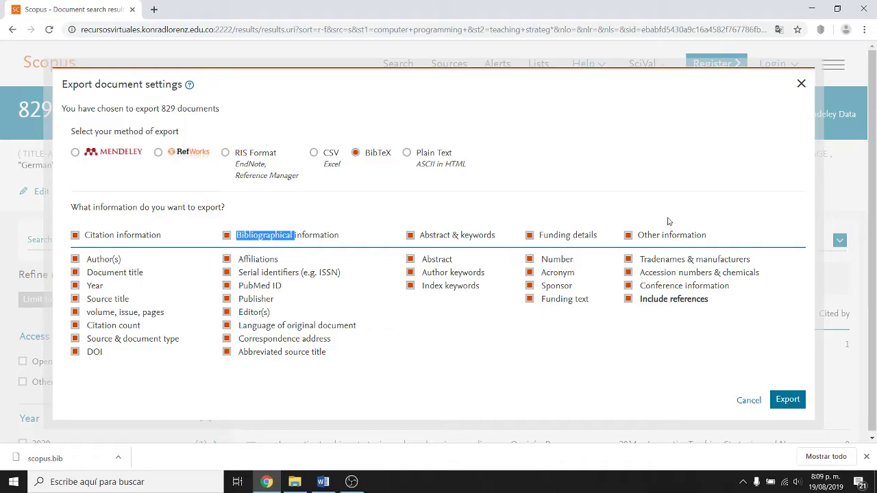
{"action": "double_click", "coordinate": [629, 236]}
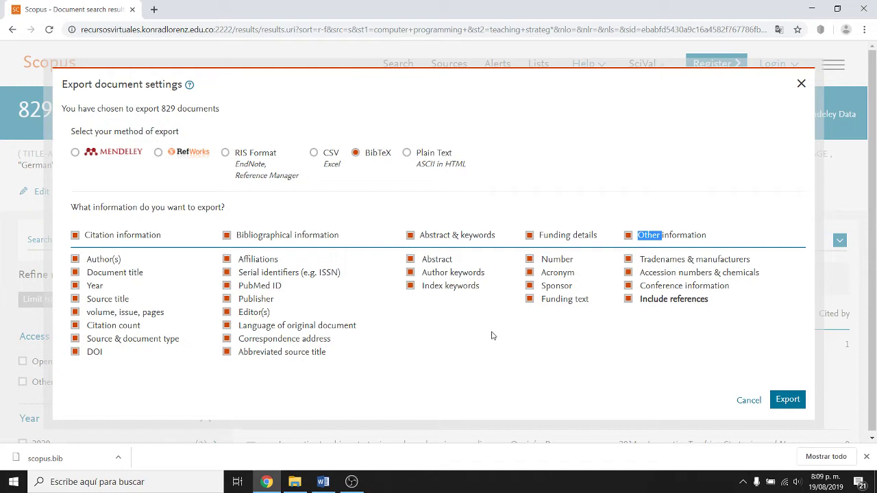
{"action": "left_click", "coordinate": [668, 350]}
{"action": "left_click", "coordinate": [788, 400]}
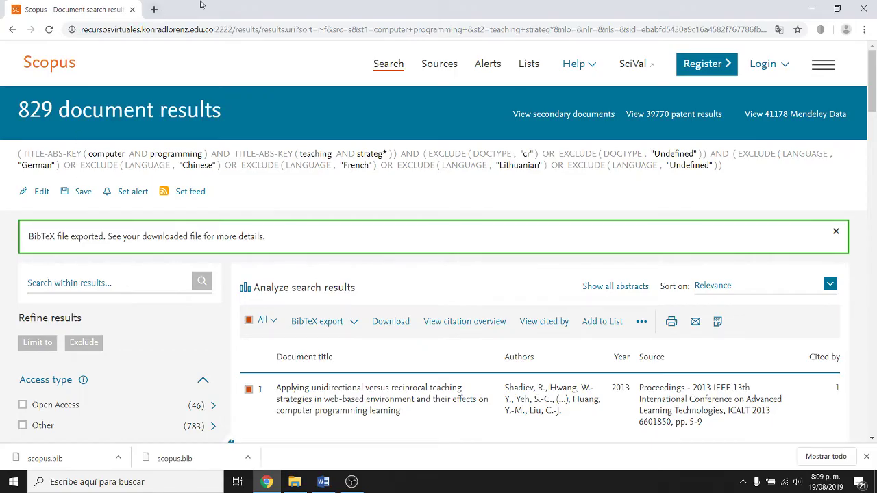
Step: Search Google for bibliometrix in a new browser tab and open the Bibliometrix R Package website
{"action": "left_click", "coordinate": [154, 10]}
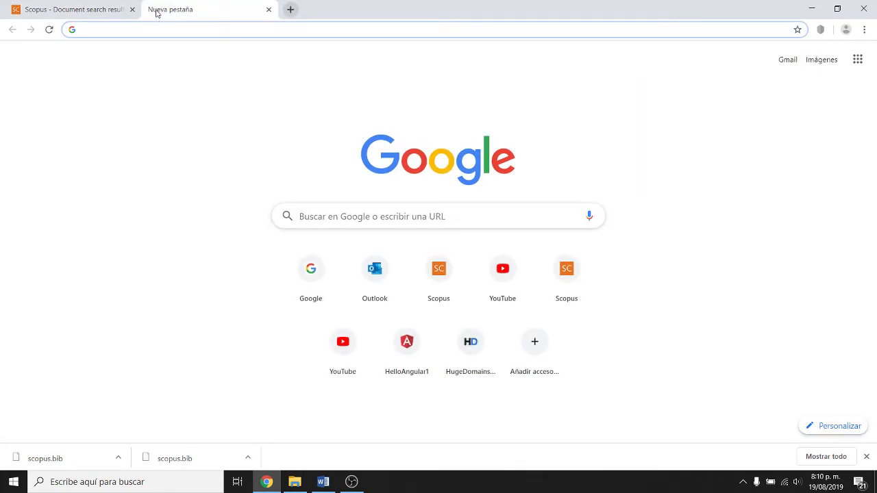
{"action": "type", "text": "bi"}
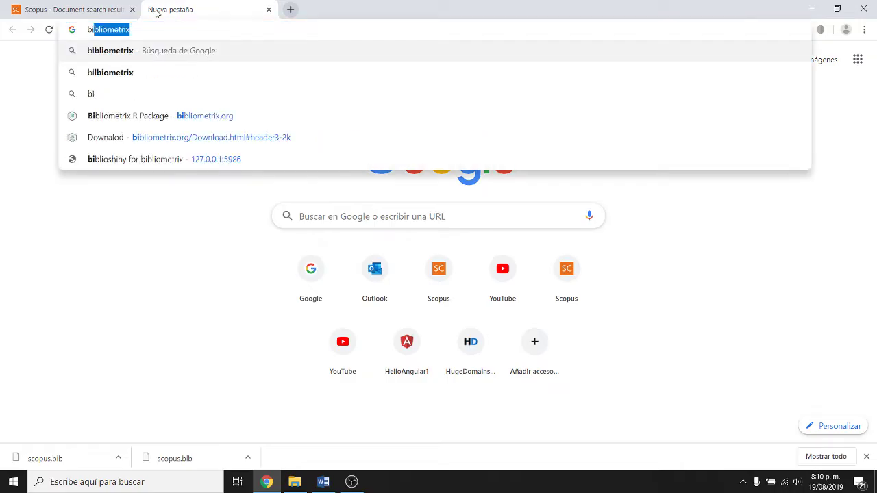
{"action": "key", "text": "Return"}
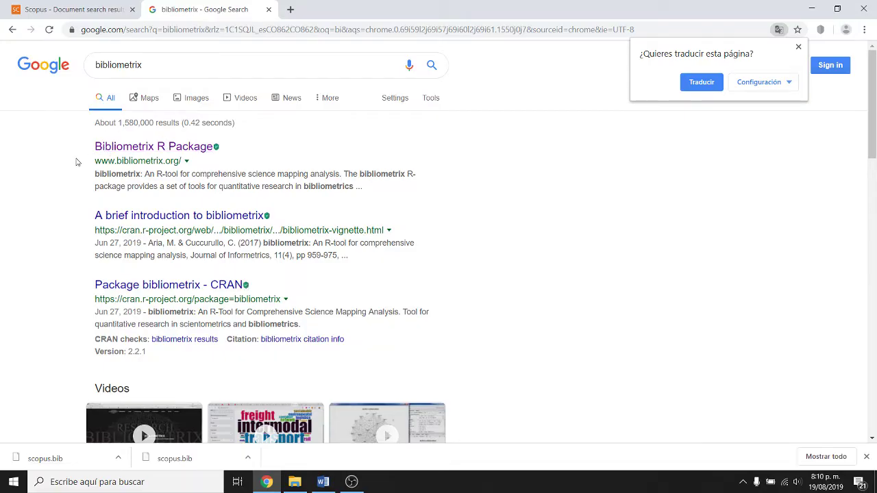
{"action": "left_click", "coordinate": [173, 148]}
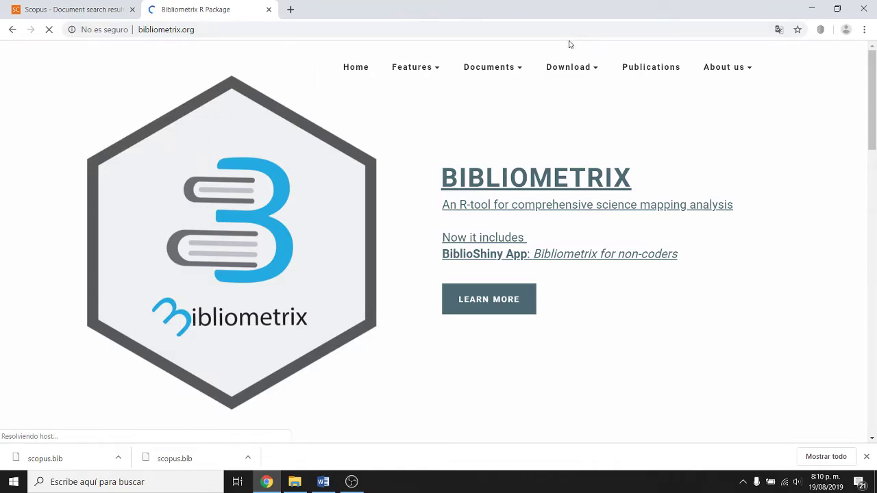
Step: Open the download instructions for the stable version of bibliometrix
{"action": "left_click", "coordinate": [594, 68]}
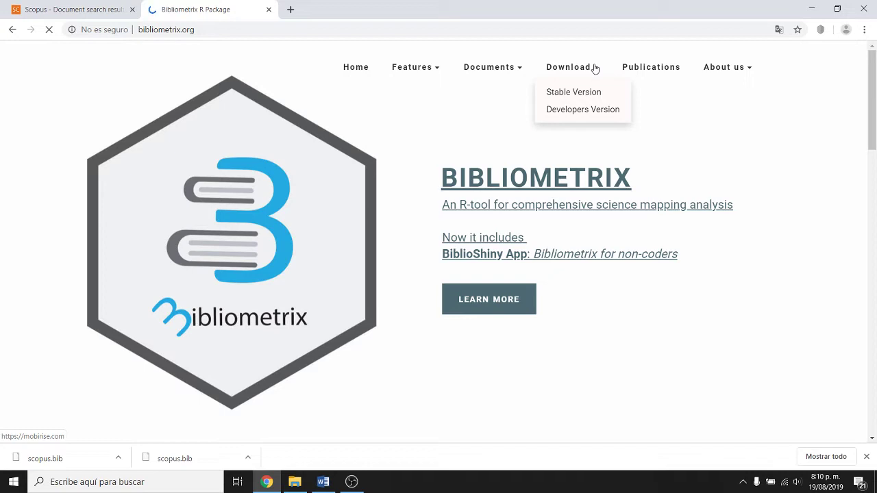
{"action": "left_click", "coordinate": [564, 96]}
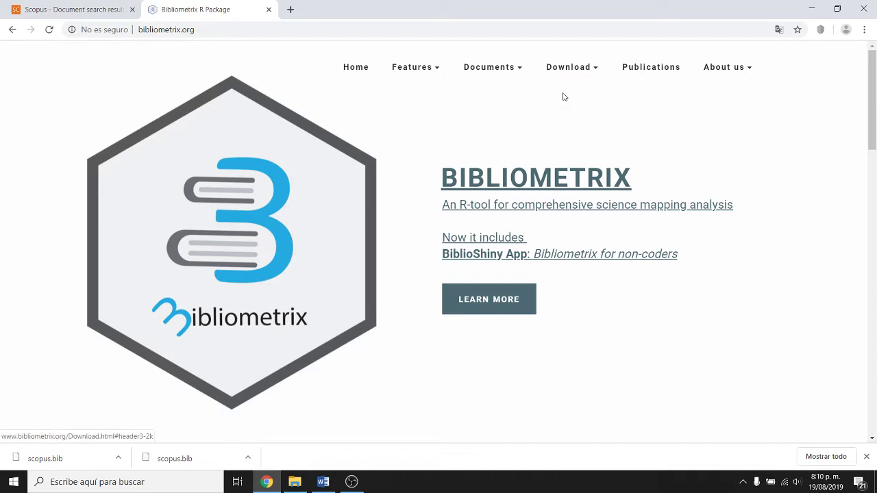
{"action": "left_click", "coordinate": [565, 76]}
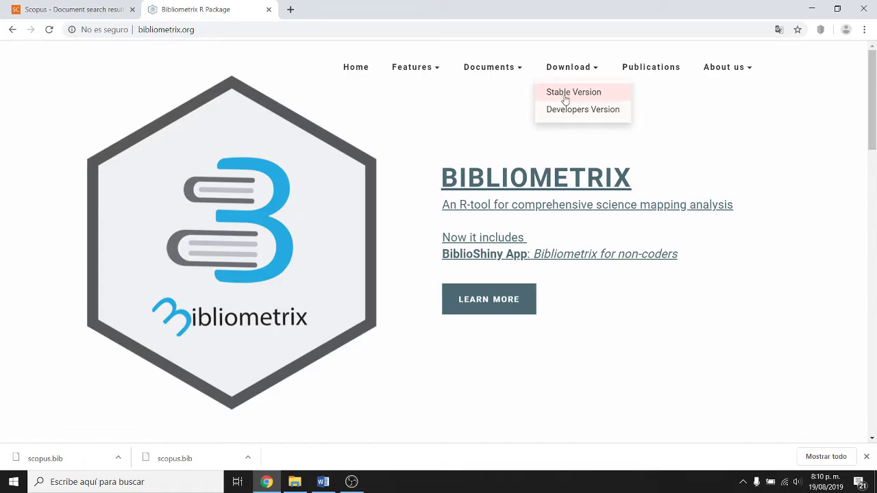
{"action": "left_click", "coordinate": [565, 98]}
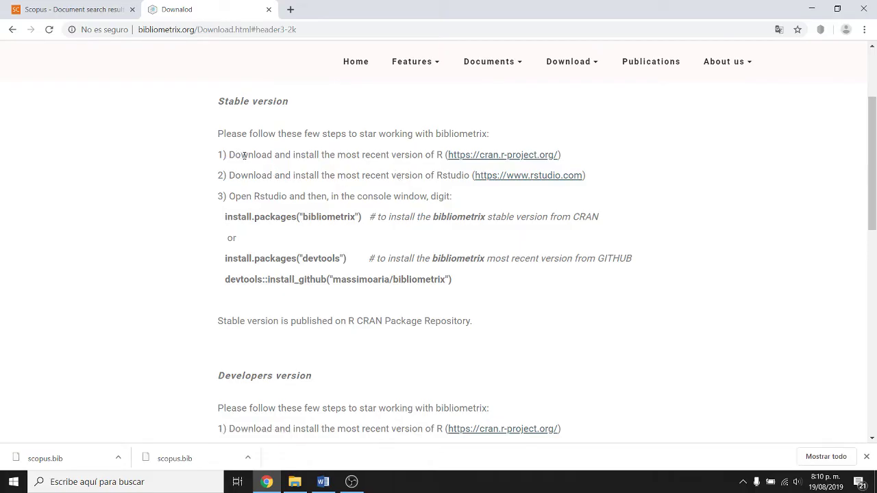
Step: Open the CRAN link from the first instruction in a new tab, view the base R download page for Windows, and close it
{"action": "left_click_drag", "start_coordinate": [244, 155], "coordinate": [360, 155]}
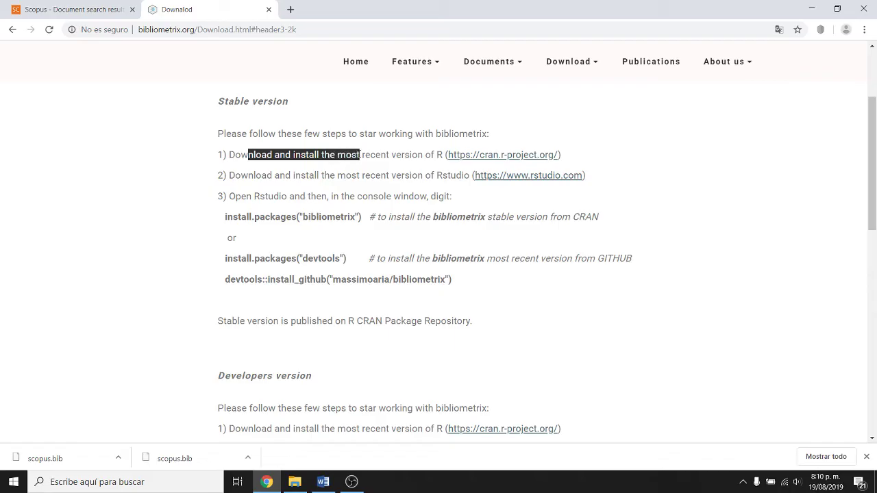
{"action": "right_click", "coordinate": [484, 154]}
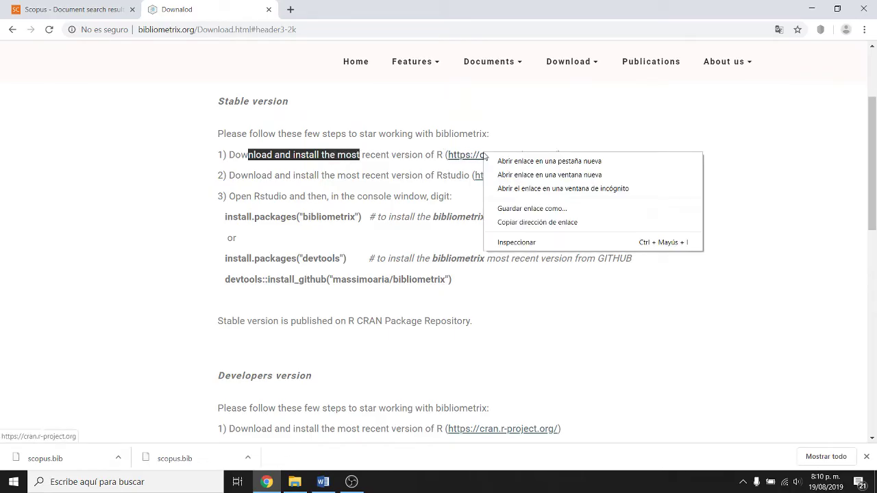
{"action": "left_click", "coordinate": [529, 164]}
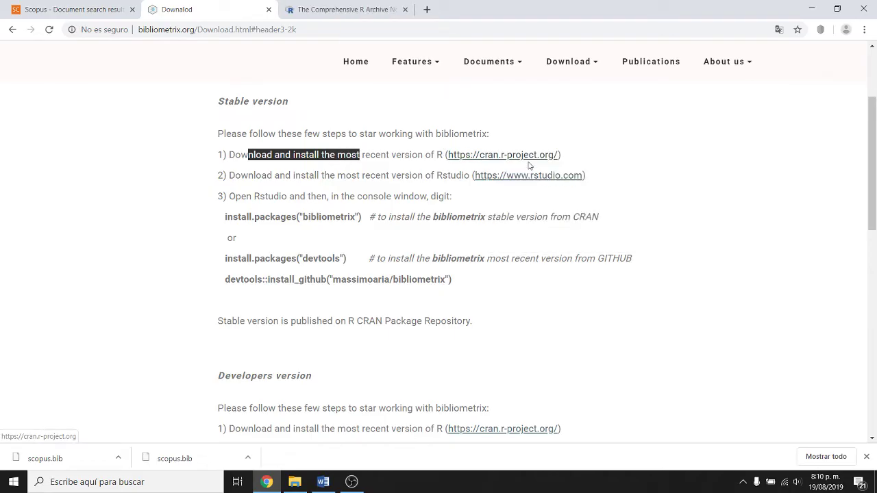
{"action": "left_click", "coordinate": [336, 11]}
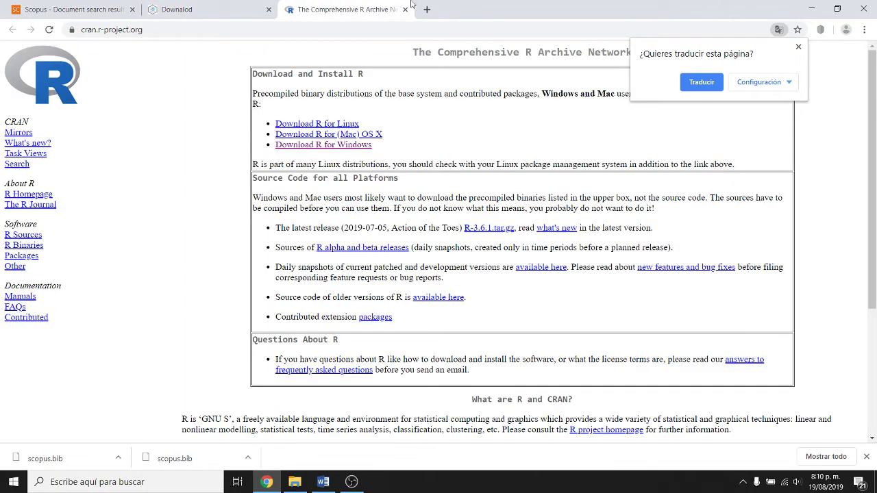
{"action": "left_click", "coordinate": [798, 46]}
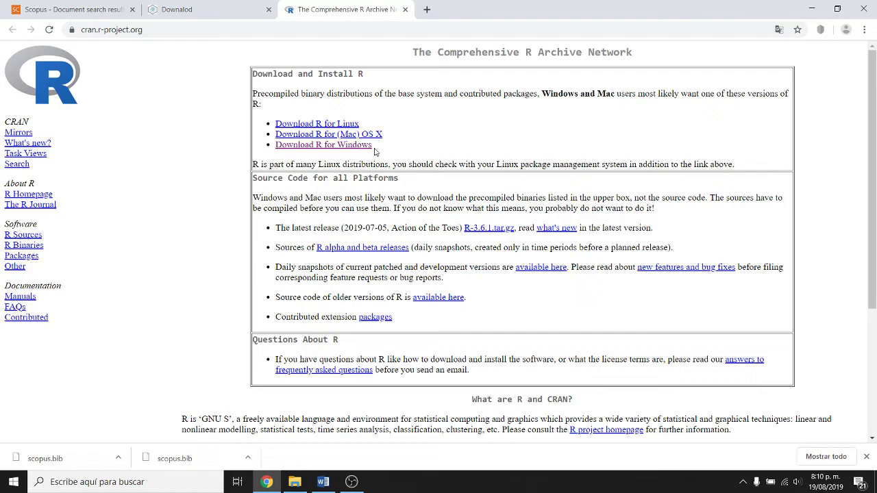
{"action": "left_click", "coordinate": [352, 146]}
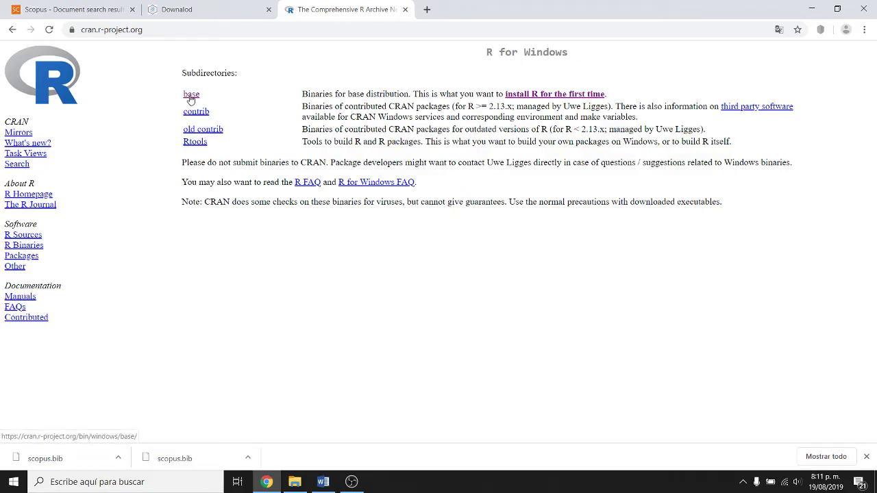
{"action": "left_click", "coordinate": [194, 98]}
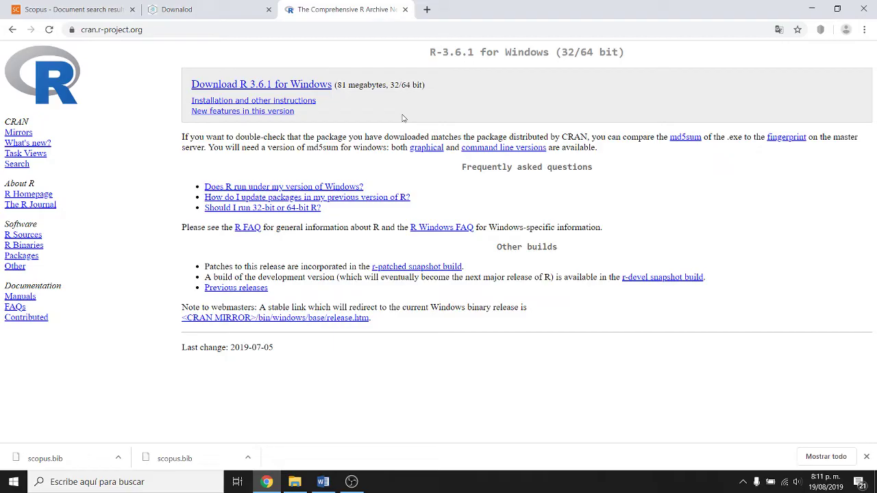
{"action": "left_click", "coordinate": [405, 10]}
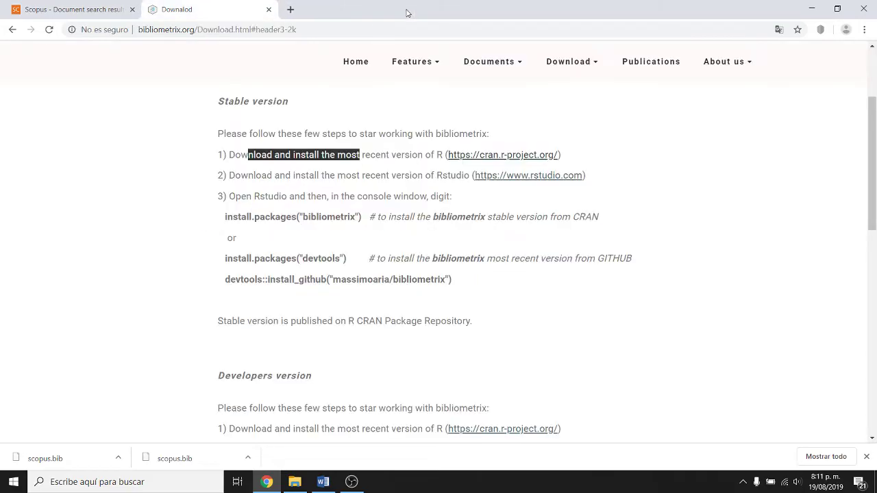
Step: Open the RStudio link from the second instruction in a new tab, view the free RStudio Desktop installers, and close it
{"action": "left_click", "coordinate": [386, 173]}
{"action": "left_click_drag", "start_coordinate": [236, 175], "coordinate": [463, 174]}
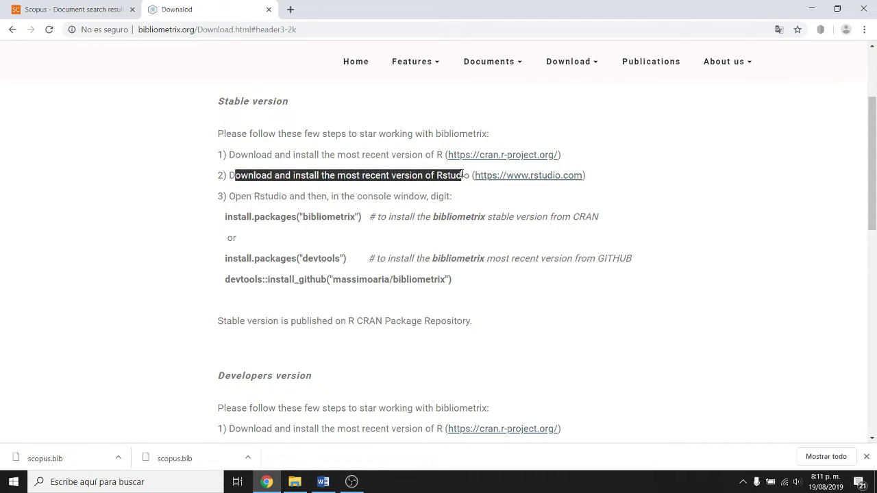
{"action": "right_click", "coordinate": [516, 178]}
{"action": "left_click", "coordinate": [548, 184]}
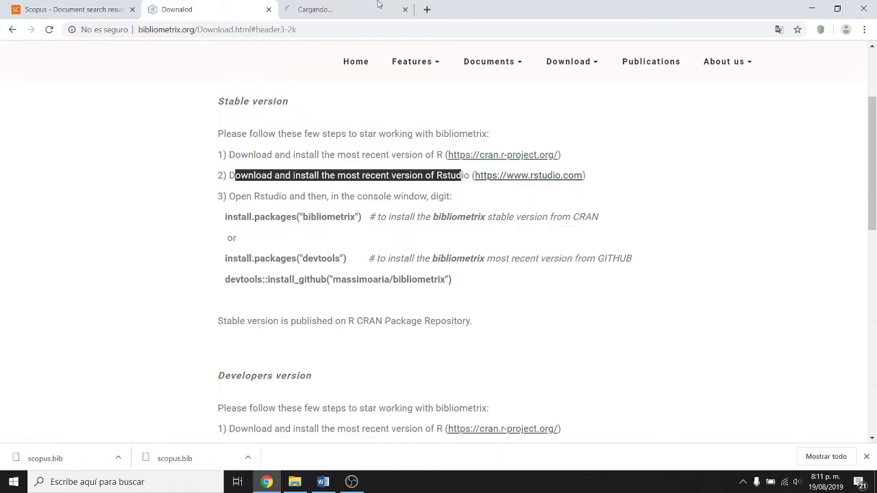
{"action": "left_click", "coordinate": [335, 10]}
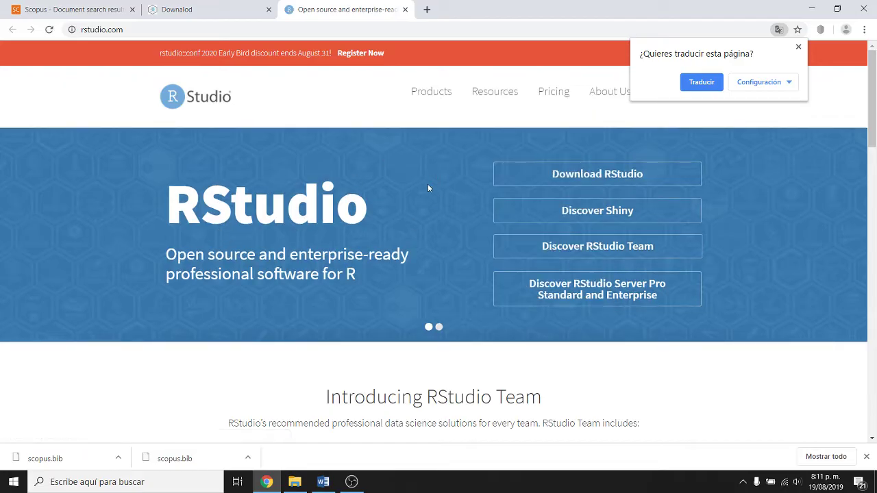
{"action": "left_click", "coordinate": [640, 184]}
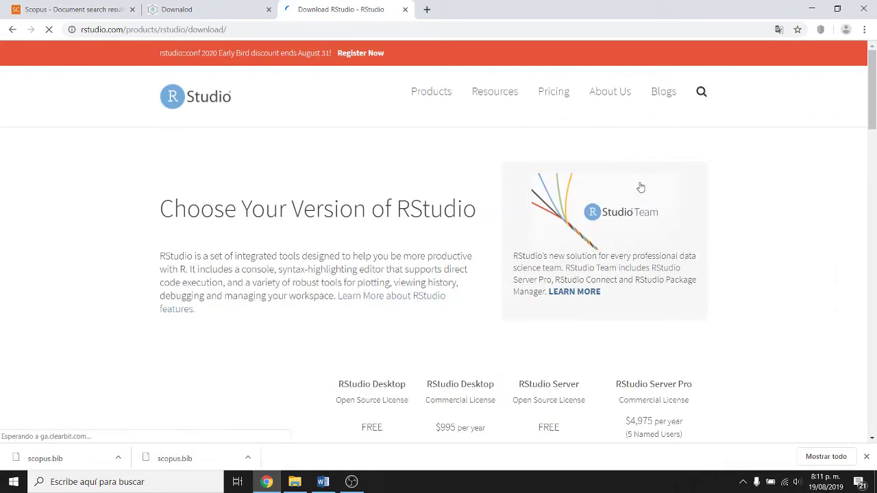
{"action": "scroll", "coordinate": [876, 139], "scroll_direction": "down", "scroll_amount": 4}
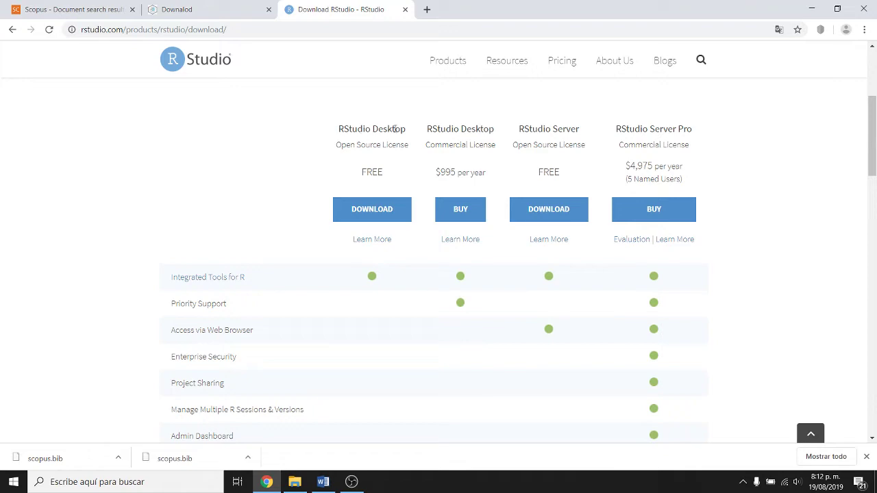
{"action": "left_click", "coordinate": [366, 214]}
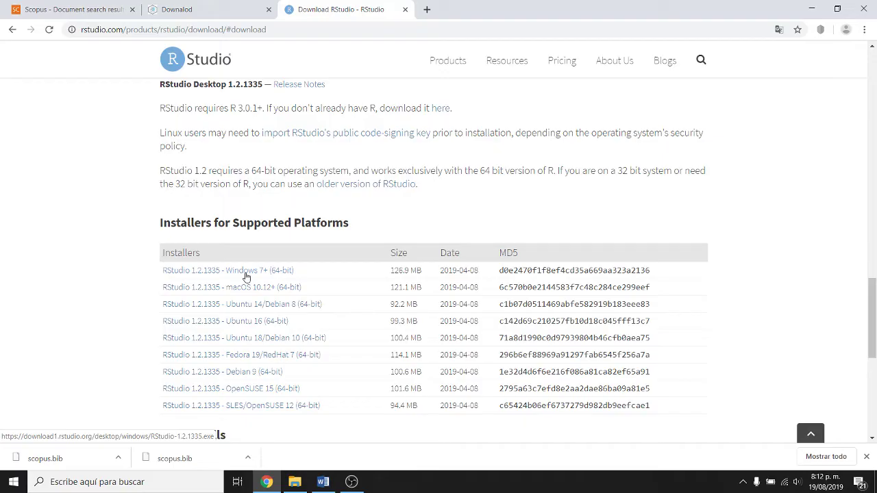
{"action": "left_click", "coordinate": [405, 10]}
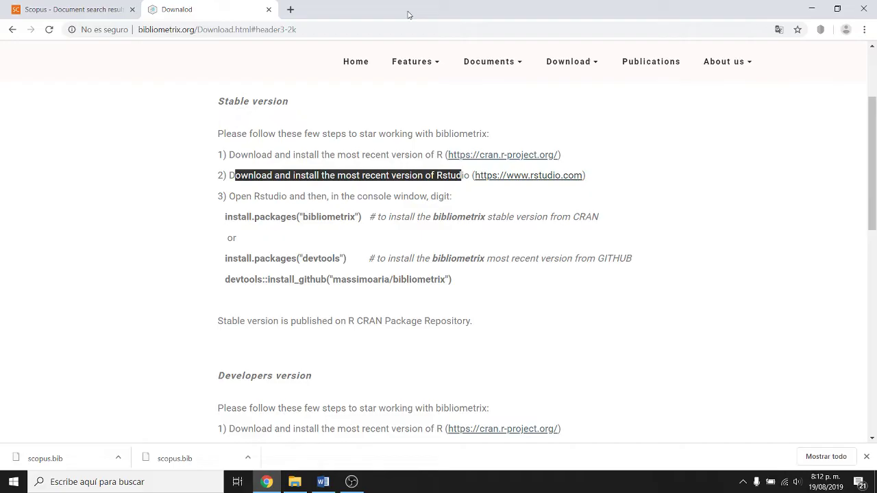
Step: Find the installed RStudio application on the computer and launch it
{"action": "key", "text": "super"}
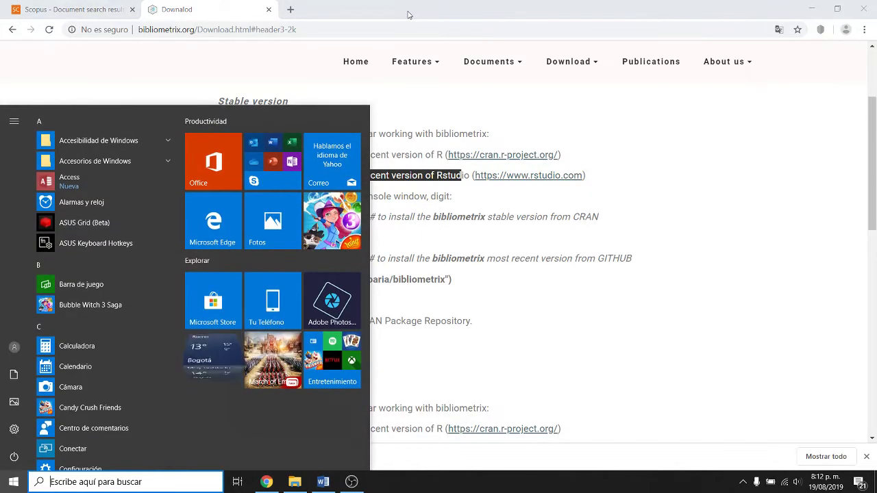
{"action": "type", "text": "rs"}
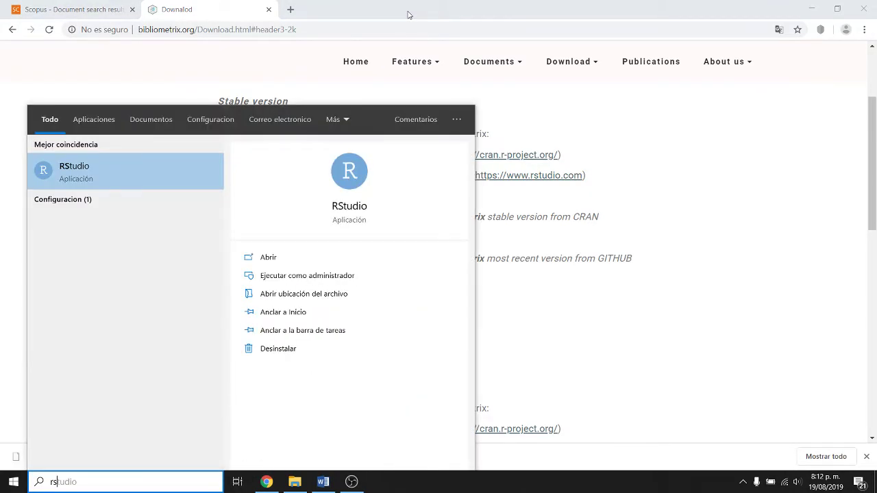
{"action": "type", "text": "tudio"}
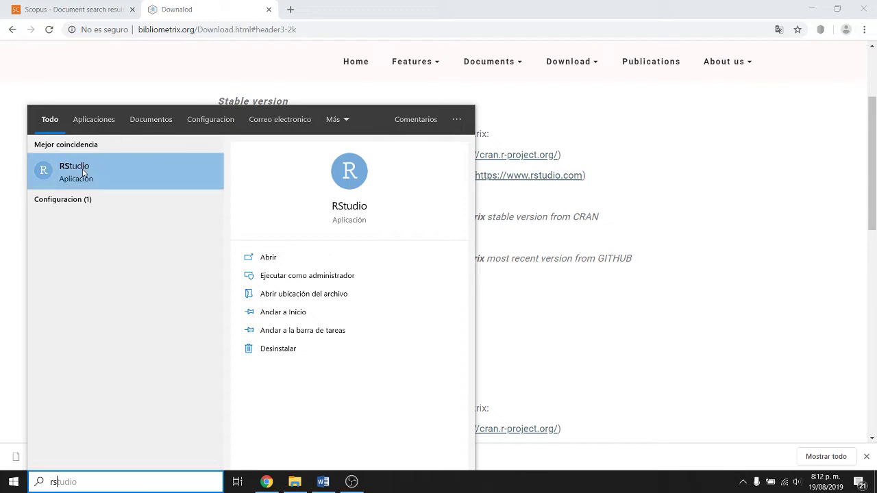
{"action": "left_click", "coordinate": [83, 172]}
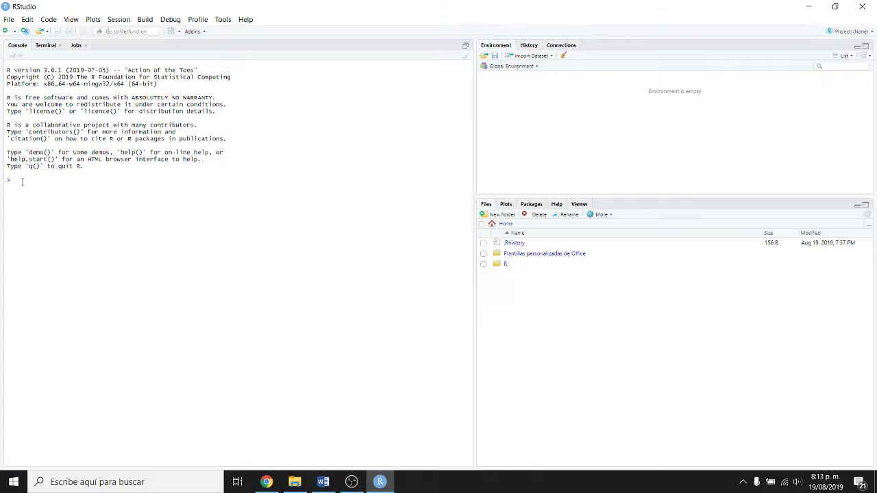
Step: Copy the install.packages("bibliometrix") command from the Bibliometrix download page in Chrome and paste it into the RStudio console
{"action": "left_click", "coordinate": [267, 482]}
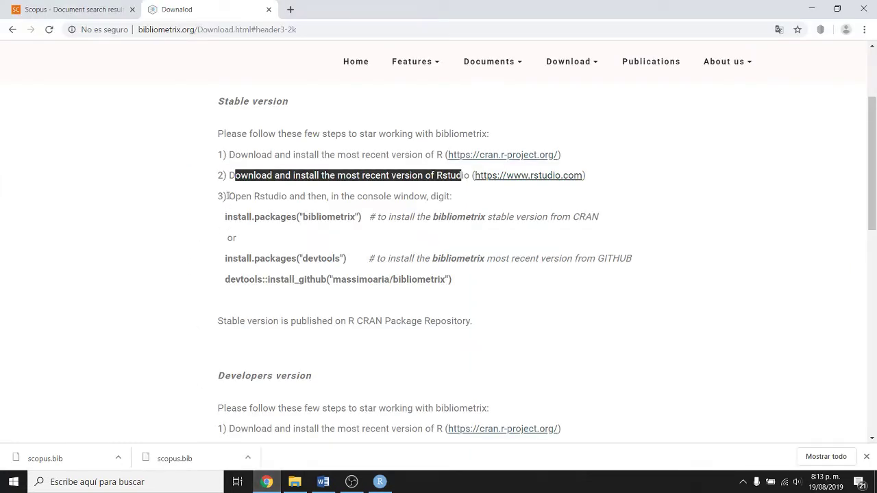
{"action": "left_click_drag", "start_coordinate": [229, 196], "coordinate": [452, 198]}
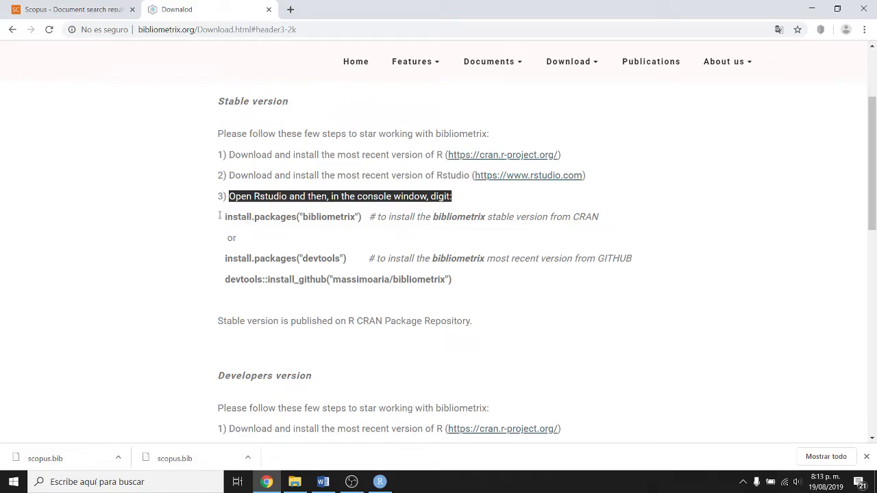
{"action": "left_click_drag", "start_coordinate": [224, 217], "coordinate": [363, 217]}
{"action": "key", "text": "ctrl+c"}
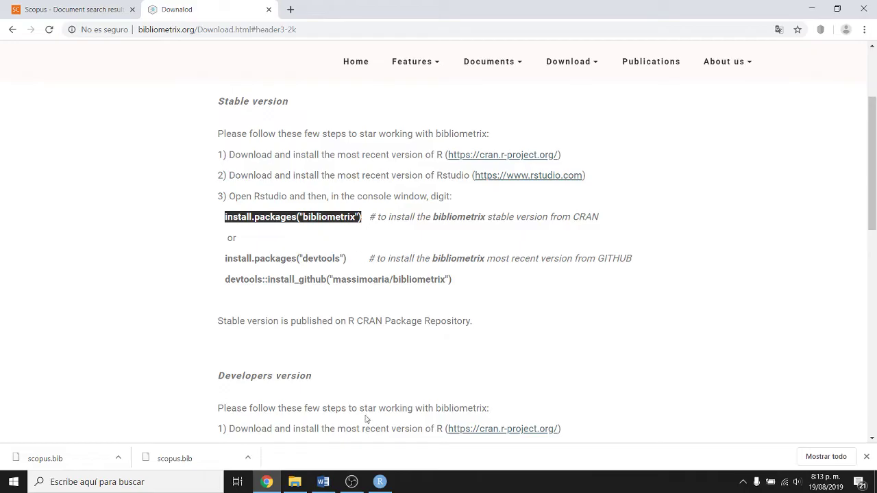
{"action": "left_click", "coordinate": [380, 482]}
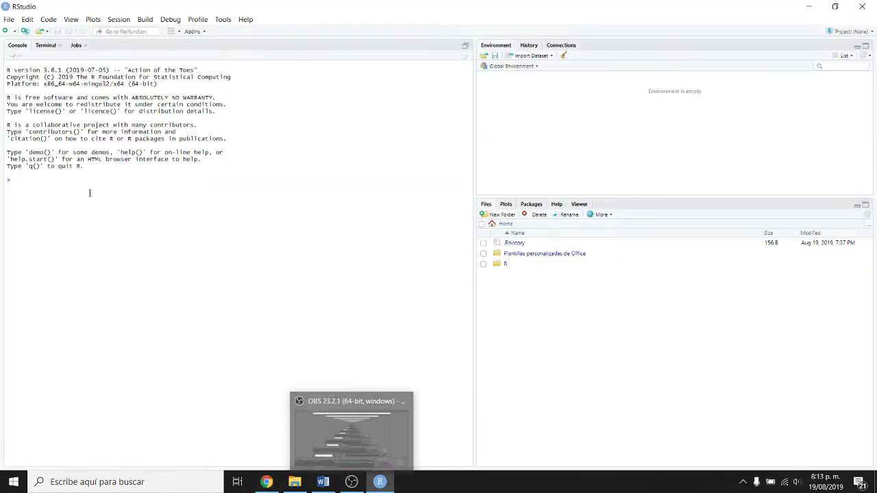
{"action": "key", "text": "ctrl+v"}
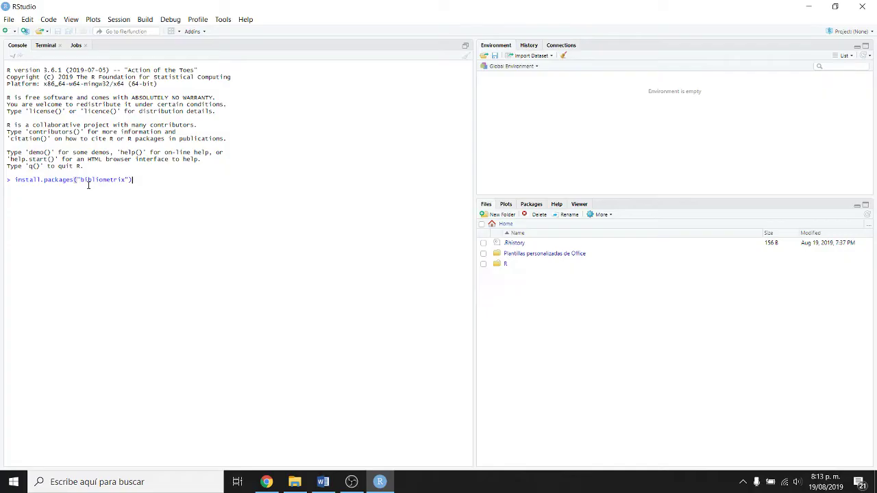
Step: Clear the pasted install command from the console prompt without running it
{"action": "key", "text": "BackSpace"}
{"action": "key", "text": "BackSpace"}
{"action": "key", "text": "BackSpace"}
{"action": "key", "text": "BackSpace"}
{"action": "key", "text": "BackSpace"}
{"action": "key", "text": "BackSpace"}
{"action": "key", "text": "BackSpace"}
{"action": "key", "text": "BackSpace"}
{"action": "key", "text": "BackSpace"}
{"action": "key", "text": "BackSpace"}
{"action": "key", "text": "BackSpace"}
{"action": "key", "text": "BackSpace"}
{"action": "key", "text": "BackSpace"}
{"action": "key", "text": "BackSpace"}
{"action": "key", "text": "BackSpace"}
{"action": "key", "text": "BackSpace"}
{"action": "key", "text": "BackSpace"}
{"action": "key", "text": "BackSpace"}
{"action": "key", "text": "BackSpace"}
{"action": "key", "text": "BackSpace"}
{"action": "left_click_drag", "start_coordinate": [12, 180], "coordinate": [7, 180]}
{"action": "left_click", "coordinate": [22, 181]}
{"action": "left_click_drag", "start_coordinate": [15, 180], "coordinate": [6, 180]}
{"action": "left_click", "coordinate": [22, 181]}
Step: Load the bibliometrix package in the R console with library(bibliometrix)
{"action": "type", "text": "libra"}
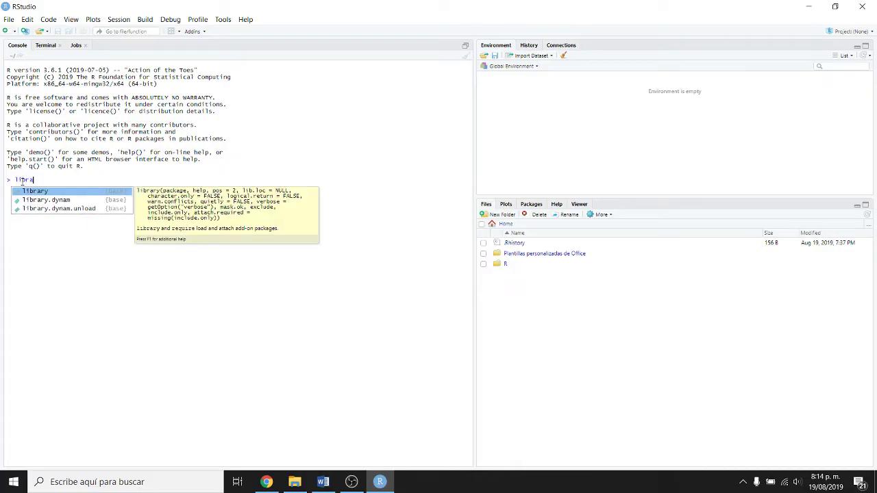
{"action": "type", "text": "ry("}
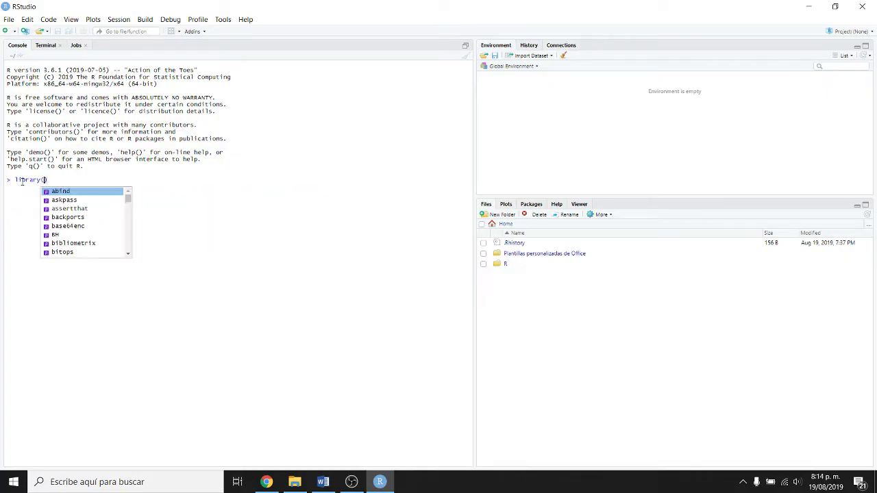
{"action": "type", "text": "bibl"}
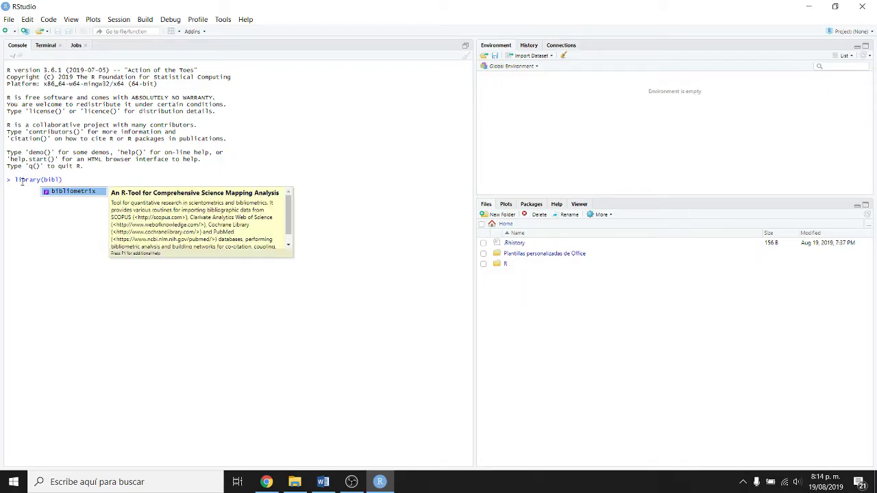
{"action": "key", "text": "Return"}
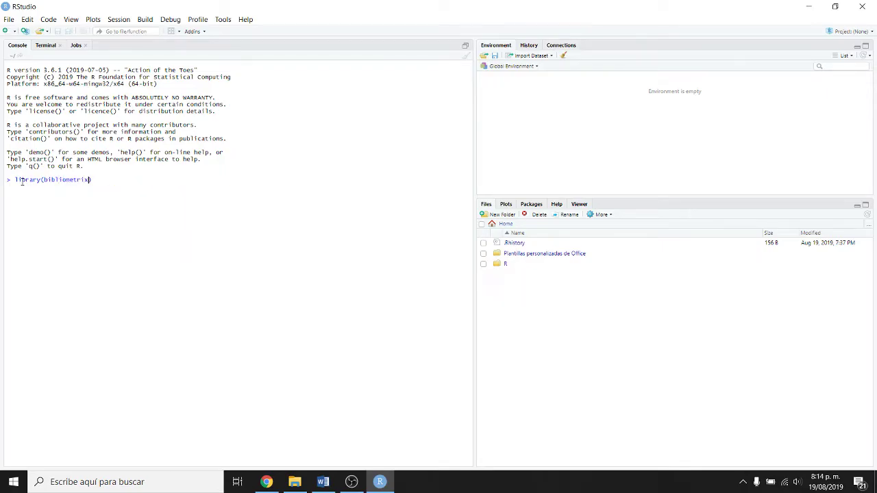
{"action": "key", "text": "Right"}
{"action": "key", "text": "Return"}
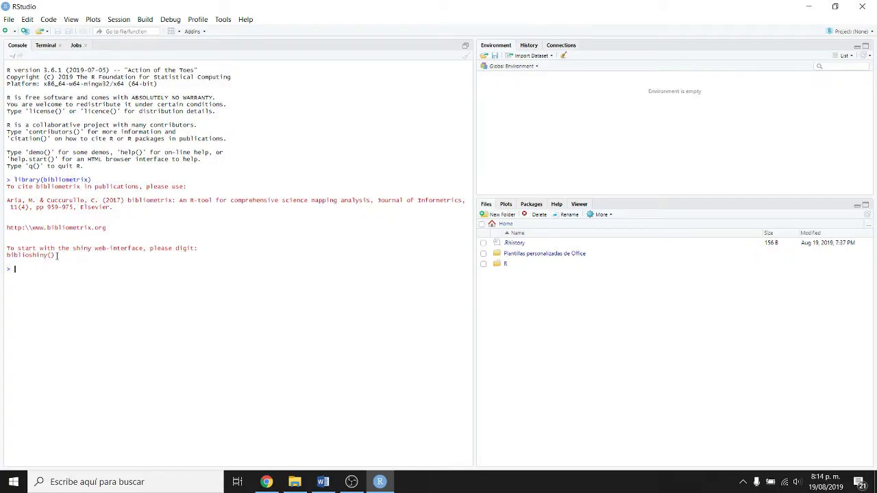
Step: Launch the bibliometrix web interface by running biblioshiny() in the console
{"action": "left_click_drag", "start_coordinate": [57, 256], "coordinate": [6, 255]}
{"action": "left_click", "coordinate": [31, 269]}
{"action": "type", "text": "biblioshiny()"}
{"action": "key", "text": "Return"}
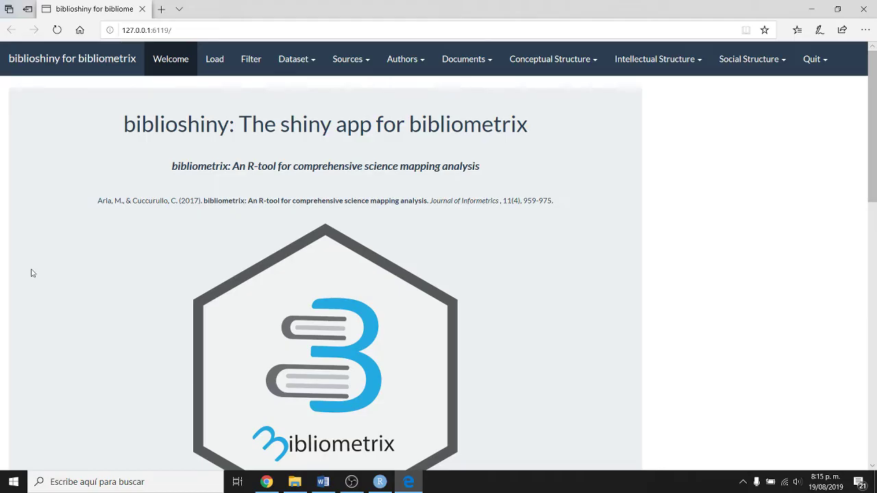
Step: Copy the biblioshiny address 127.0.0.1:6119/ from Edge and open it in a new Chrome tab
{"action": "left_click", "coordinate": [180, 30]}
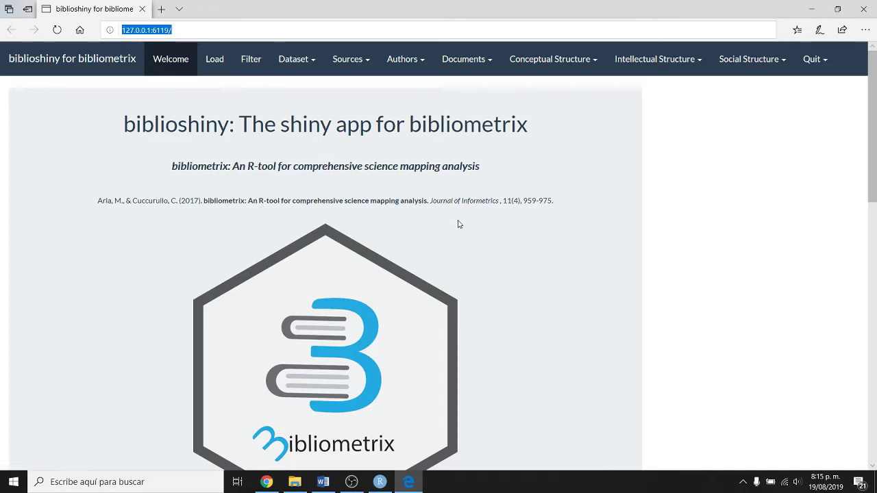
{"action": "mouse_move", "coordinate": [414, 483]}
{"action": "left_click", "coordinate": [172, 30]}
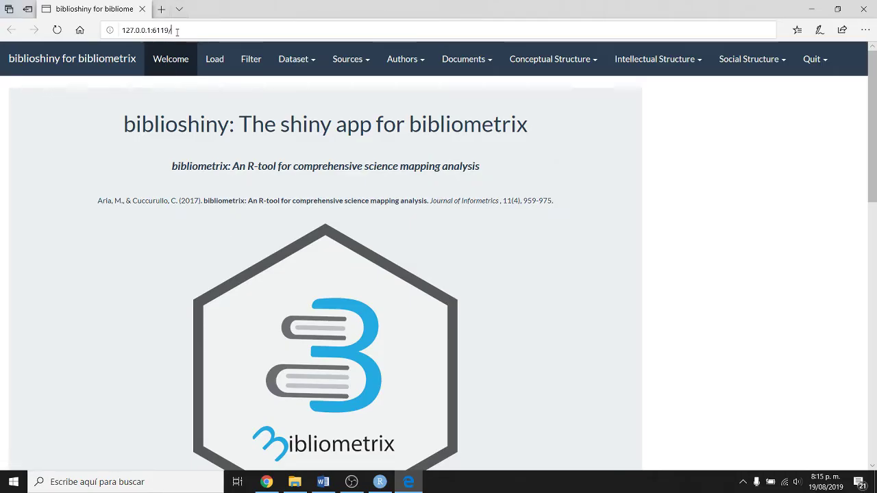
{"action": "left_click_drag", "start_coordinate": [172, 29], "coordinate": [96, 30]}
{"action": "key", "text": "ctrl+c"}
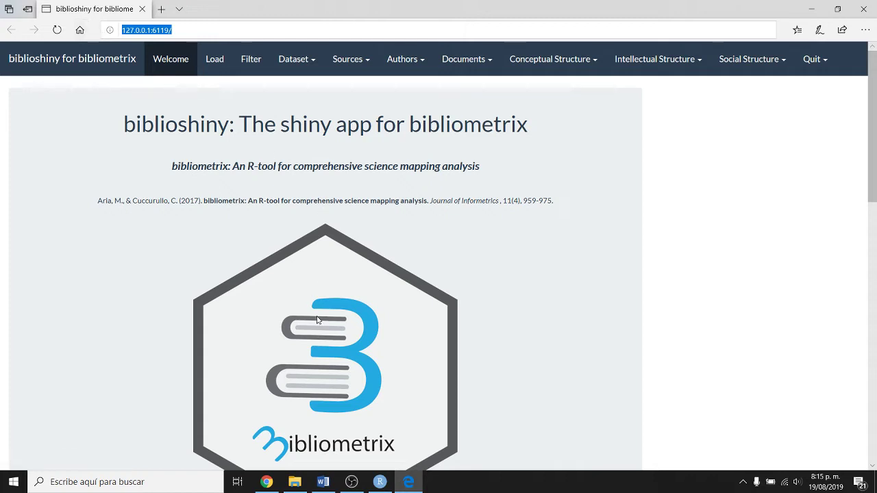
{"action": "left_click", "coordinate": [266, 482]}
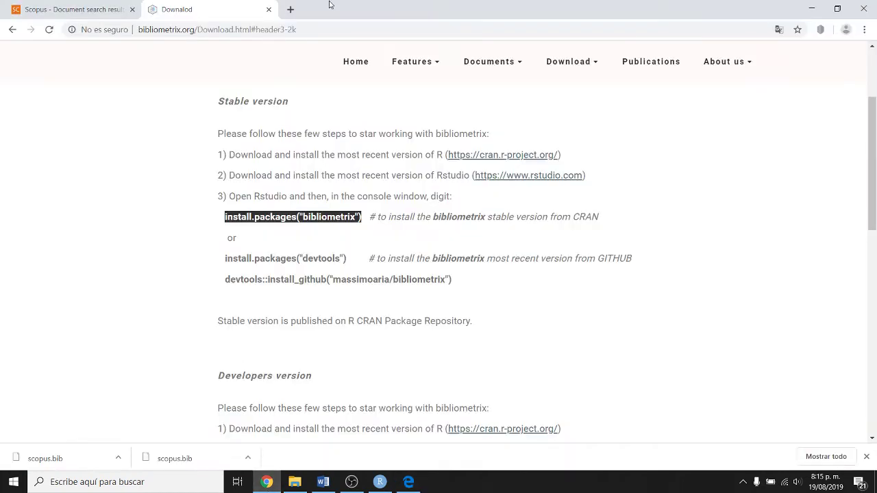
{"action": "left_click", "coordinate": [291, 10]}
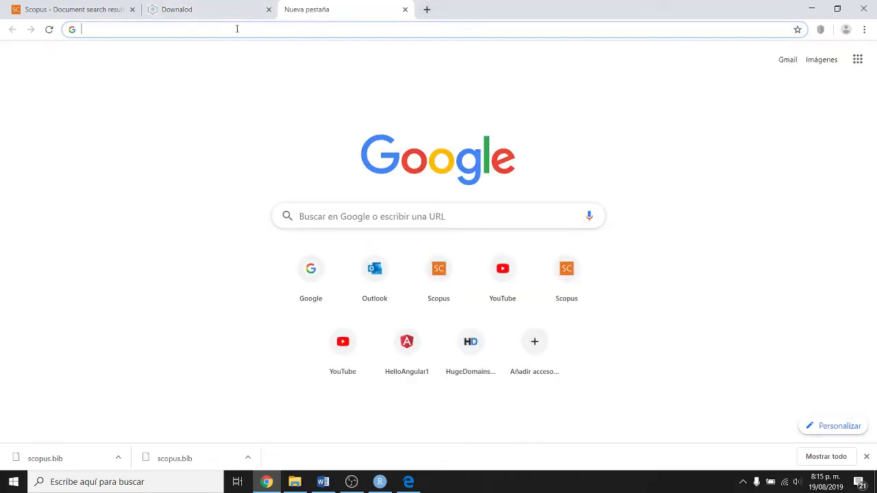
{"action": "key", "text": "ctrl+v"}
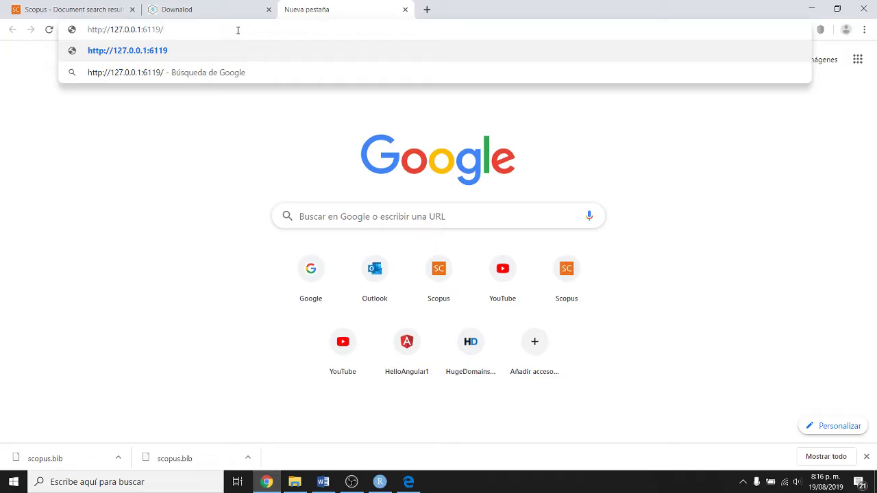
{"action": "key", "text": "Return"}
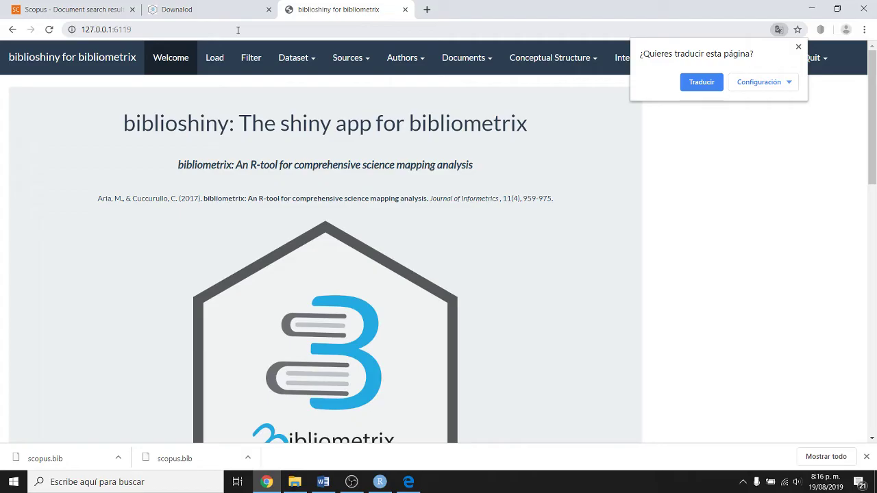
{"action": "left_click", "coordinate": [412, 487]}
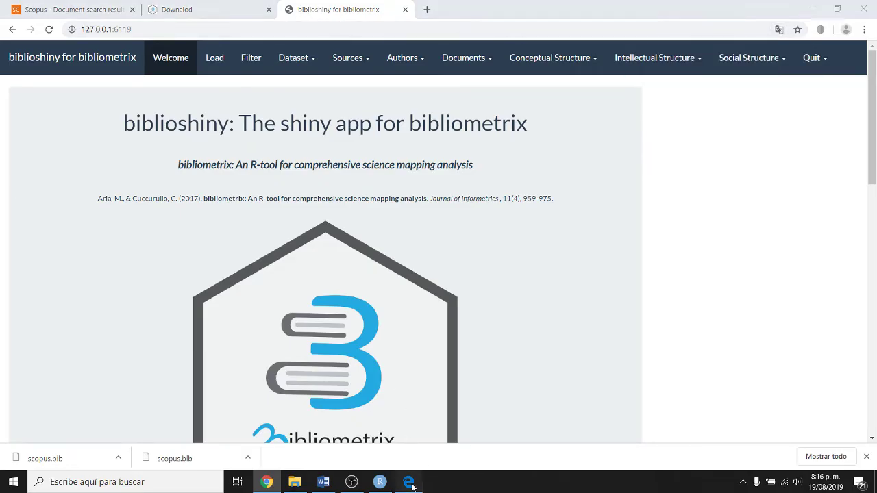
{"action": "left_click", "coordinate": [412, 486]}
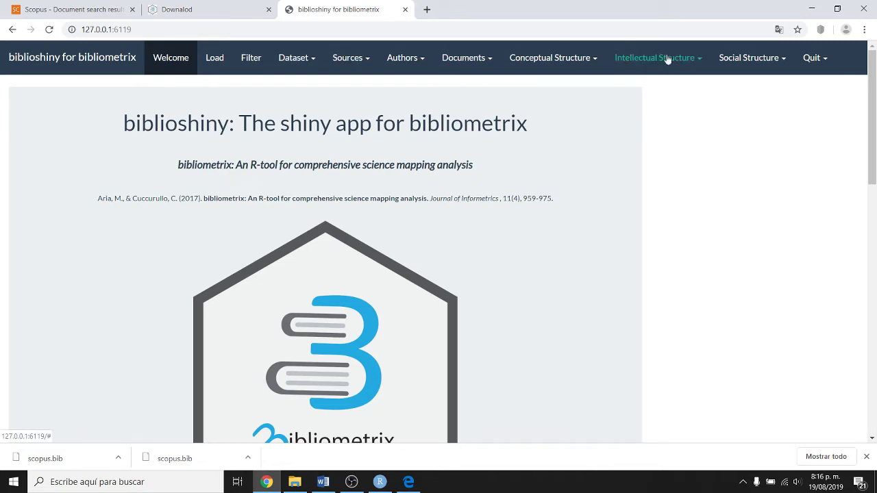
Step: Load scopus.bib from the Descargas folder into biblioshiny with Scopus as the database and start the conversion
{"action": "left_click", "coordinate": [214, 60]}
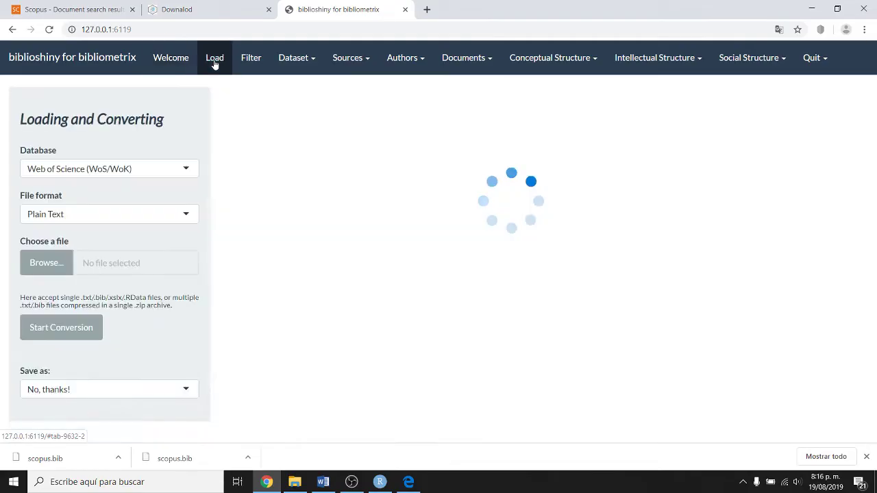
{"action": "left_click", "coordinate": [117, 171]}
{"action": "left_click", "coordinate": [49, 206]}
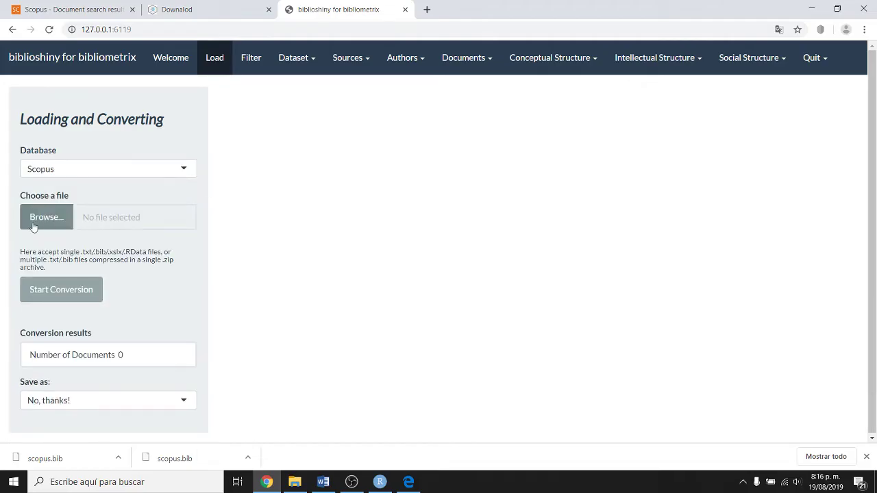
{"action": "left_click", "coordinate": [48, 222]}
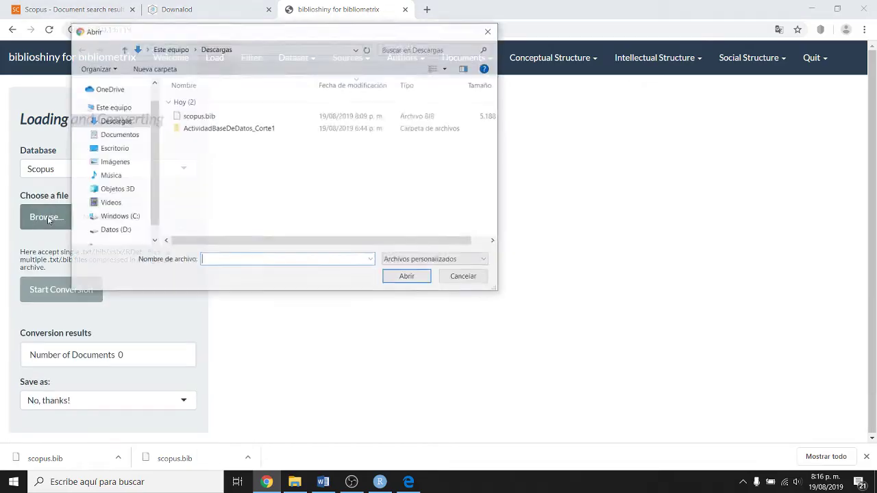
{"action": "left_click", "coordinate": [201, 116]}
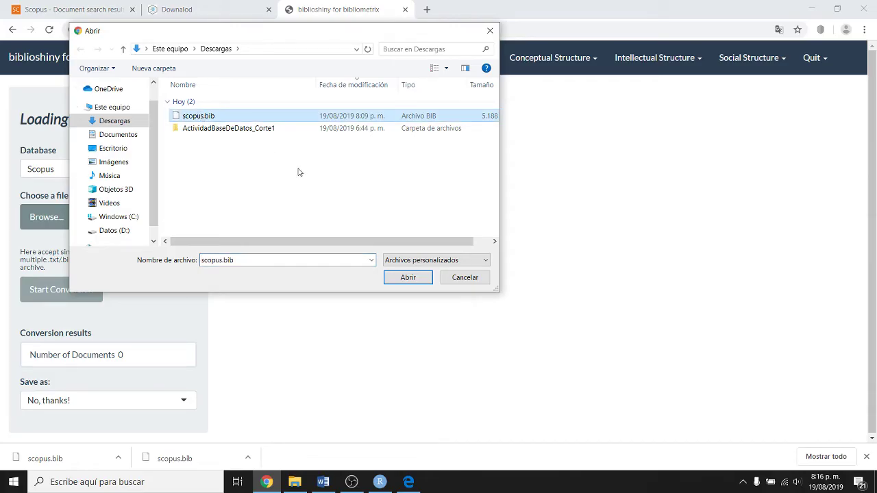
{"action": "left_click", "coordinate": [406, 279]}
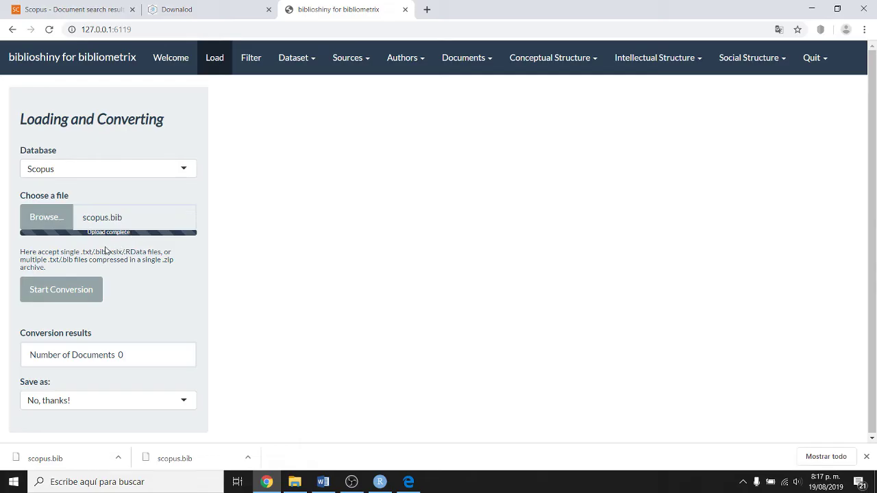
{"action": "left_click", "coordinate": [60, 290]}
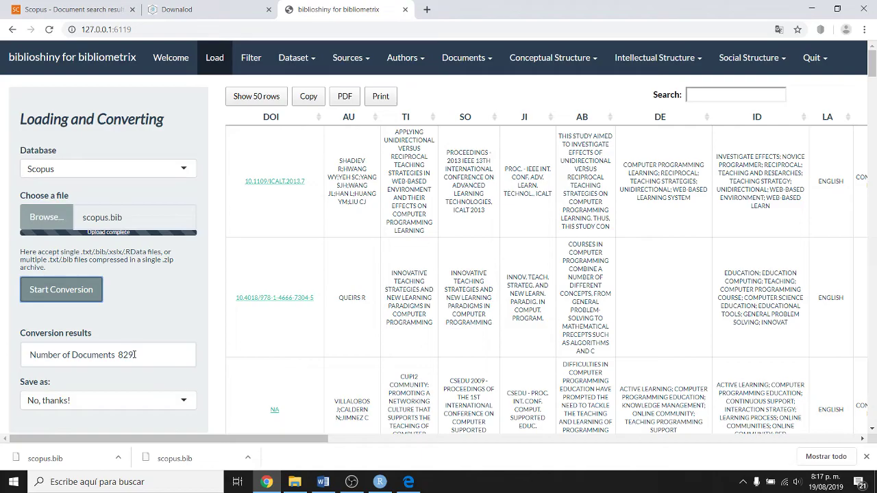
Step: Compare the number of converted documents with the document count on the Scopus results page, and return to biblioshiny
{"action": "left_click_drag", "start_coordinate": [134, 355], "coordinate": [115, 355]}
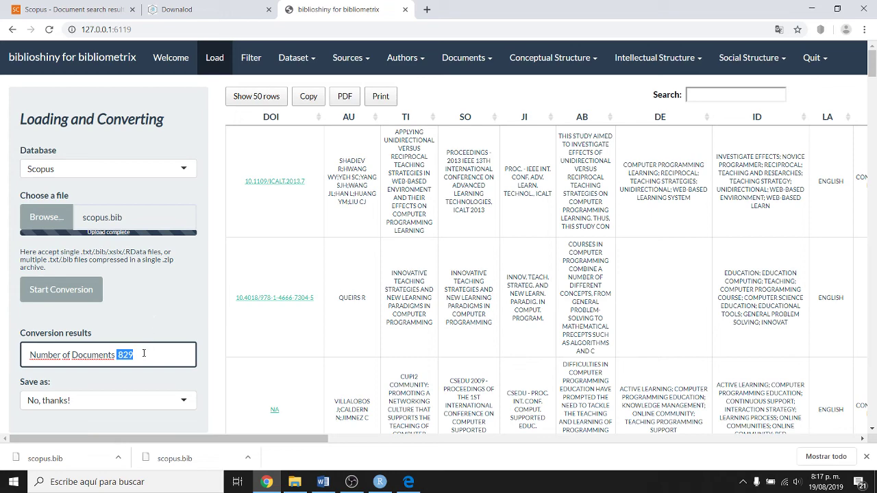
{"action": "left_click", "coordinate": [98, 10]}
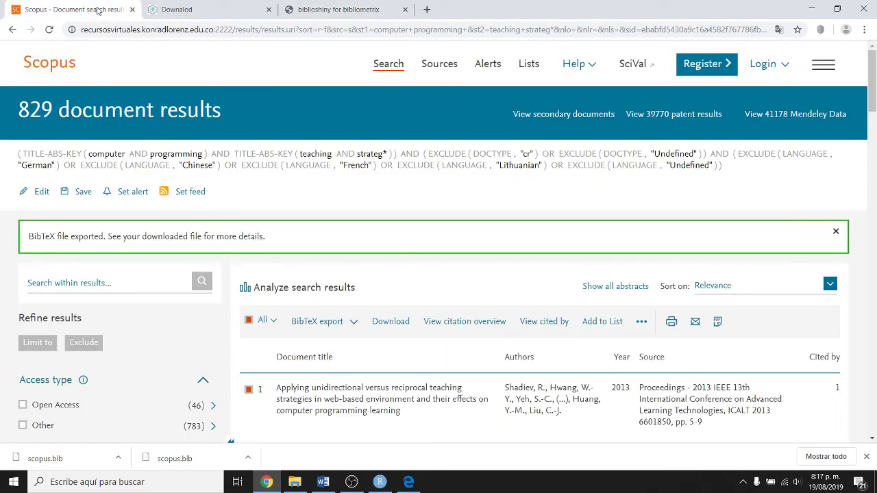
{"action": "left_click_drag", "start_coordinate": [54, 110], "coordinate": [3, 113]}
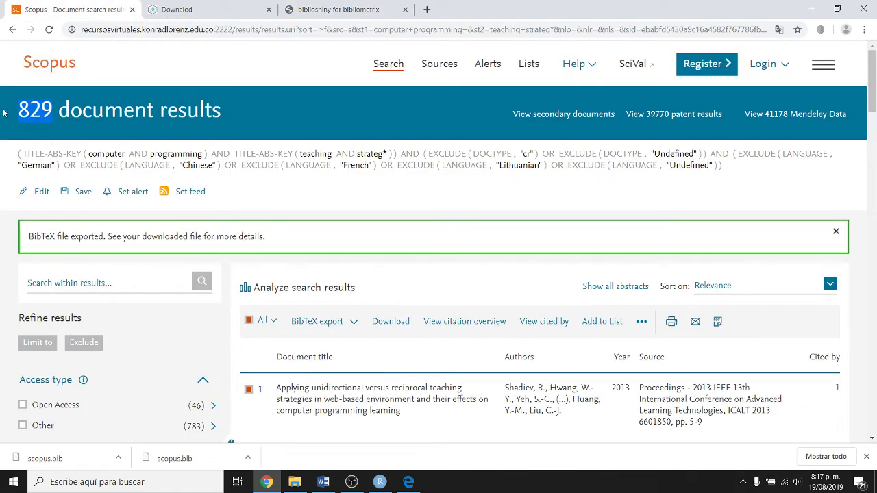
{"action": "left_click", "coordinate": [343, 8]}
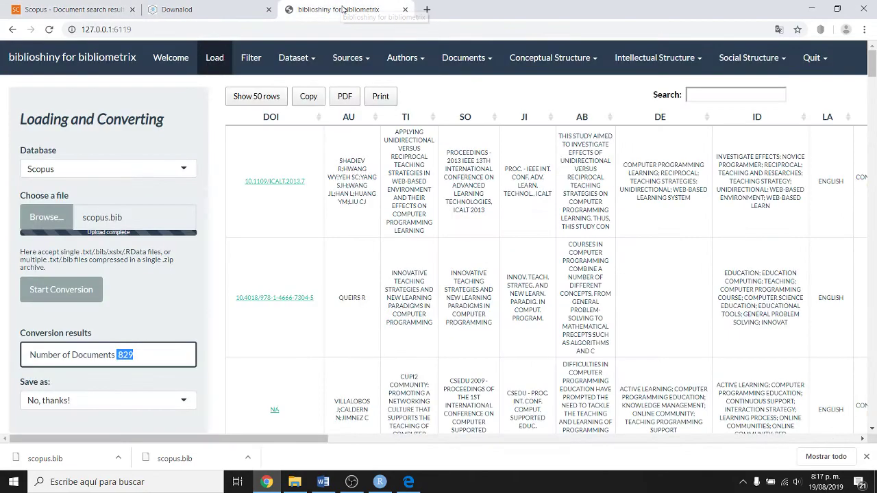
{"action": "left_click", "coordinate": [216, 120]}
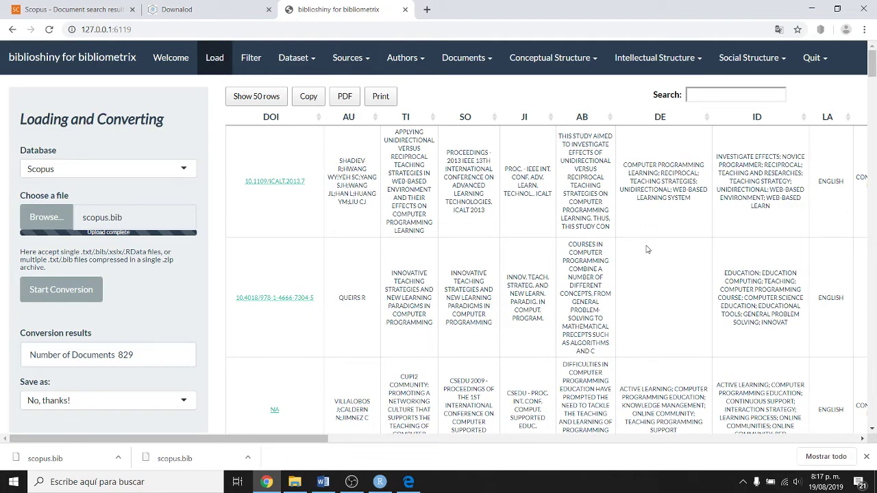
Step: Open the Filter view of the collection and look at the Bradford Law zone options for sources
{"action": "left_click", "coordinate": [251, 59]}
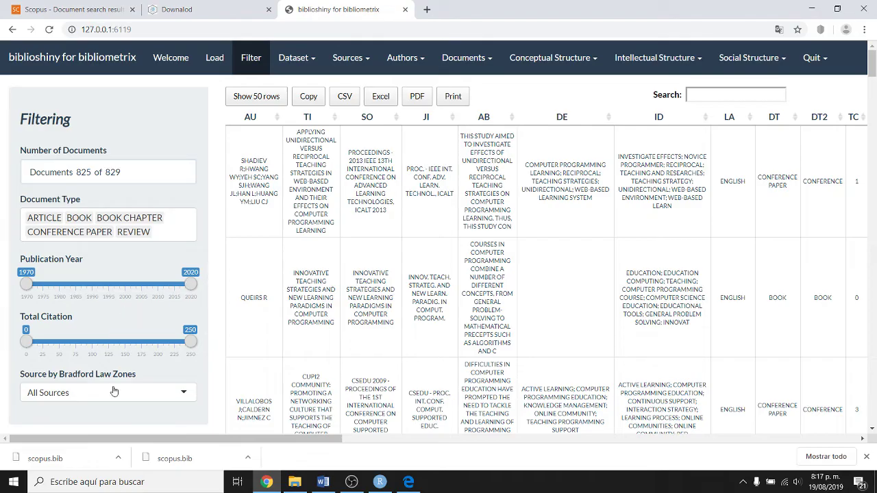
{"action": "left_click", "coordinate": [142, 391]}
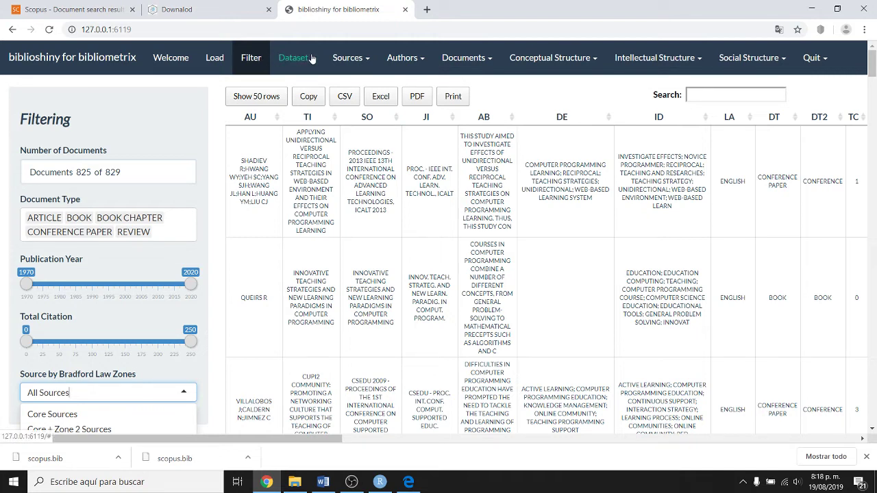
Step: Show the dataset's Main Information and examine the whole summary table, including the breakdown by document type
{"action": "left_click", "coordinate": [289, 62]}
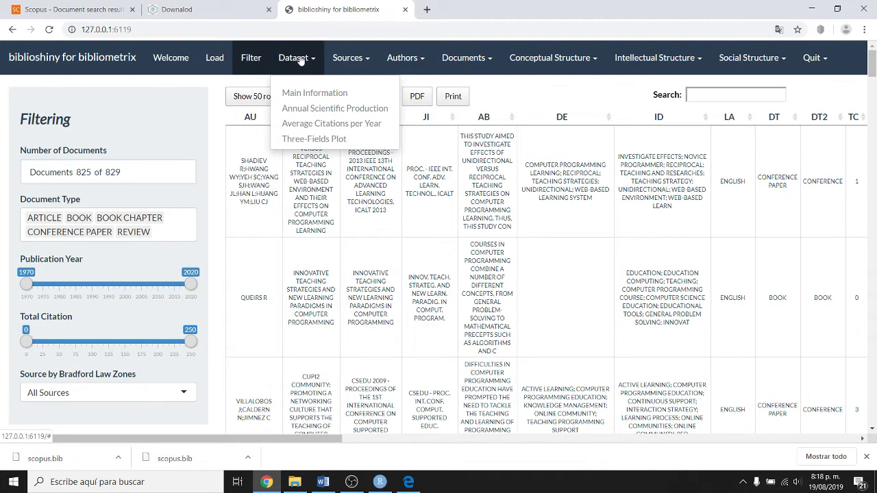
{"action": "left_click", "coordinate": [302, 93]}
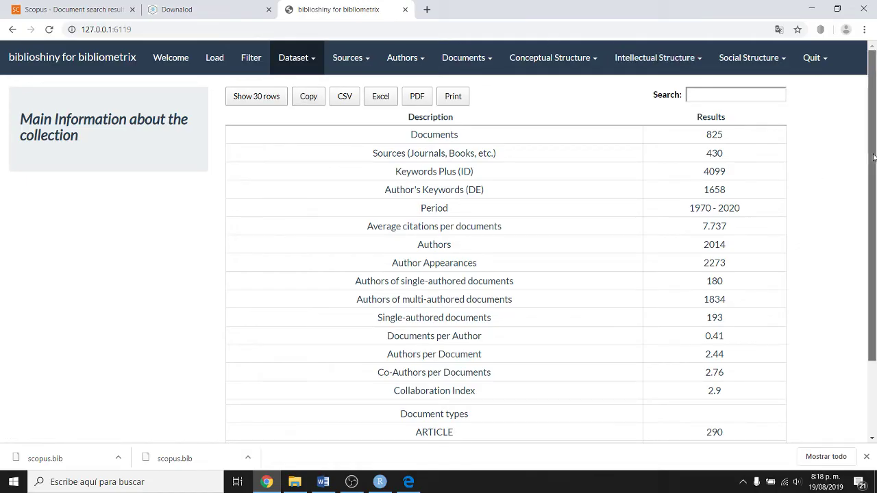
{"action": "scroll", "coordinate": [874, 173], "scroll_direction": "down", "scroll_amount": 1}
{"action": "left_click_drag", "start_coordinate": [874, 174], "coordinate": [874, 180]}
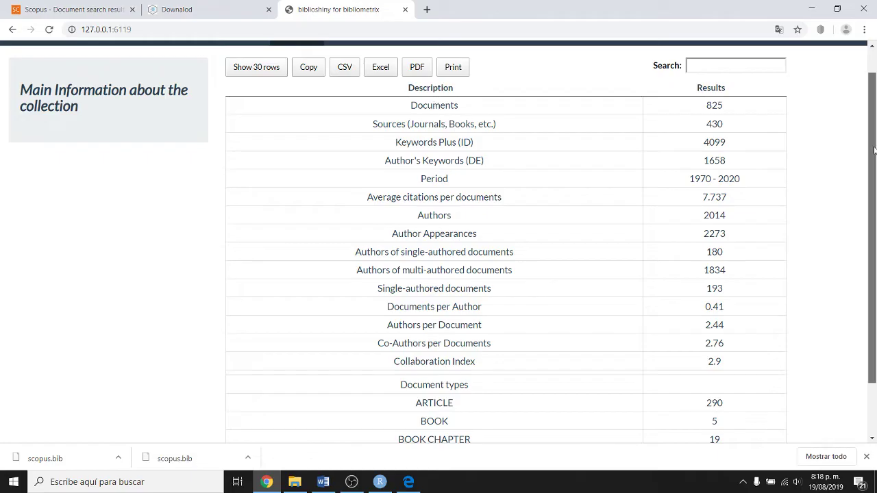
{"action": "left_click_drag", "start_coordinate": [874, 175], "coordinate": [874, 226]}
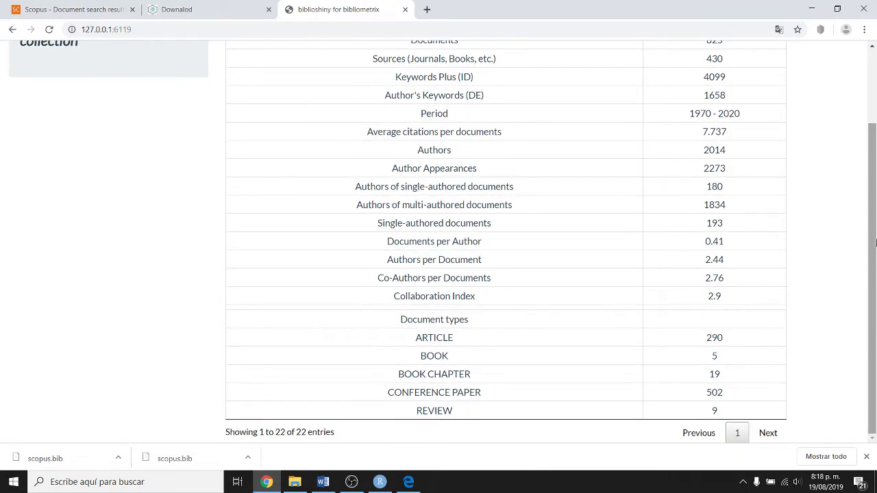
{"action": "left_click_drag", "start_coordinate": [422, 337], "coordinate": [732, 417]}
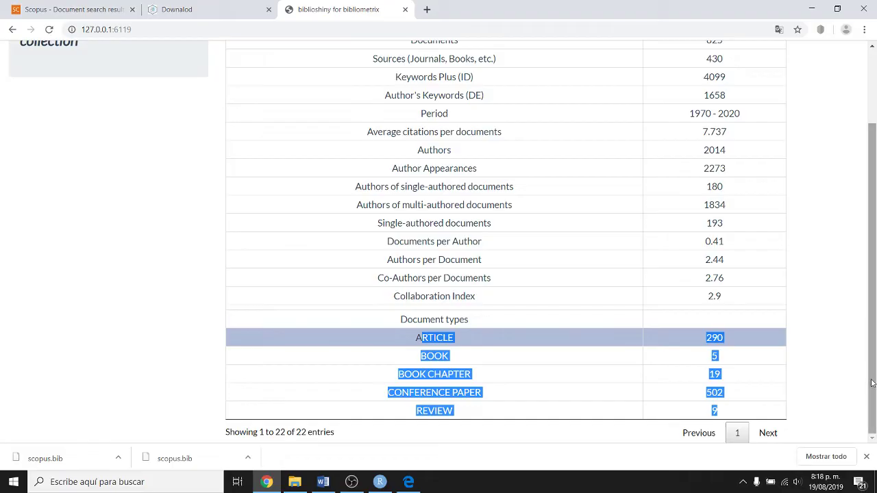
{"action": "left_click_drag", "start_coordinate": [872, 383], "coordinate": [861, 214]}
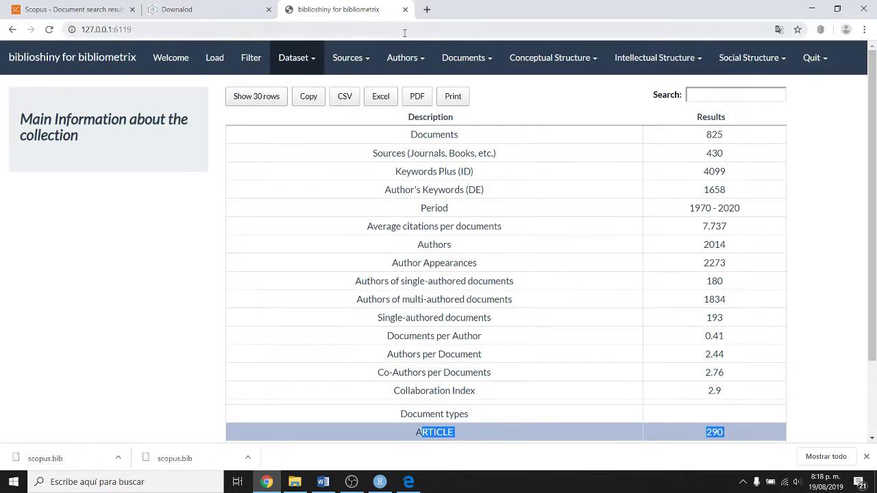
Step: Show the Annual Scientific Production plot and examine the yearly document counts from 1970 to 2020
{"action": "left_click", "coordinate": [308, 58]}
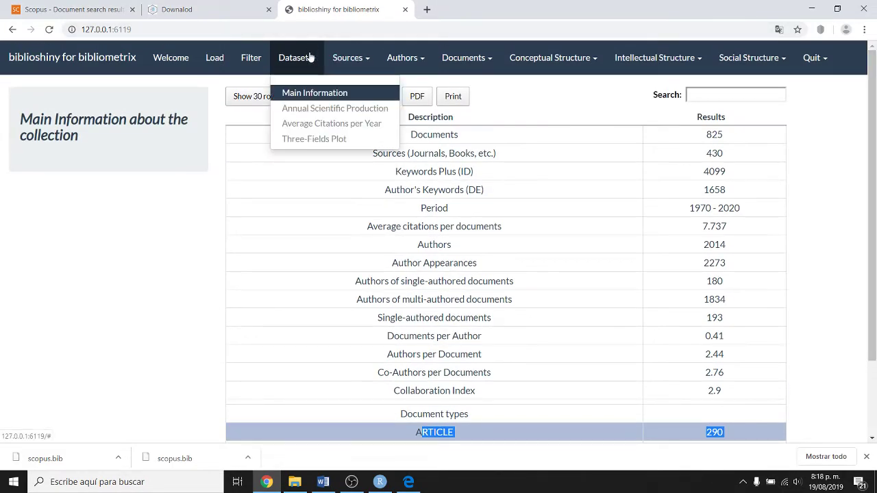
{"action": "left_click", "coordinate": [296, 110]}
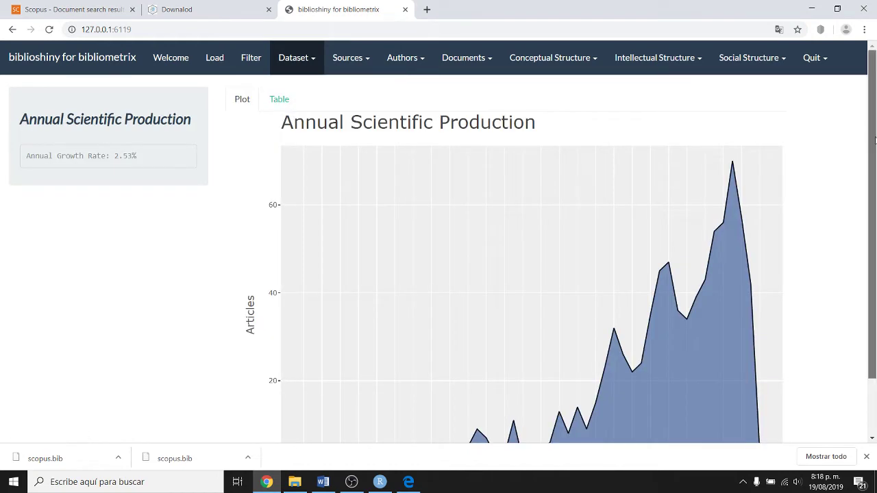
{"action": "scroll", "coordinate": [875, 198], "scroll_direction": "down", "scroll_amount": 2}
{"action": "left_click_drag", "start_coordinate": [876, 198], "coordinate": [875, 217]}
{"action": "mouse_move", "coordinate": [303, 396]}
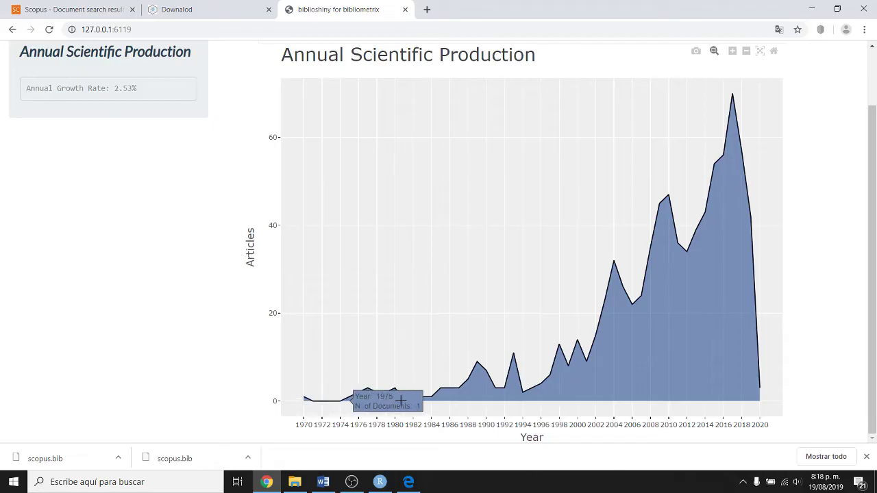
{"action": "mouse_move", "coordinate": [763, 387]}
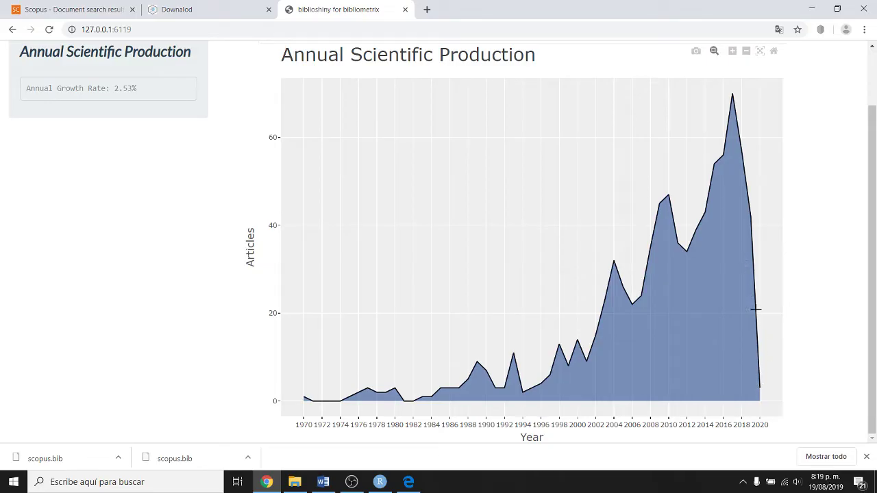
{"action": "scroll", "coordinate": [865, 233], "scroll_direction": "up", "scroll_amount": 1}
{"action": "scroll", "coordinate": [866, 233], "scroll_direction": "down", "scroll_amount": 1}
{"action": "scroll", "coordinate": [871, 216], "scroll_direction": "up", "scroll_amount": 1}
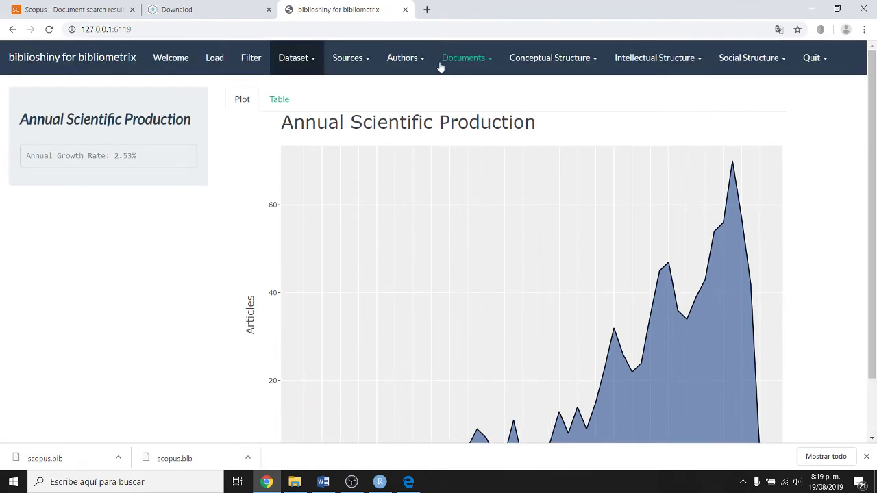
Step: Export the Annual Scientific Production table to Excel, open the downloaded workbook and enable editing
{"action": "left_click", "coordinate": [279, 100]}
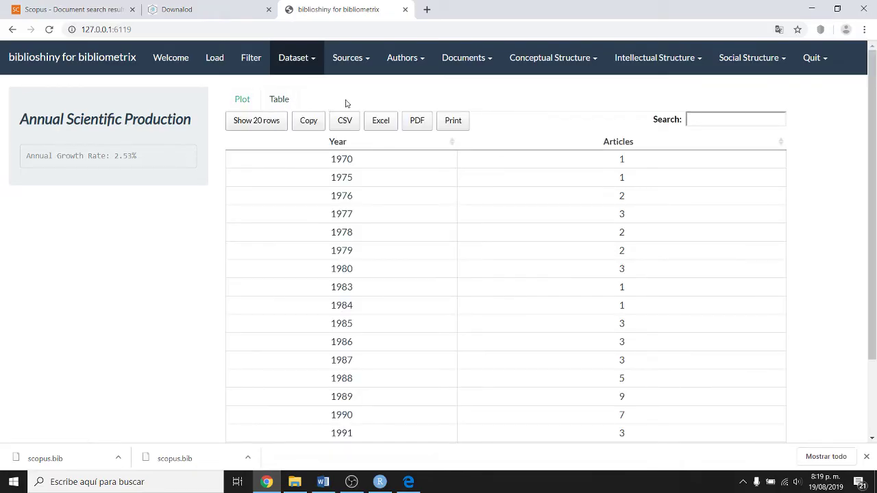
{"action": "left_click", "coordinate": [385, 126]}
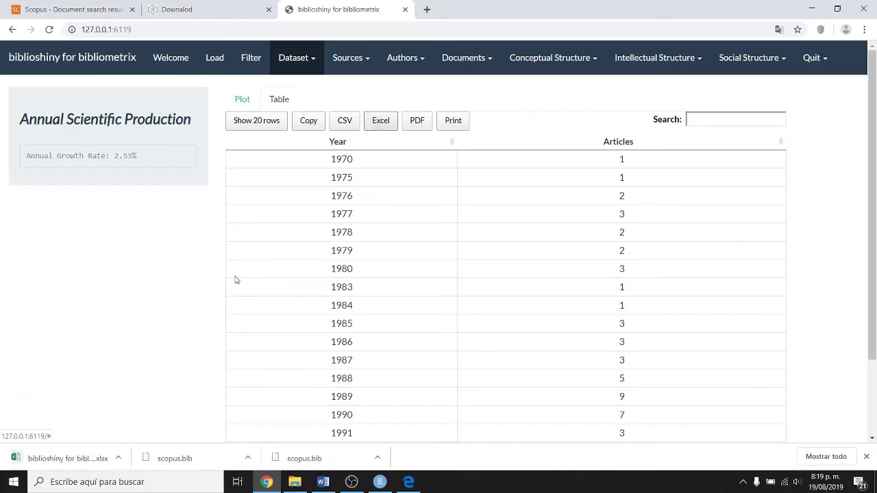
{"action": "left_click", "coordinate": [78, 456]}
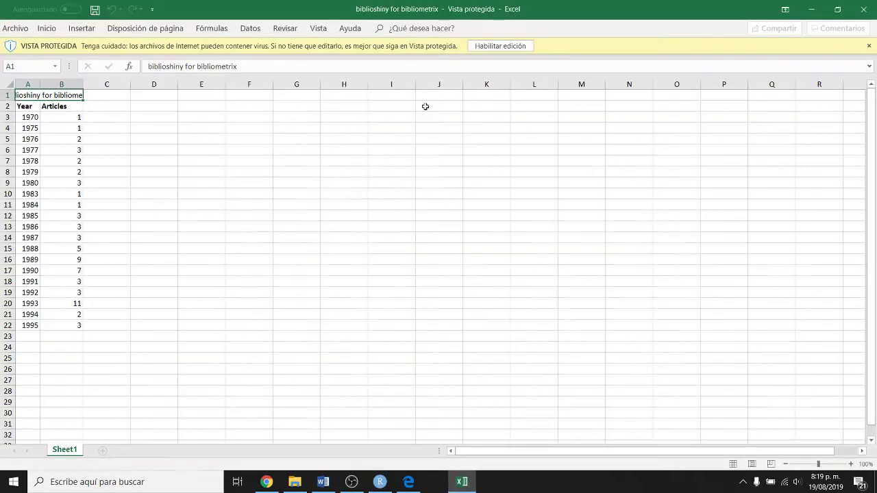
{"action": "left_click", "coordinate": [500, 46]}
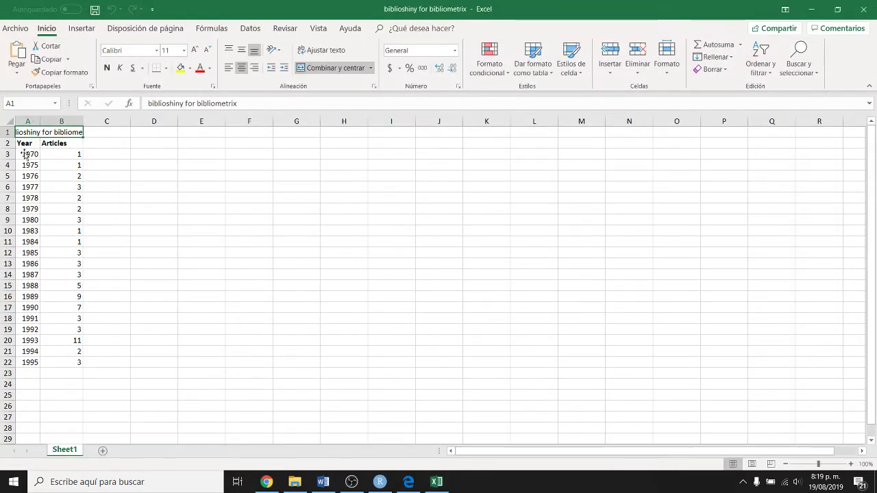
Step: Insert the recommended scatter chart for the years and article counts in A3:B22, reposition it, and close the workbook without saving
{"action": "left_click_drag", "start_coordinate": [25, 154], "coordinate": [62, 360]}
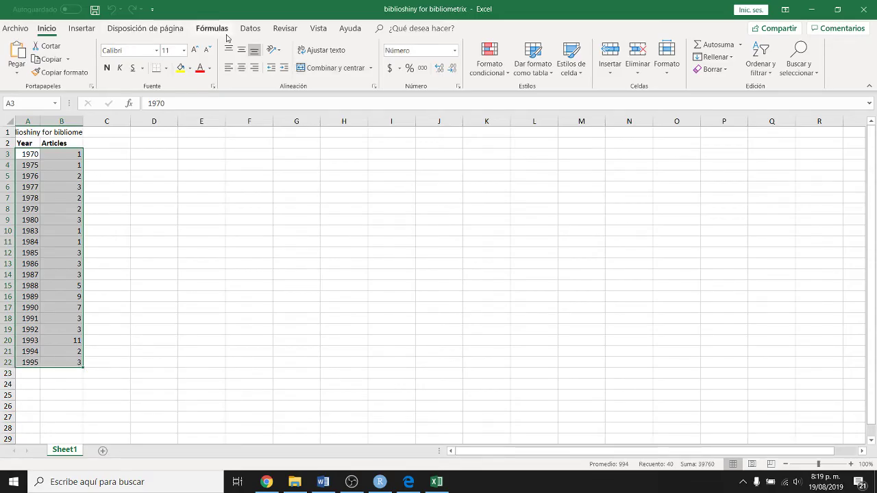
{"action": "left_click", "coordinate": [81, 32]}
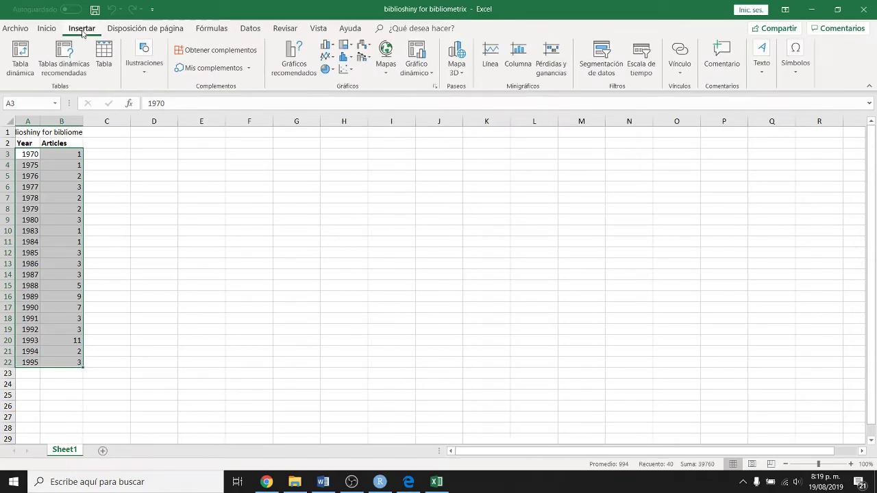
{"action": "left_click", "coordinate": [330, 57]}
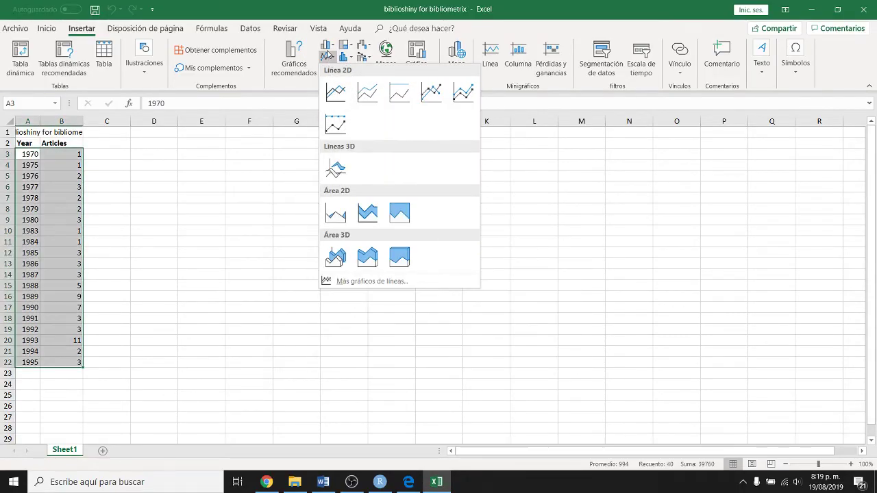
{"action": "left_click", "coordinate": [290, 54]}
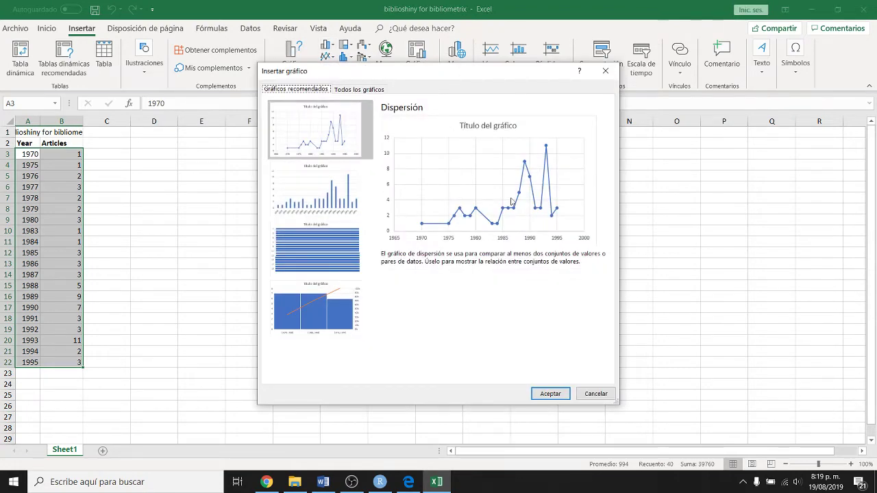
{"action": "left_click", "coordinate": [545, 393]}
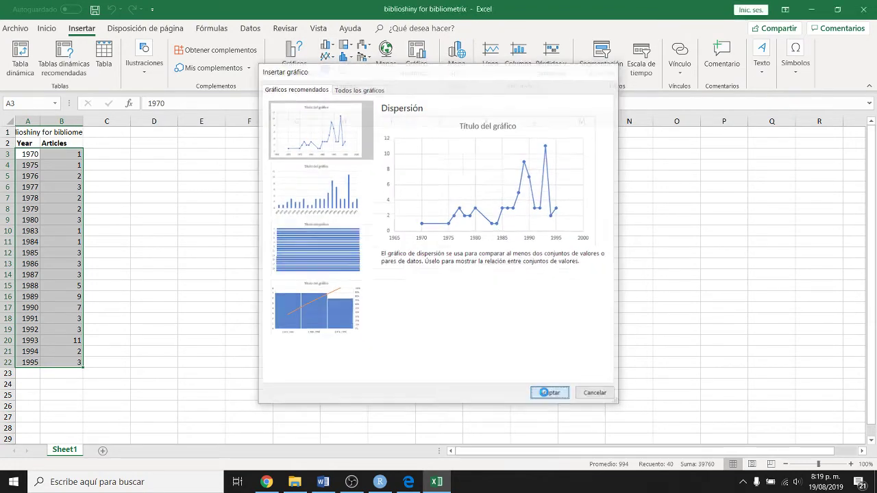
{"action": "left_click_drag", "start_coordinate": [388, 220], "coordinate": [280, 200]}
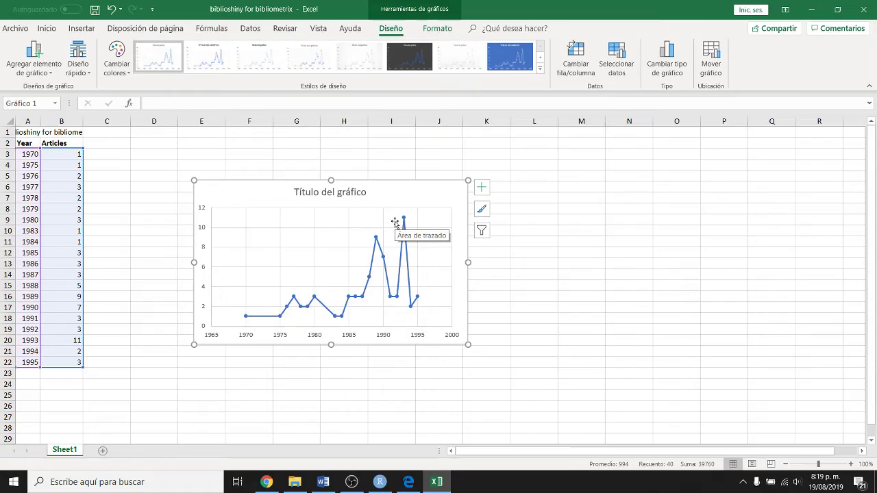
{"action": "left_click", "coordinate": [864, 5]}
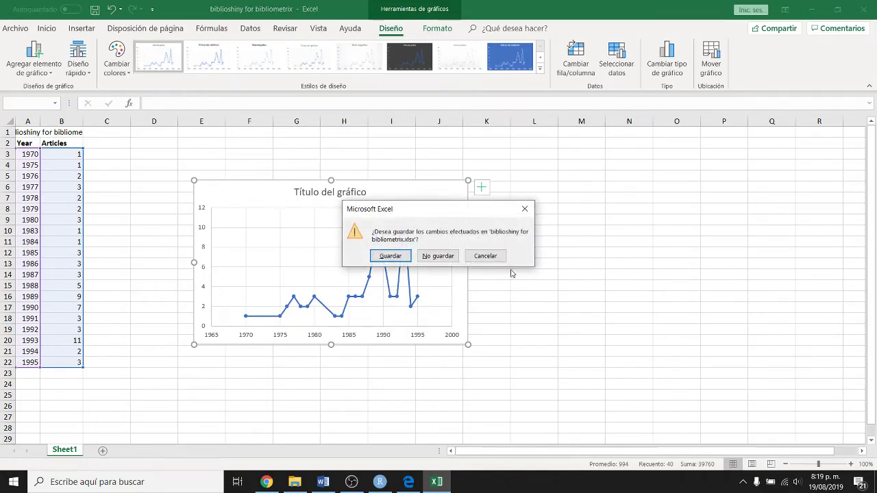
{"action": "left_click", "coordinate": [438, 258]}
Step: Look through the Dataset and Sources analyses, and show the Most Relevant Sources plot
{"action": "left_click", "coordinate": [304, 61]}
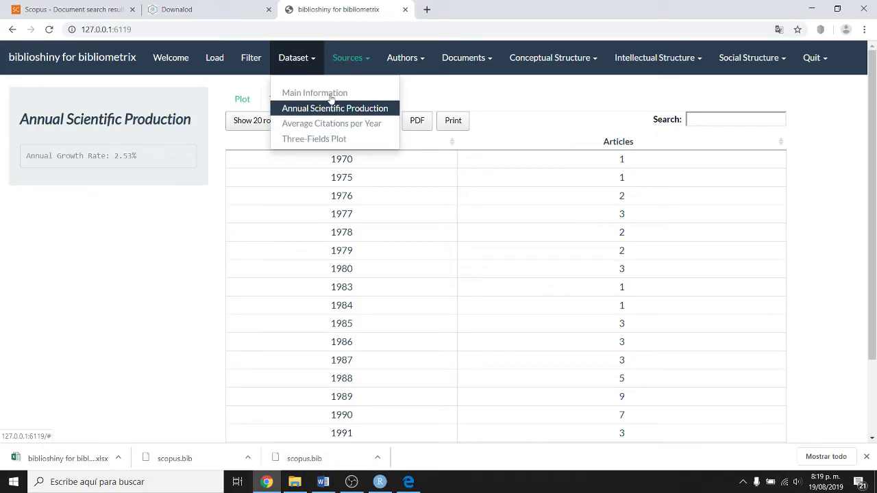
{"action": "left_click", "coordinate": [340, 58]}
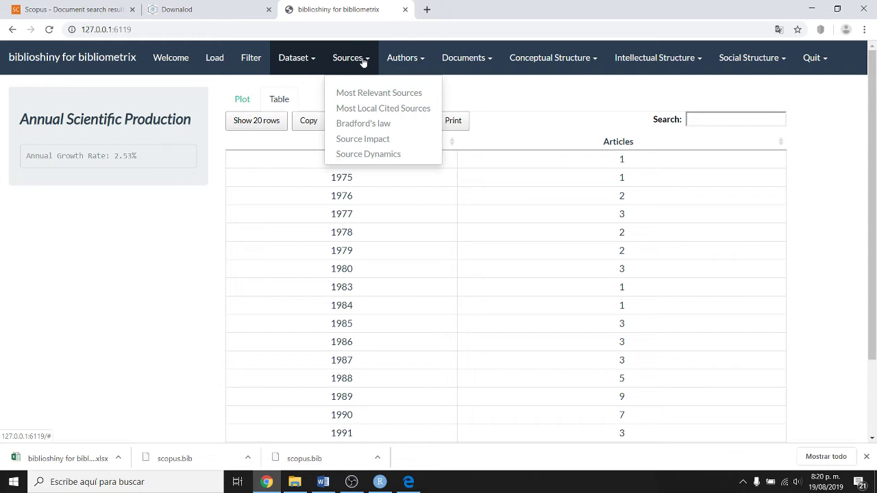
{"action": "left_click", "coordinate": [358, 94]}
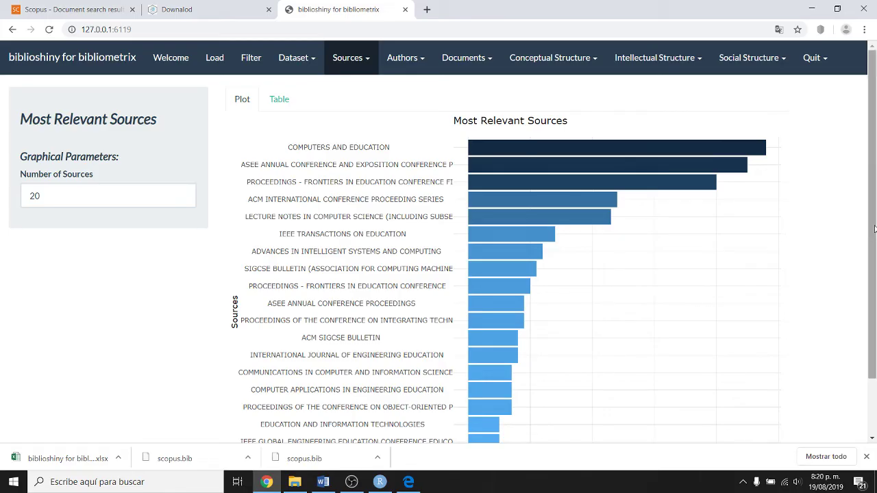
{"action": "left_click_drag", "start_coordinate": [874, 229], "coordinate": [872, 171]}
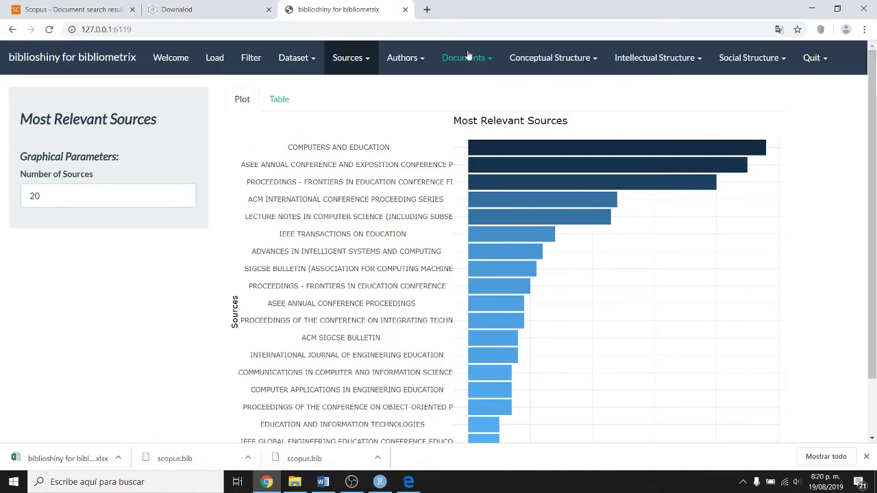
Step: Show the Most Relevant Authors plot and set the number of authors to 10
{"action": "left_click", "coordinate": [402, 62]}
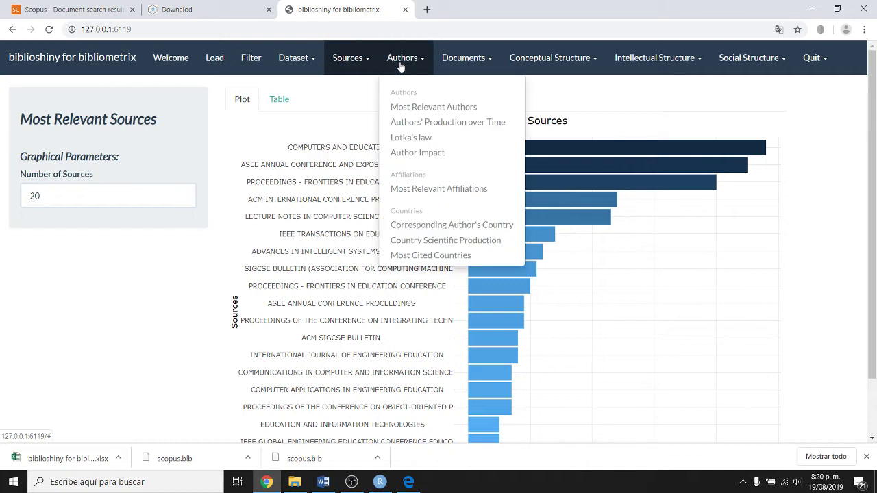
{"action": "left_click", "coordinate": [416, 107]}
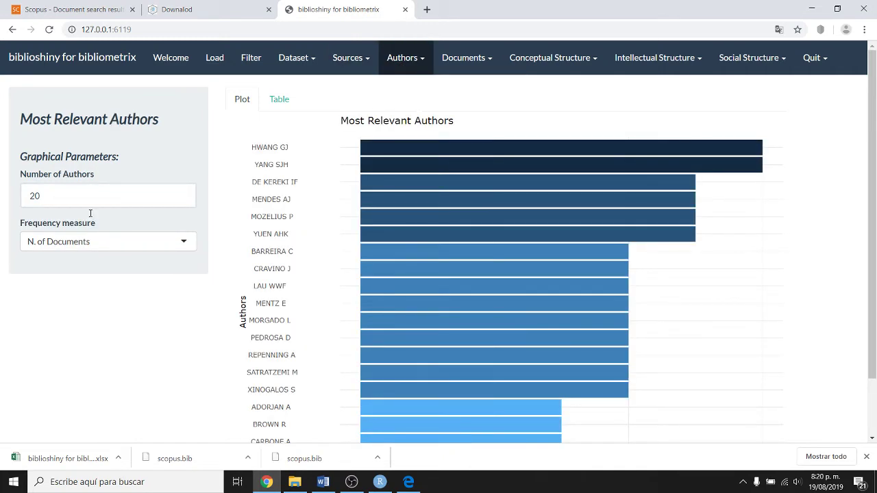
{"action": "left_click_drag", "start_coordinate": [47, 197], "coordinate": [17, 192]}
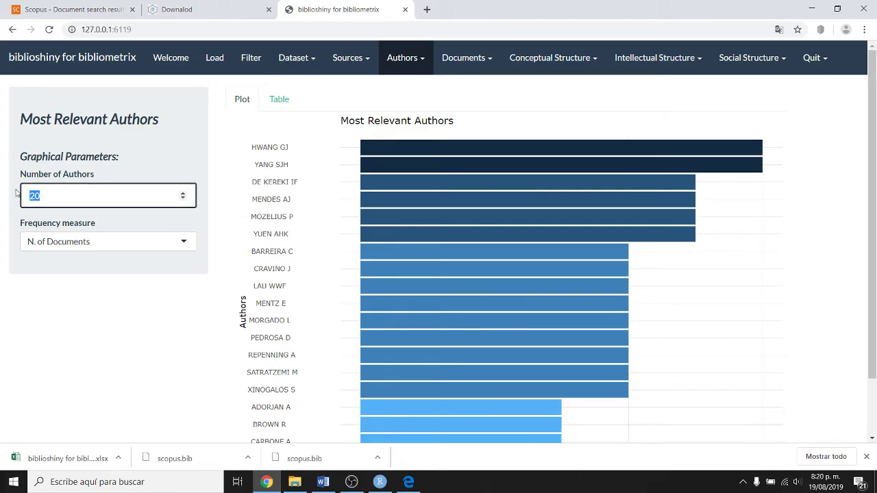
{"action": "type", "text": "10"}
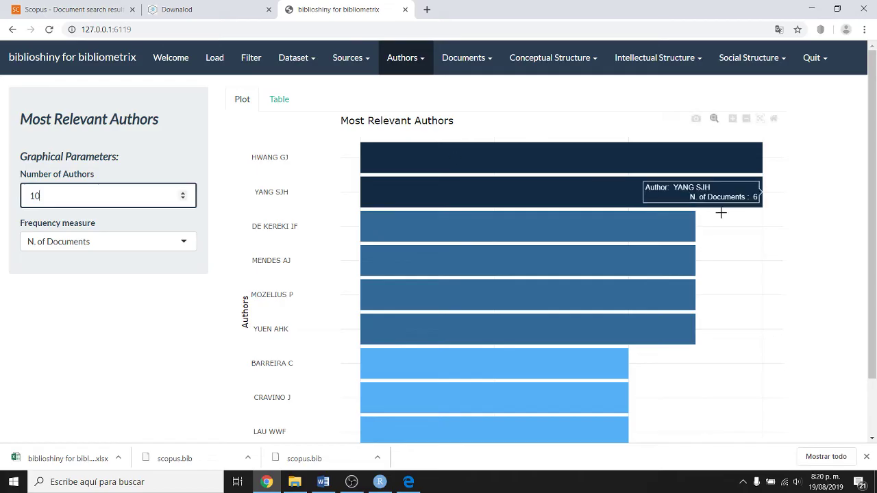
{"action": "left_click_drag", "start_coordinate": [874, 171], "coordinate": [876, 216]}
{"action": "scroll", "coordinate": [876, 216], "scroll_direction": "up", "scroll_amount": 2}
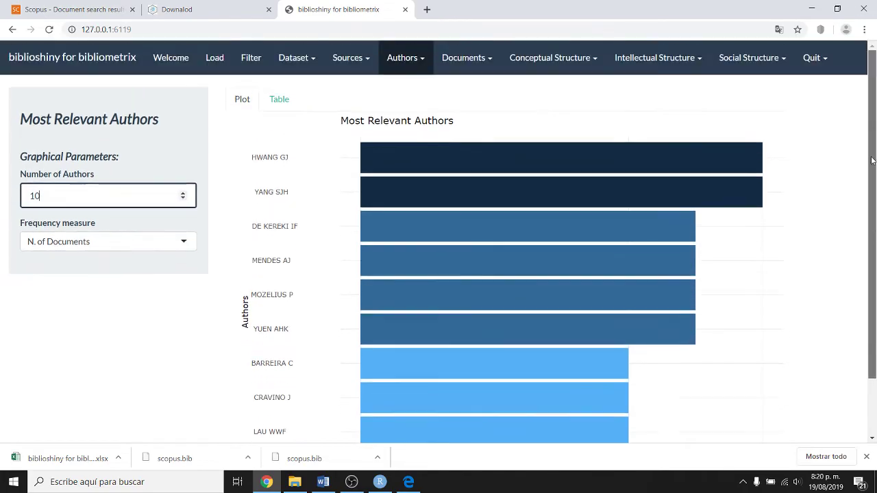
Step: Show the Country Scientific Production map and inspect the document counts for the USA, China and Brazil
{"action": "left_click", "coordinate": [417, 61]}
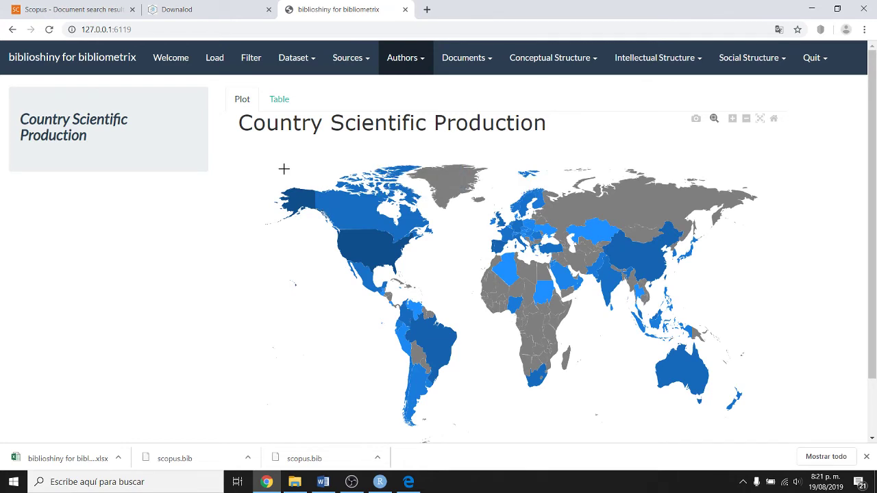
{"action": "mouse_move", "coordinate": [357, 249]}
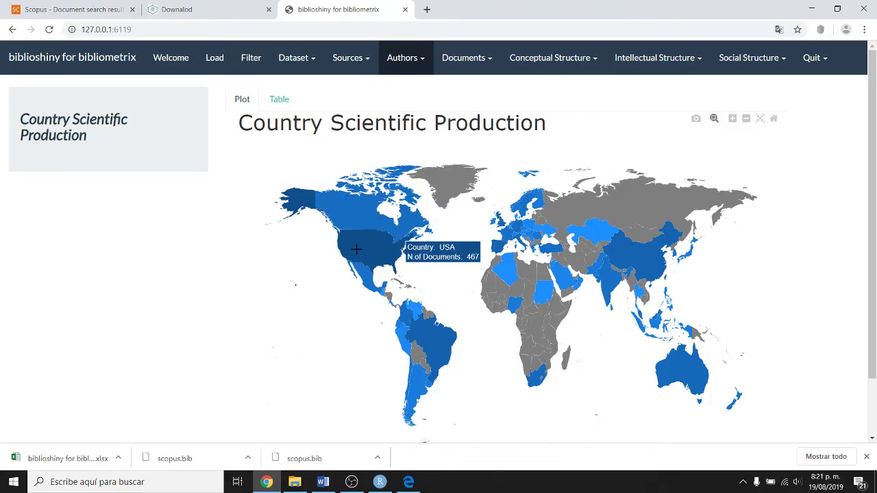
{"action": "mouse_move", "coordinate": [635, 249]}
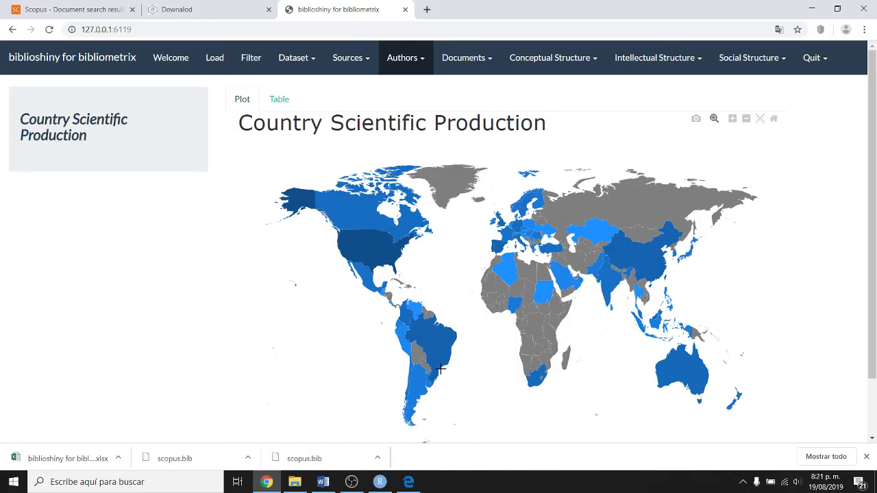
{"action": "mouse_move", "coordinate": [435, 342]}
Step: Show the WordCloud of Keywords Plus terms and examine the most frequent words and the graphical parameters
{"action": "left_click", "coordinate": [472, 66]}
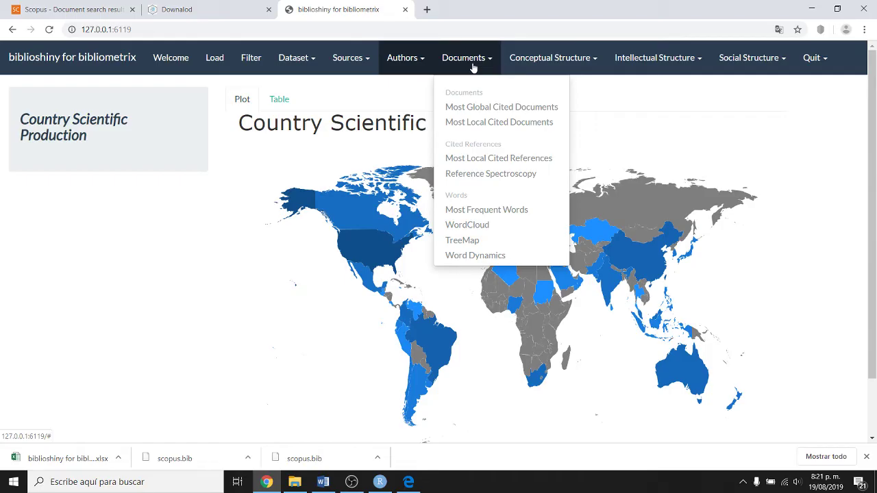
{"action": "left_click", "coordinate": [464, 226]}
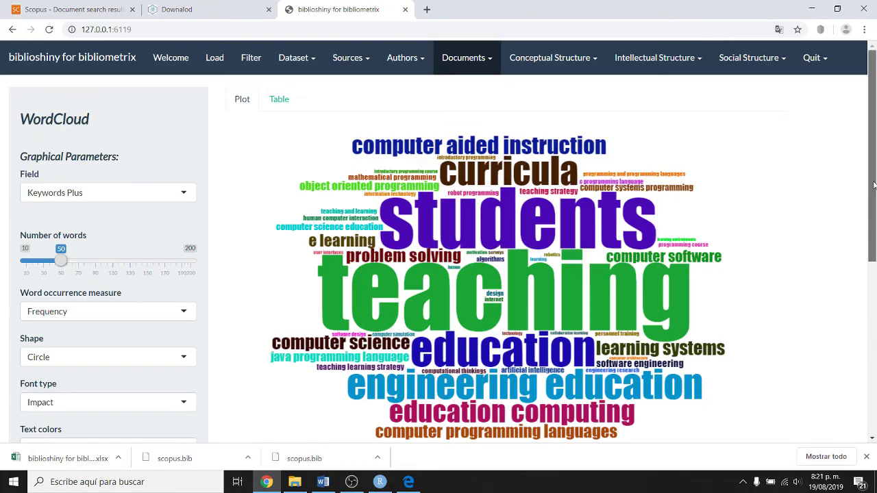
{"action": "mouse_move", "coordinate": [875, 187]}
{"action": "left_mouse_down"}
{"action": "mouse_move", "coordinate": [875, 217]}
{"action": "mouse_move", "coordinate": [868, 198]}
{"action": "left_mouse_up"}
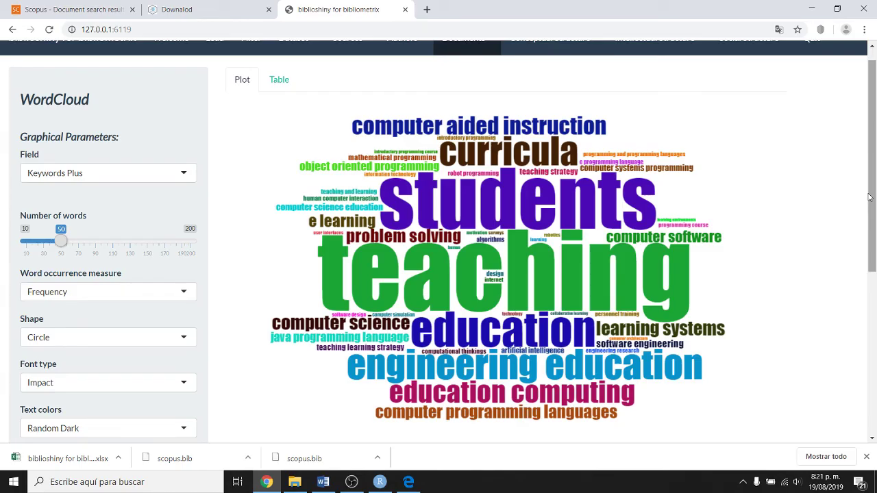
{"action": "left_click_drag", "start_coordinate": [873, 206], "coordinate": [866, 161]}
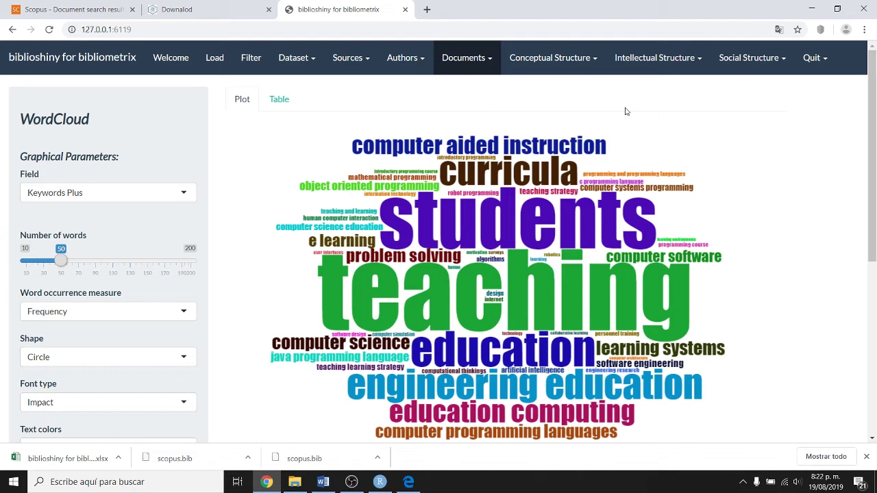
Step: Return to the Most Relevant Authors analysis and view its data as a table
{"action": "left_click", "coordinate": [411, 60]}
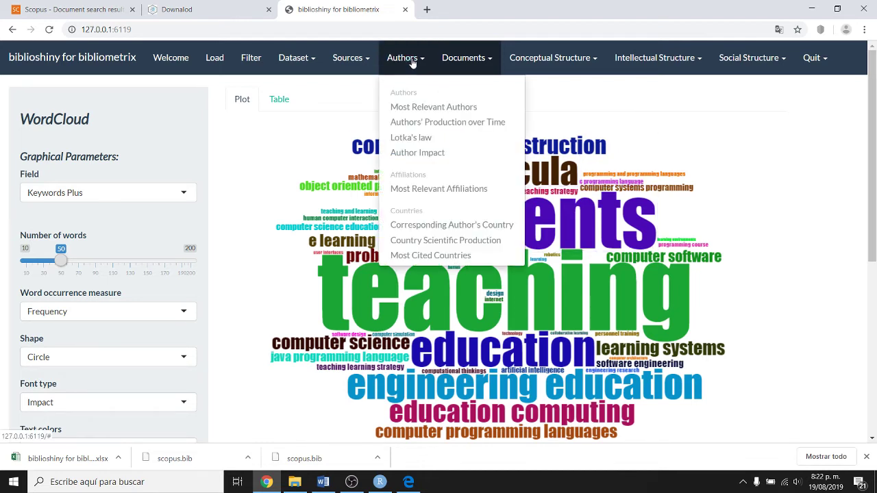
{"action": "left_click", "coordinate": [406, 109]}
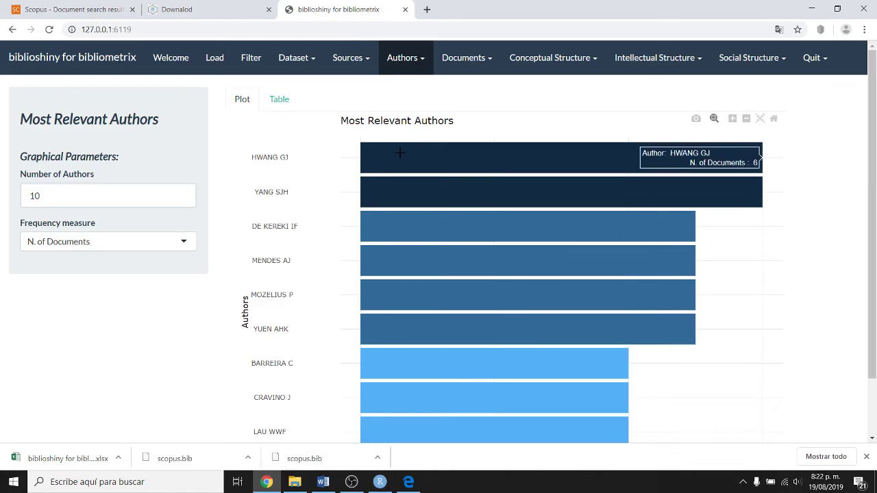
{"action": "left_click", "coordinate": [279, 100]}
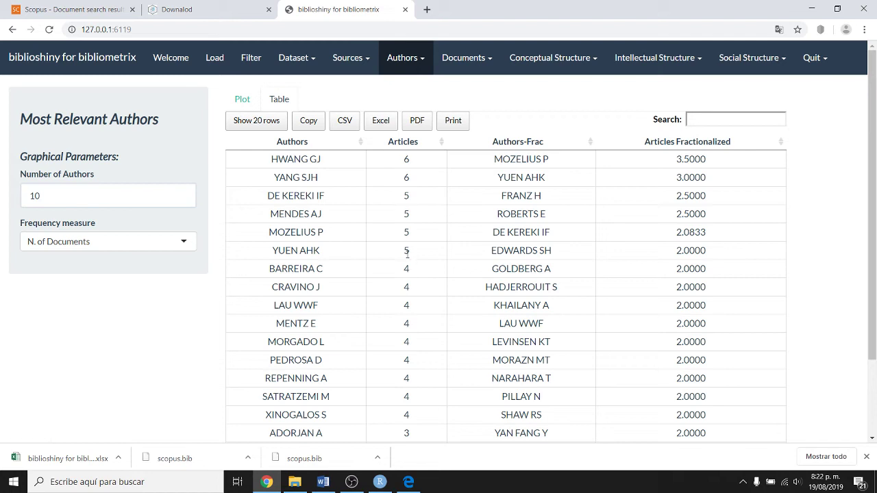
Step: Show the Word Dynamics plot for Author's keywords with cumulated occurrences
{"action": "left_click", "coordinate": [487, 59]}
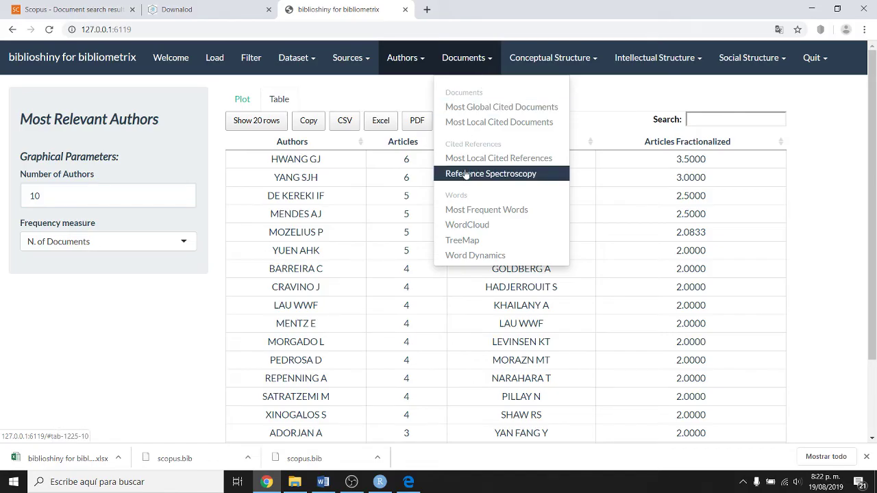
{"action": "left_click", "coordinate": [475, 255]}
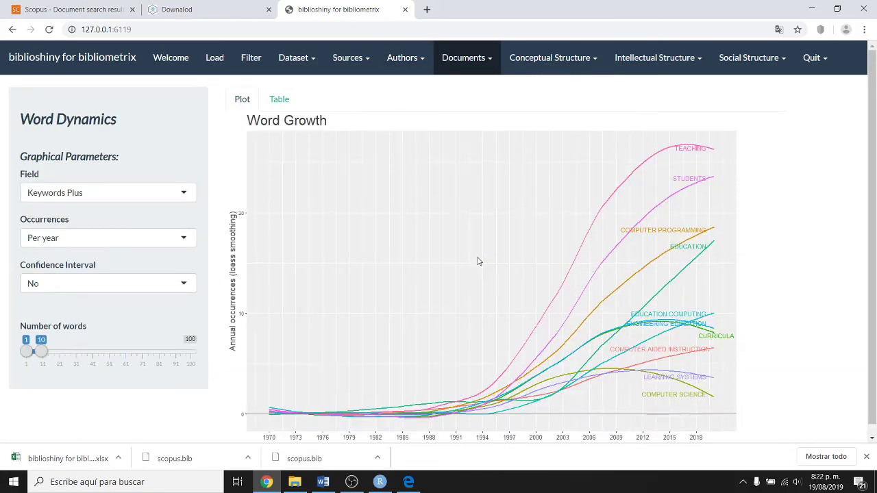
{"action": "left_click", "coordinate": [152, 197]}
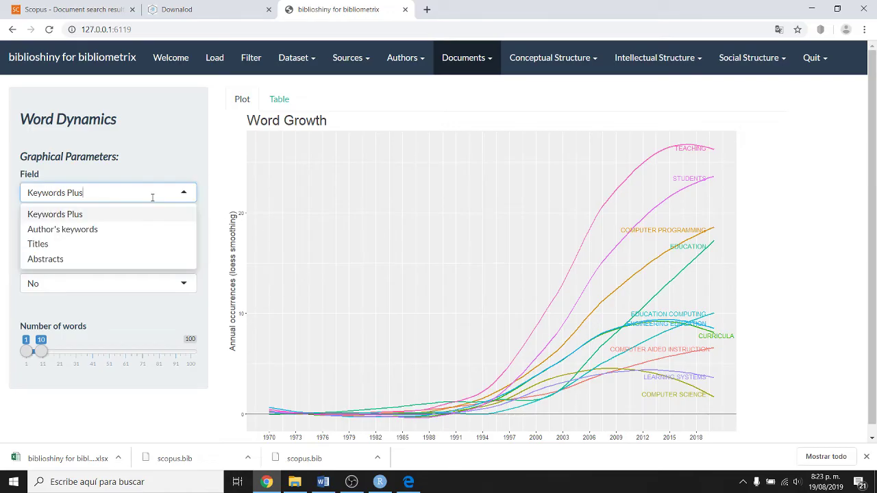
{"action": "left_click", "coordinate": [84, 232]}
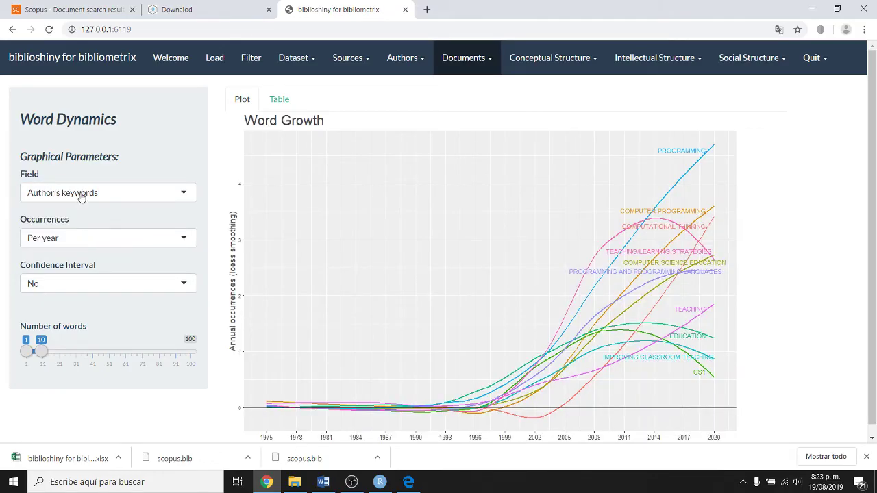
{"action": "left_click", "coordinate": [73, 238]}
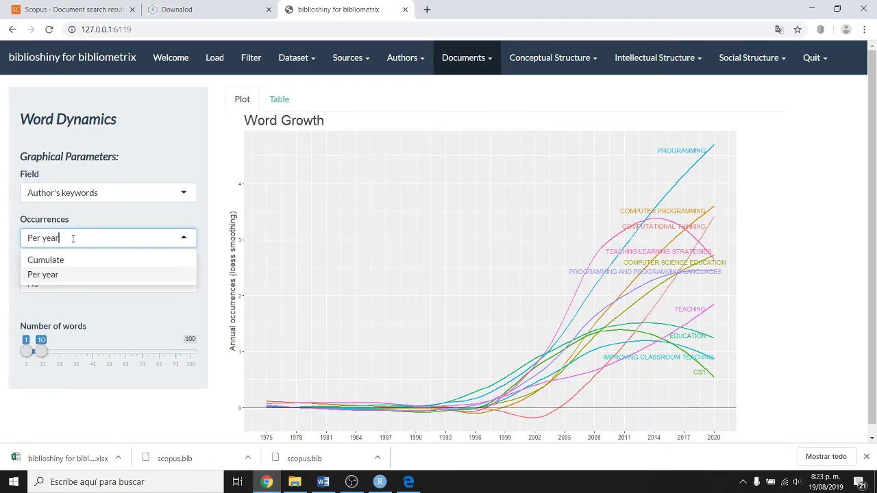
{"action": "left_click", "coordinate": [46, 264]}
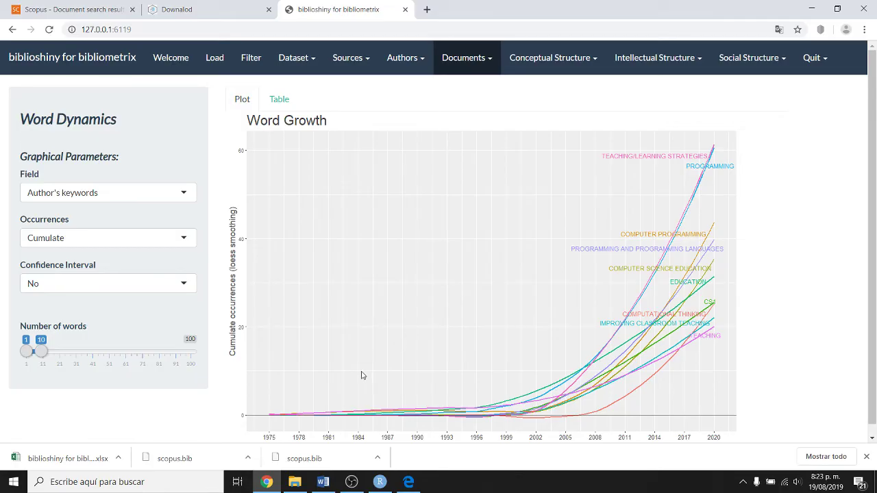
Step: Switch to the Word document "Formato IEEE con instrucciones" and examine the editable university name in the page header and the article title
{"action": "left_click", "coordinate": [323, 482]}
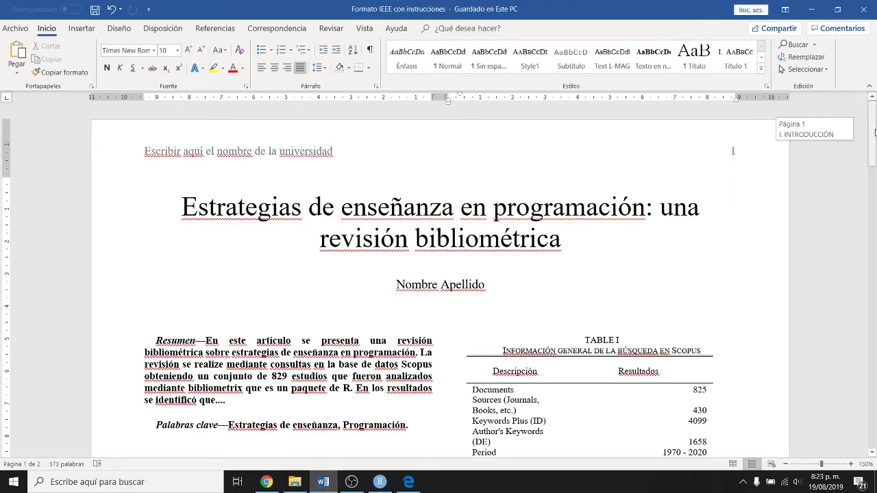
{"action": "scroll", "coordinate": [875, 135], "scroll_direction": "down", "scroll_amount": 3}
{"action": "scroll", "coordinate": [874, 134], "scroll_direction": "up", "scroll_amount": 3}
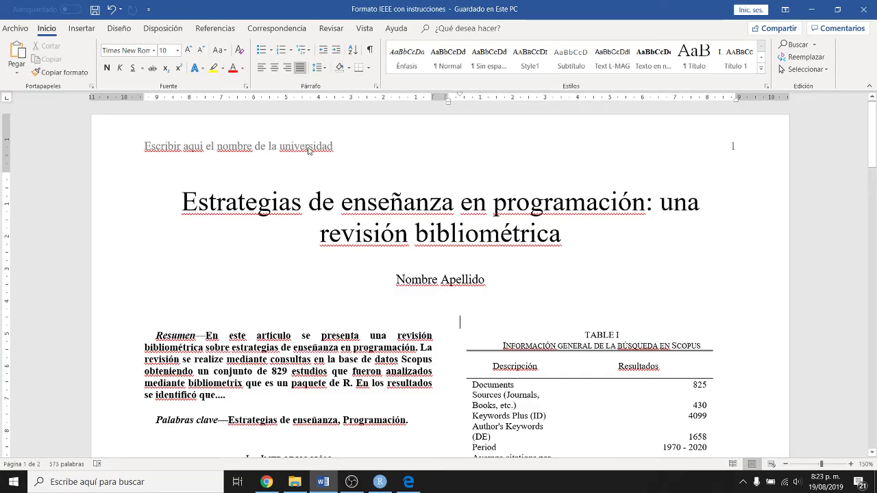
{"action": "double_click", "coordinate": [275, 151]}
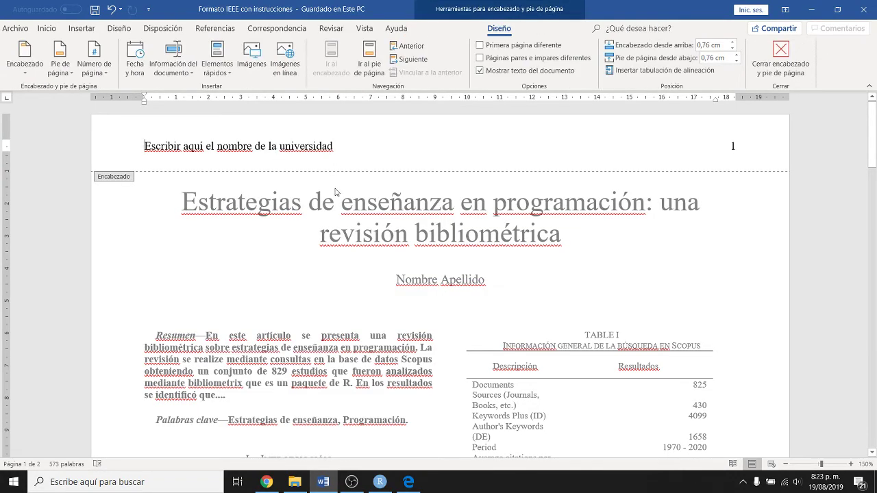
{"action": "left_click", "coordinate": [333, 149]}
{"action": "double_click", "coordinate": [259, 264]}
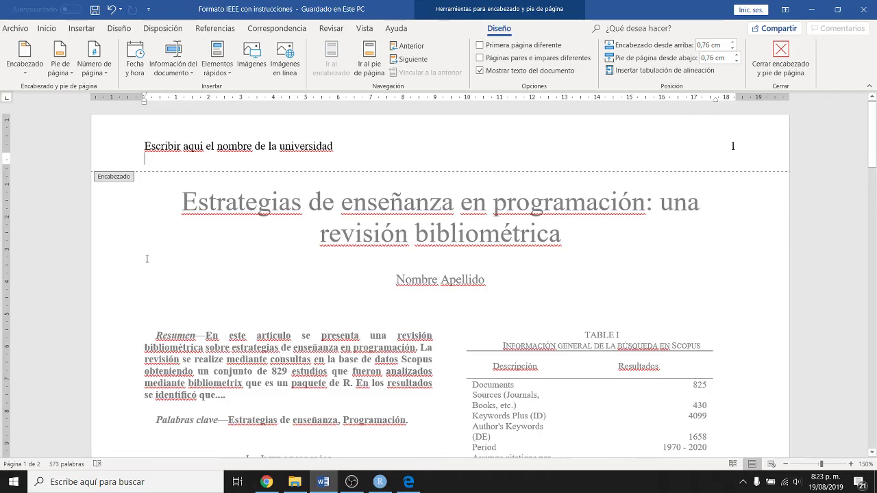
{"action": "double_click", "coordinate": [685, 227]}
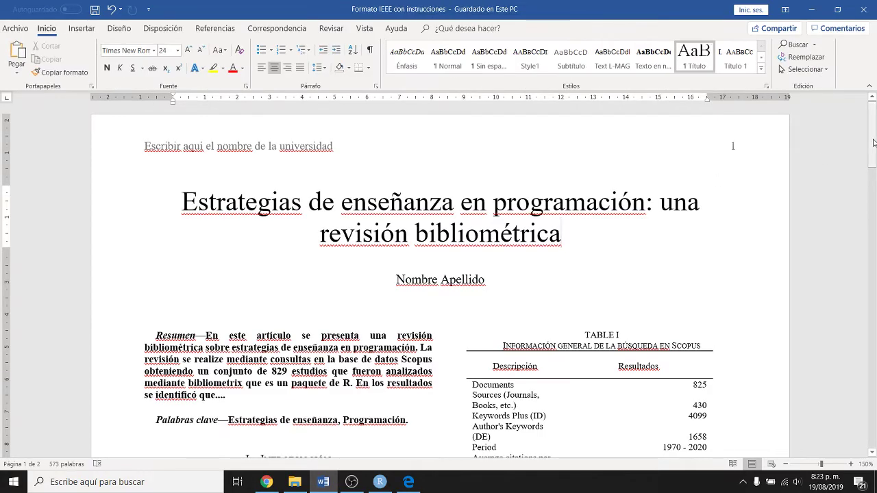
{"action": "left_click_drag", "start_coordinate": [872, 143], "coordinate": [872, 145]}
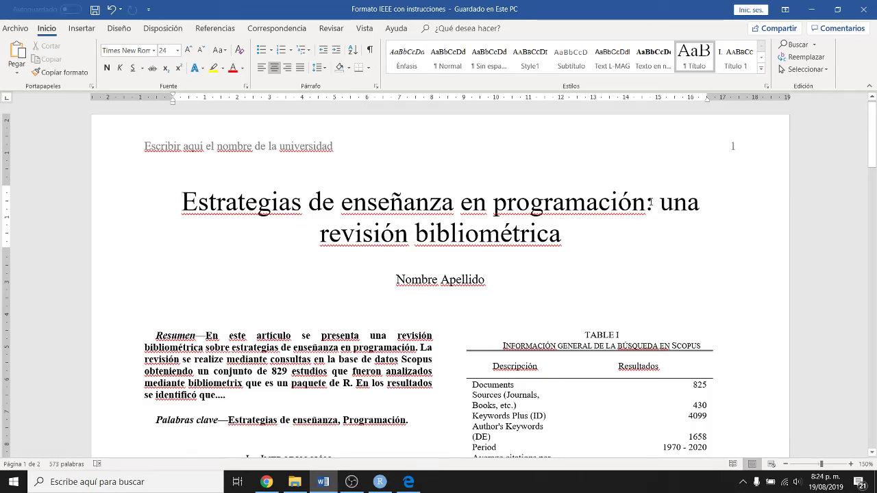
{"action": "left_click_drag", "start_coordinate": [874, 135], "coordinate": [874, 163]}
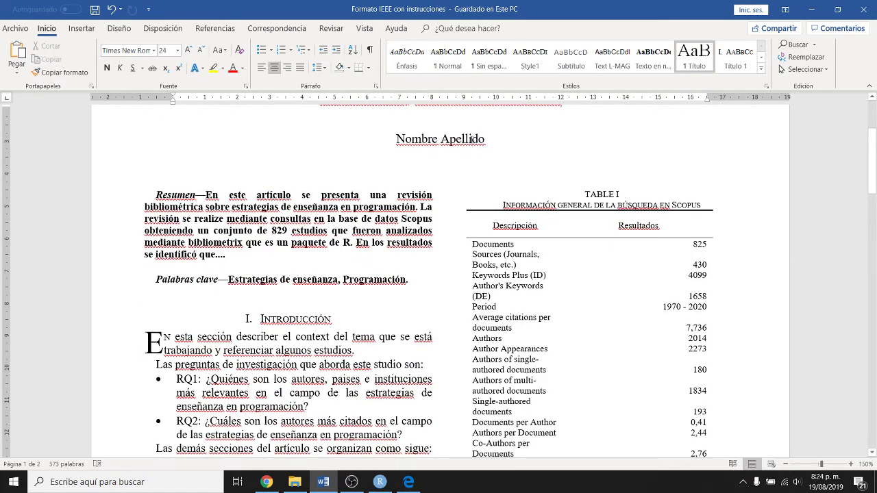
Step: Add a second "Nombre Apellido" placeholder, separated by a comma, to the author line below the title
{"action": "left_click", "coordinate": [450, 141]}
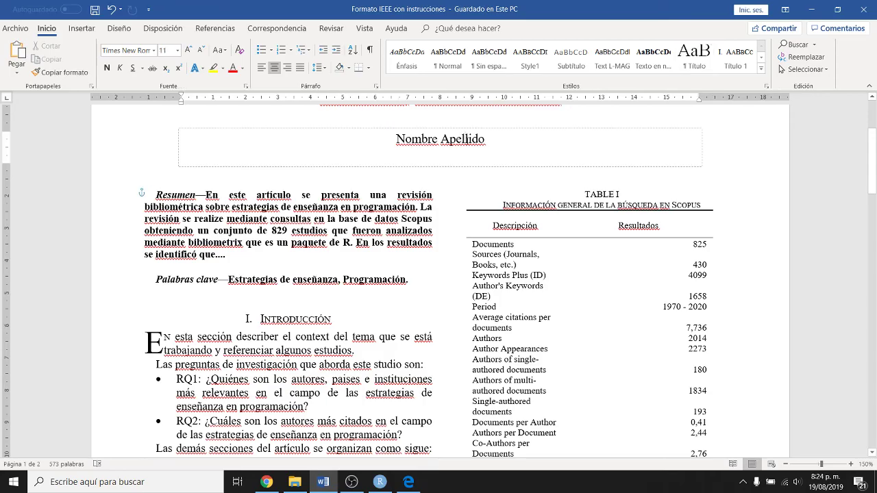
{"action": "double_click", "coordinate": [450, 142]}
{"action": "left_click", "coordinate": [488, 141]}
{"action": "type", "text": ", No"}
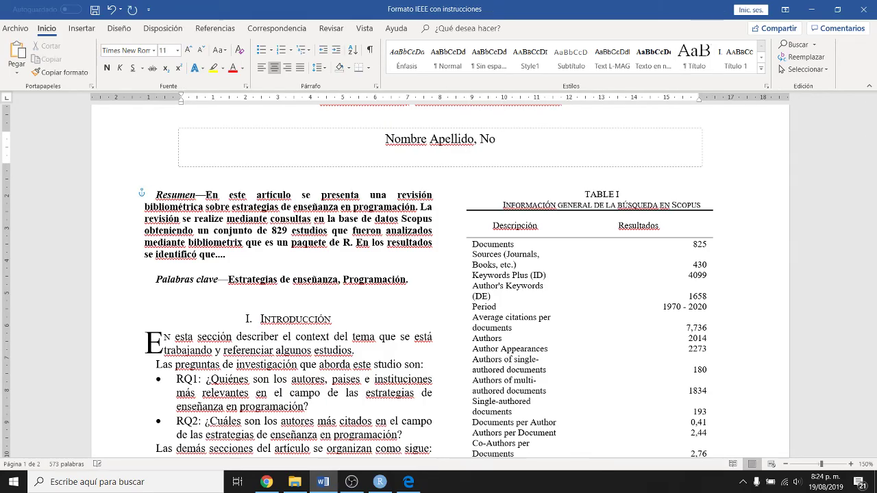
{"action": "type", "text": "mbre Ap"}
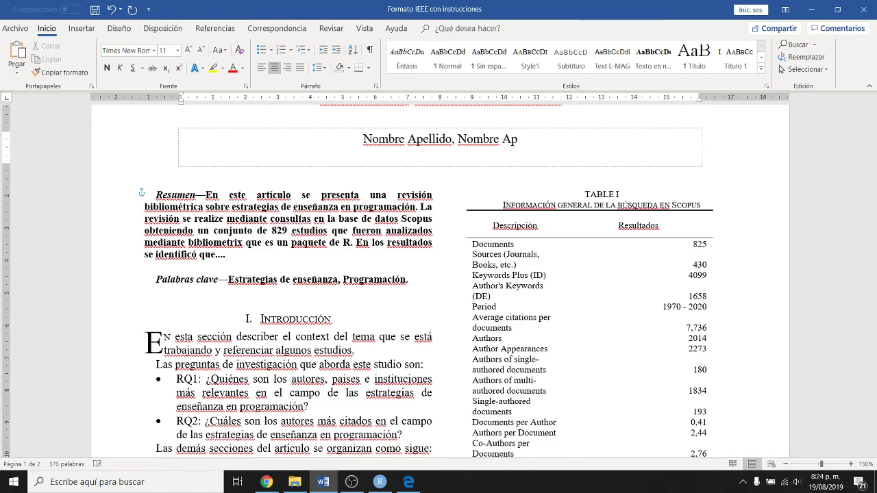
{"action": "type", "text": "ellido"}
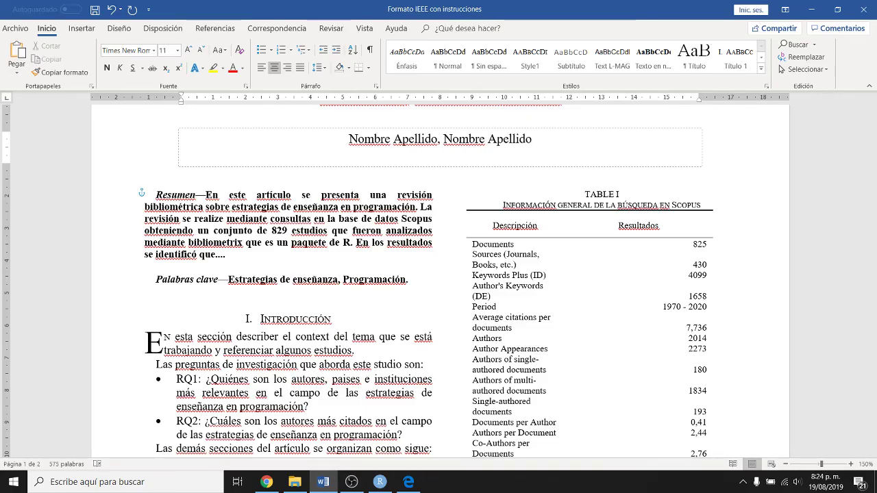
Step: Delete the second author placeholder and its comma from the author line
{"action": "key", "text": "BackSpace"}
{"action": "key", "text": "BackSpace"}
{"action": "key", "text": "BackSpace"}
{"action": "key", "text": "BackSpace"}
{"action": "key", "text": "BackSpace"}
{"action": "key", "text": "BackSpace"}
{"action": "key", "text": "BackSpace"}
{"action": "key", "text": "BackSpace"}
{"action": "key", "text": "BackSpace"}
{"action": "key", "text": "BackSpace"}
{"action": "key", "text": "BackSpace"}
{"action": "key", "text": "BackSpace"}
{"action": "key", "text": "BackSpace"}
{"action": "key", "text": "BackSpace"}
{"action": "key", "text": "BackSpace"}
{"action": "key", "text": "BackSpace"}
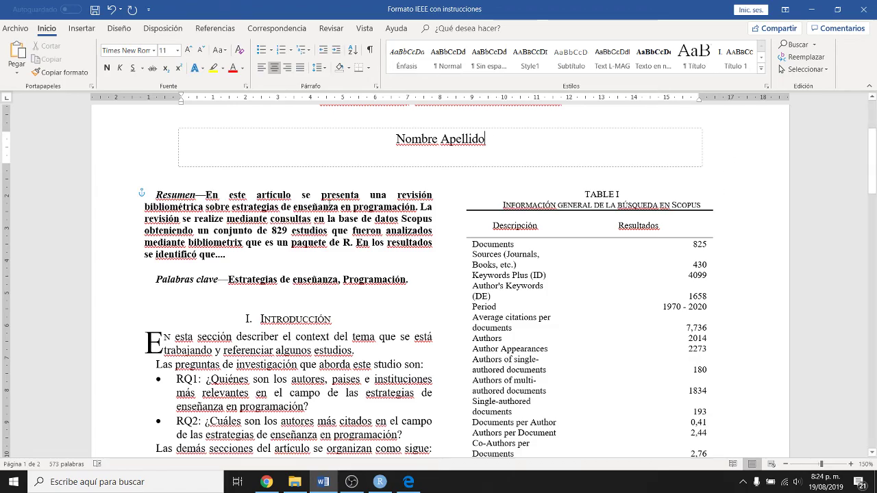
Step: Examine the abstract text under Resumen and the comma-separated keywords under Palabras clave
{"action": "left_click", "coordinate": [214, 205]}
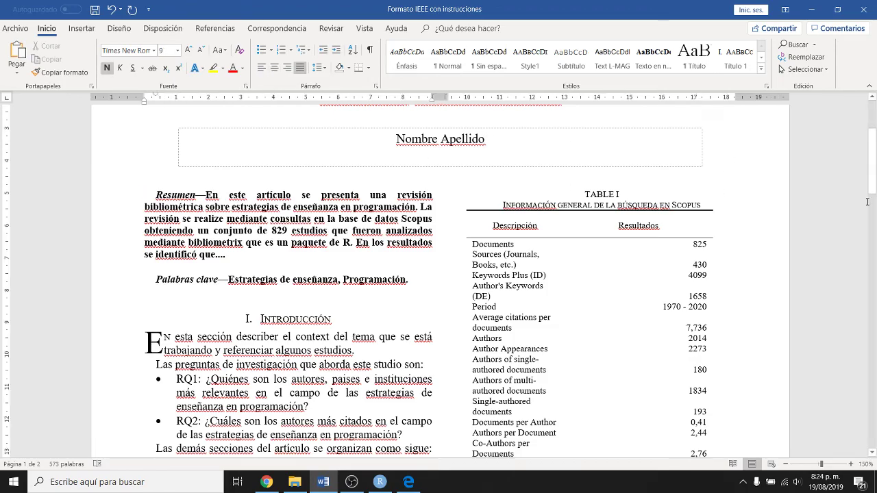
{"action": "mouse_move", "coordinate": [872, 173]}
{"action": "left_mouse_down"}
{"action": "mouse_move", "coordinate": [873, 165]}
{"action": "mouse_move", "coordinate": [875, 209]}
{"action": "mouse_move", "coordinate": [872, 180]}
{"action": "left_mouse_up"}
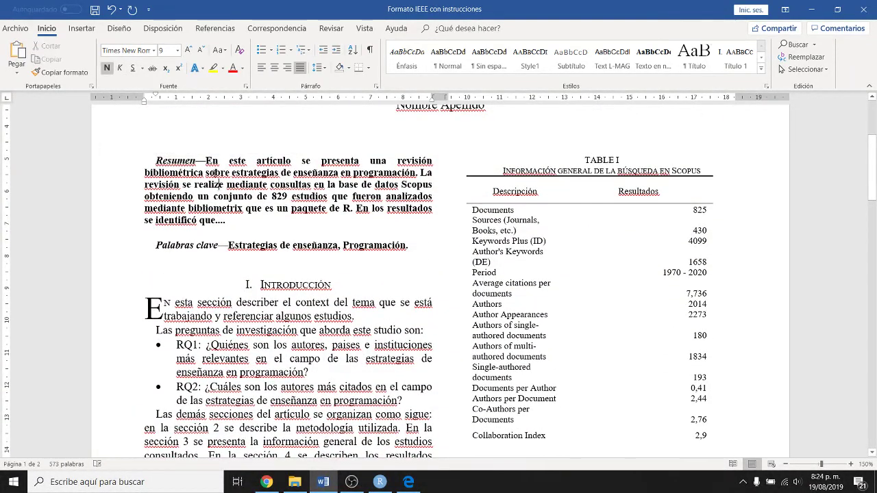
{"action": "left_click_drag", "start_coordinate": [205, 160], "coordinate": [216, 223]}
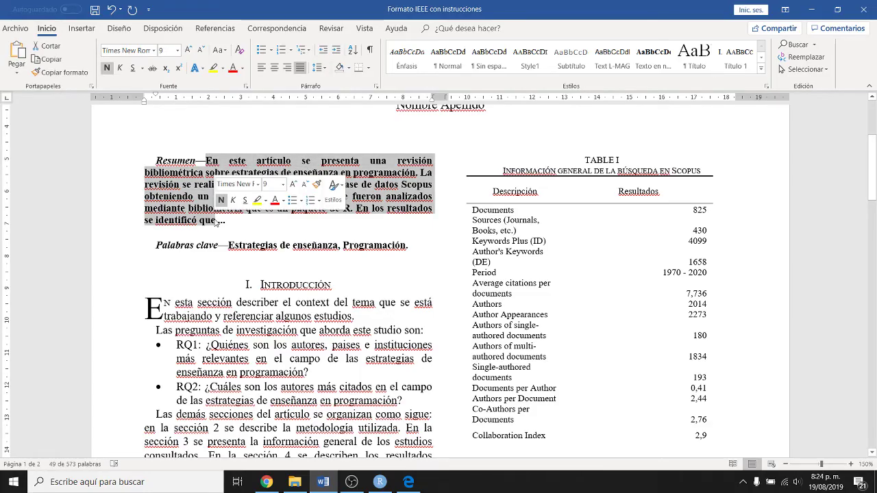
{"action": "key", "text": "ctrl+c"}
{"action": "key", "text": "Down"}
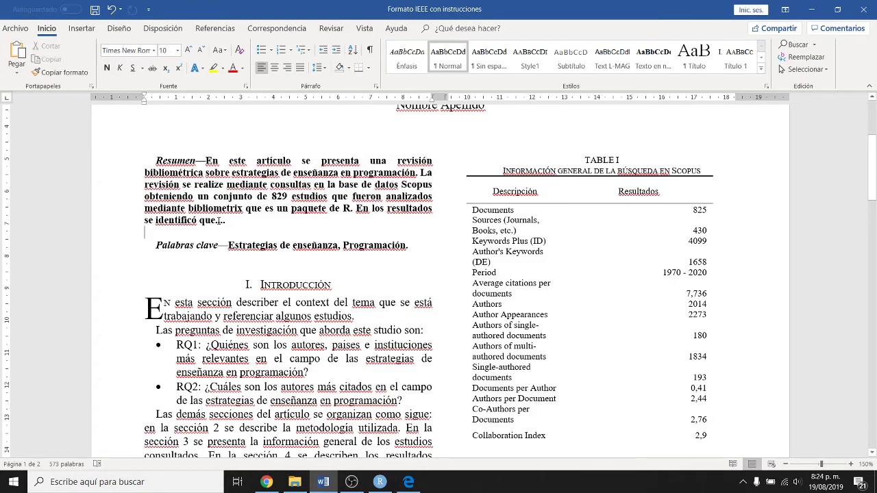
{"action": "left_click", "coordinate": [218, 221]}
{"action": "left_click_drag", "start_coordinate": [224, 222], "coordinate": [206, 163]}
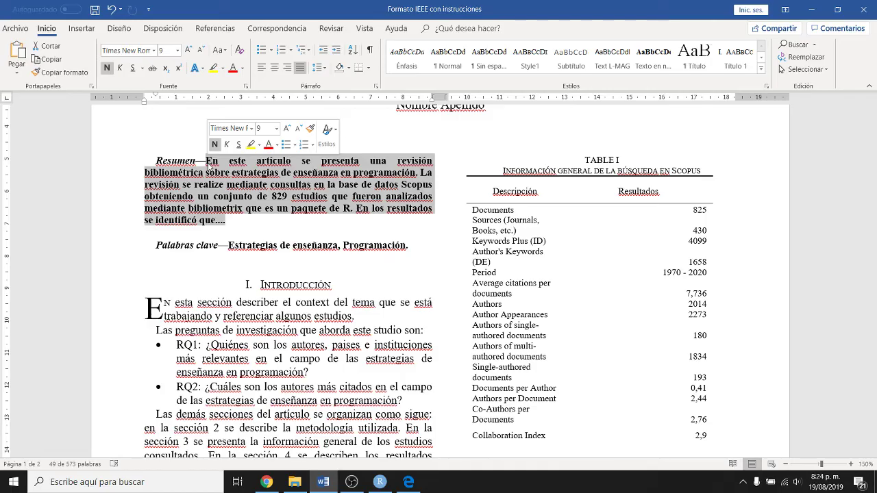
{"action": "left_click", "coordinate": [217, 247]}
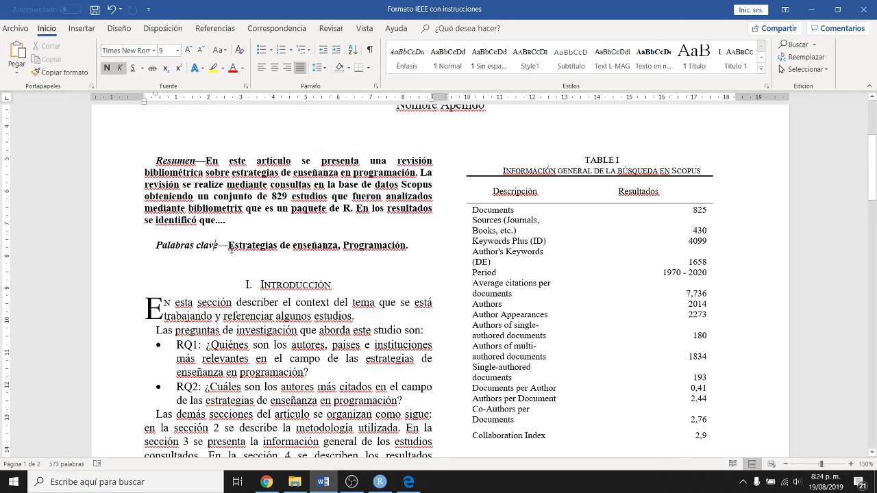
{"action": "left_click_drag", "start_coordinate": [228, 245], "coordinate": [338, 246]}
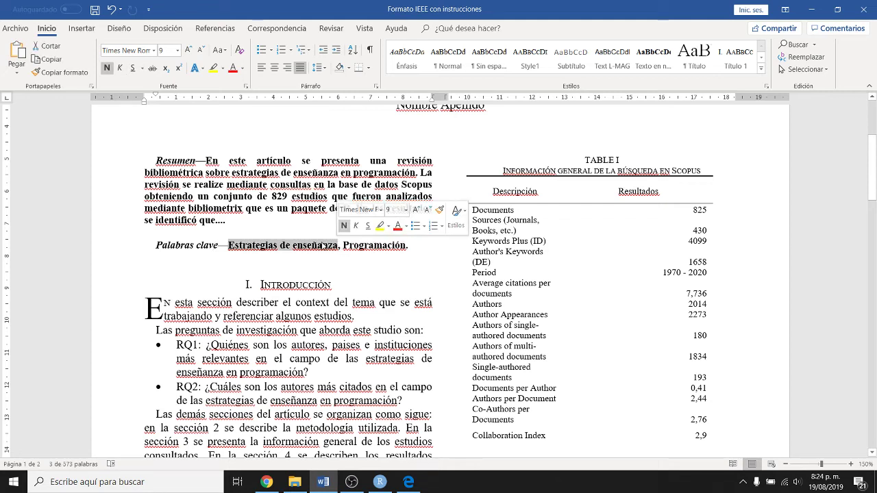
{"action": "left_click", "coordinate": [323, 245]}
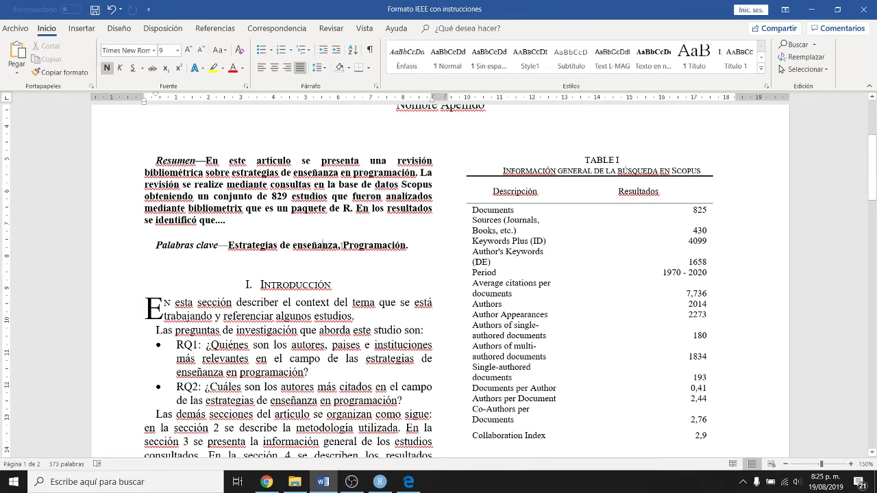
{"action": "double_click", "coordinate": [340, 245]}
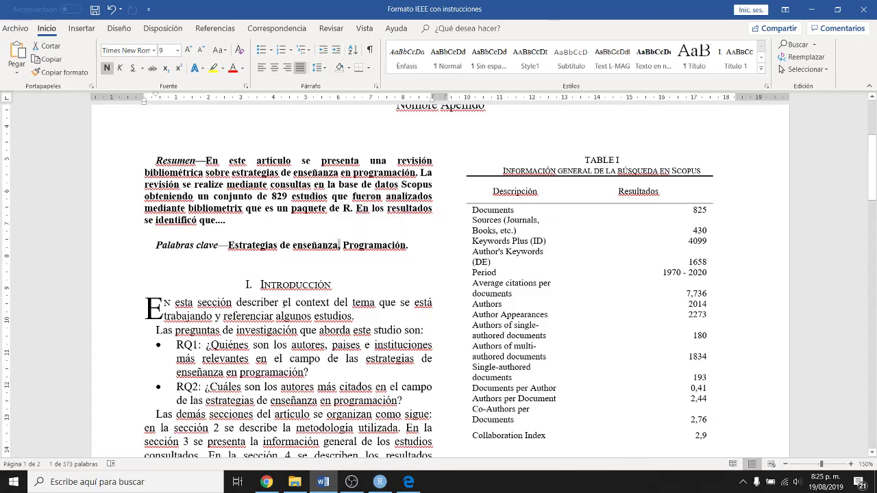
Step: Correct "context" to "contexto" in the first sentence of the Introducción section
{"action": "left_click", "coordinate": [279, 303]}
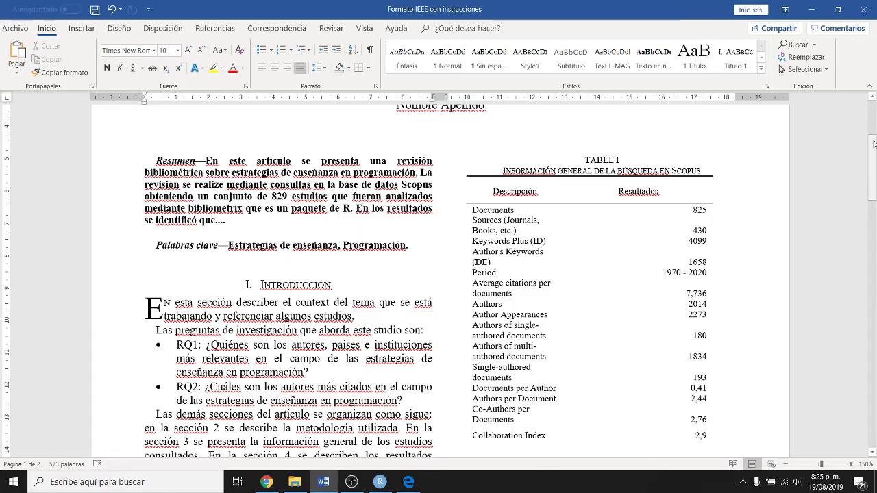
{"action": "left_click_drag", "start_coordinate": [874, 147], "coordinate": [875, 168]}
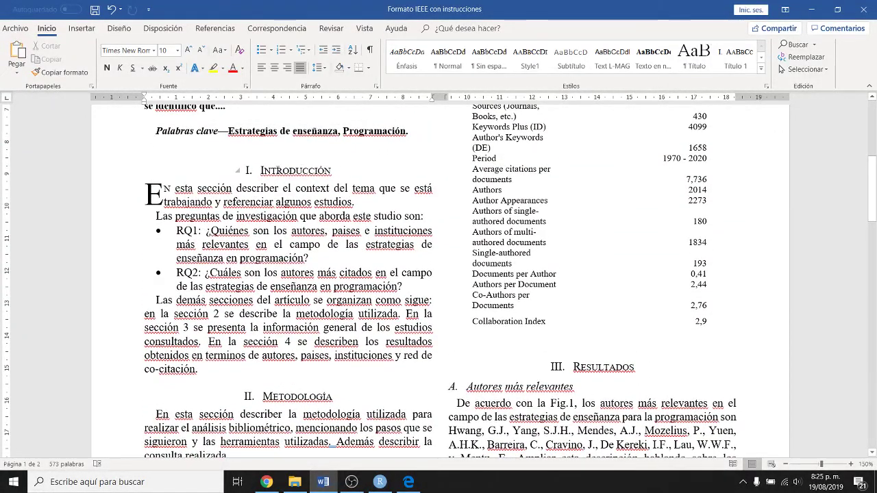
{"action": "double_click", "coordinate": [278, 172]}
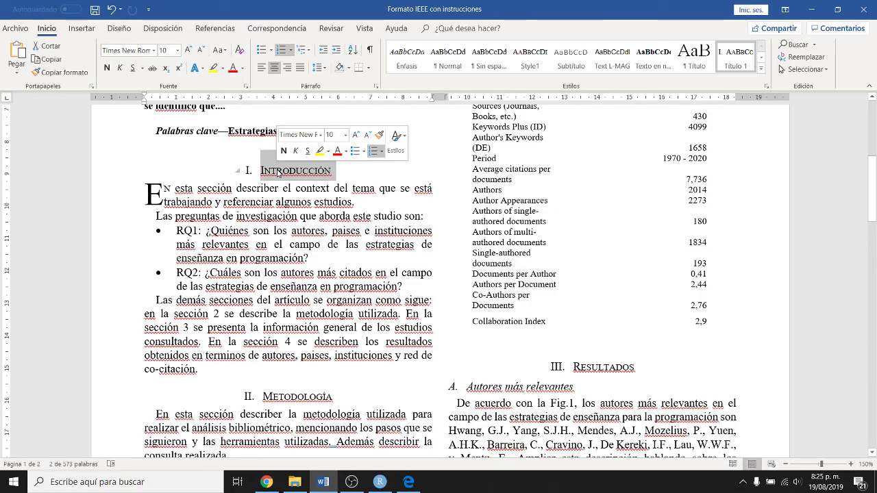
{"action": "left_click", "coordinate": [329, 187]}
{"action": "type", "text": "o"}
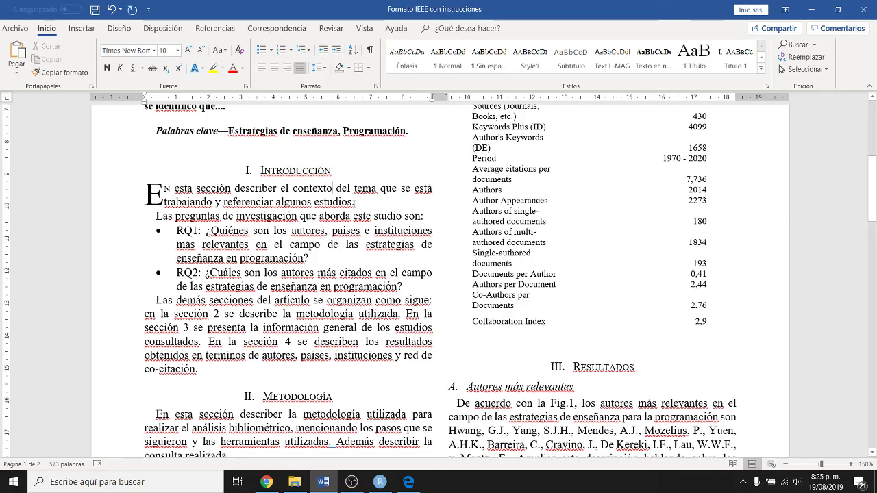
Step: Examine the Introducción's context description and its list of research questions, starting with RQ1
{"action": "left_click_drag", "start_coordinate": [354, 202], "coordinate": [280, 188]}
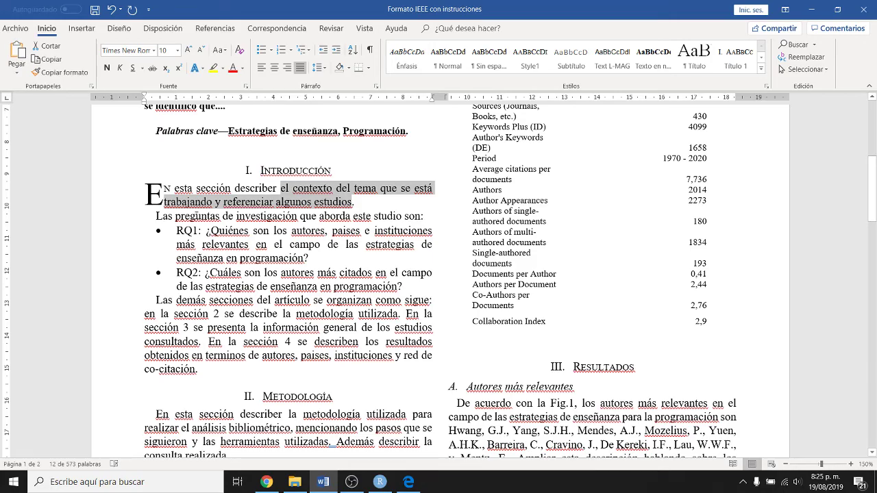
{"action": "left_click", "coordinate": [196, 215]}
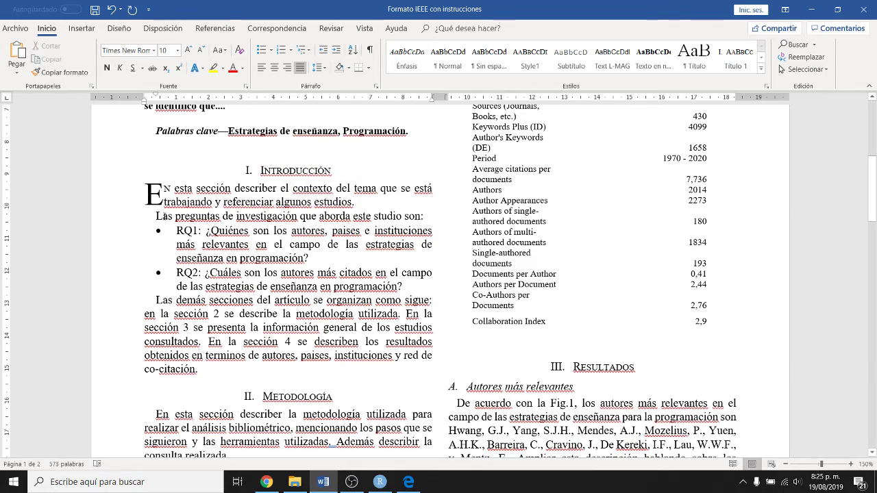
{"action": "left_click_drag", "start_coordinate": [164, 216], "coordinate": [405, 287]}
{"action": "left_click", "coordinate": [405, 289]}
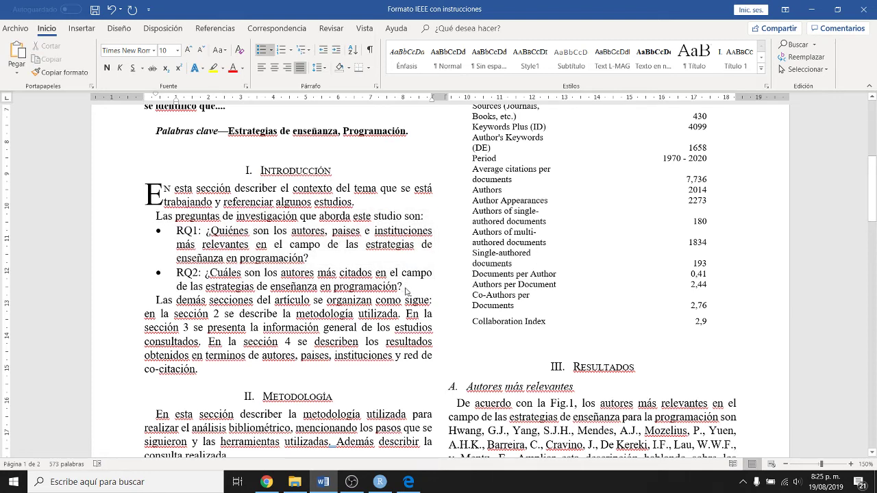
{"action": "left_click_drag", "start_coordinate": [198, 230], "coordinate": [178, 236]}
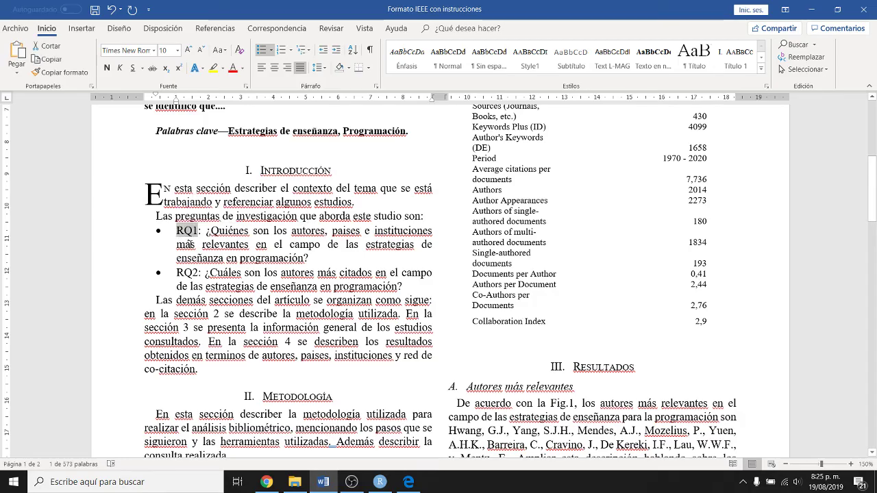
Step: Examine the Introducción's closing paragraph on how the article's sections are organised, along with the section's full text
{"action": "left_click", "coordinate": [178, 234]}
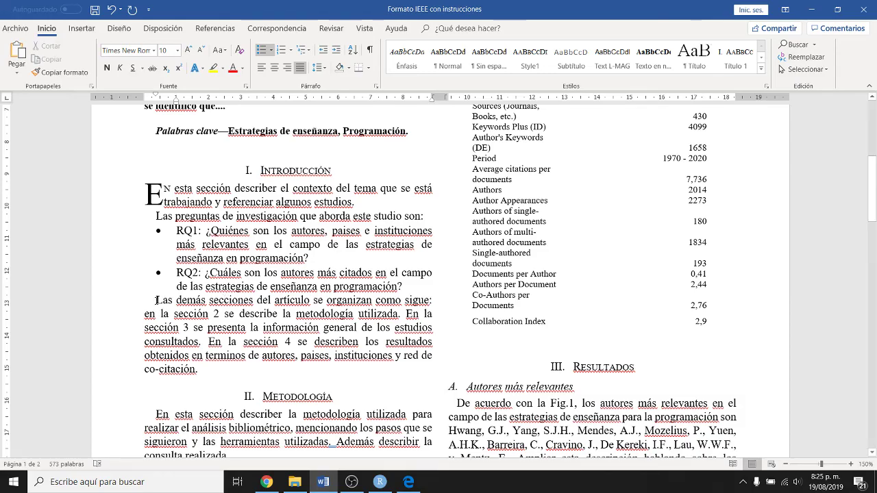
{"action": "left_click_drag", "start_coordinate": [157, 300], "coordinate": [197, 370]}
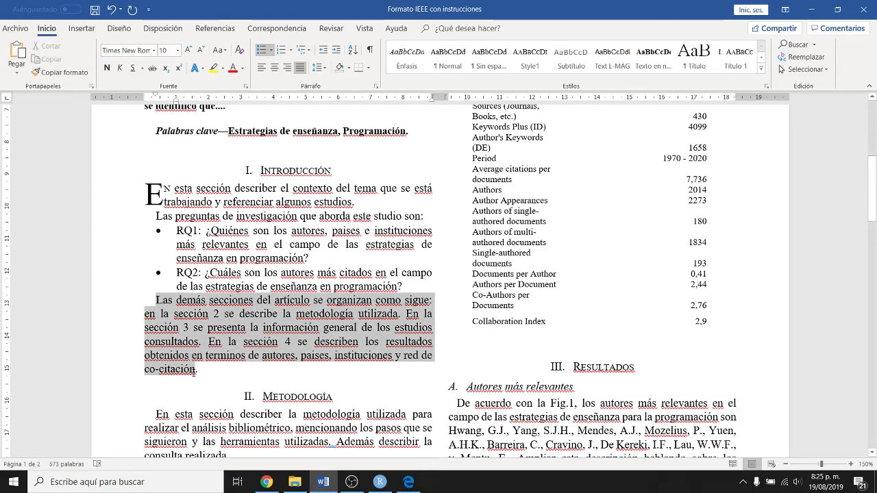
{"action": "left_click", "coordinate": [168, 327]}
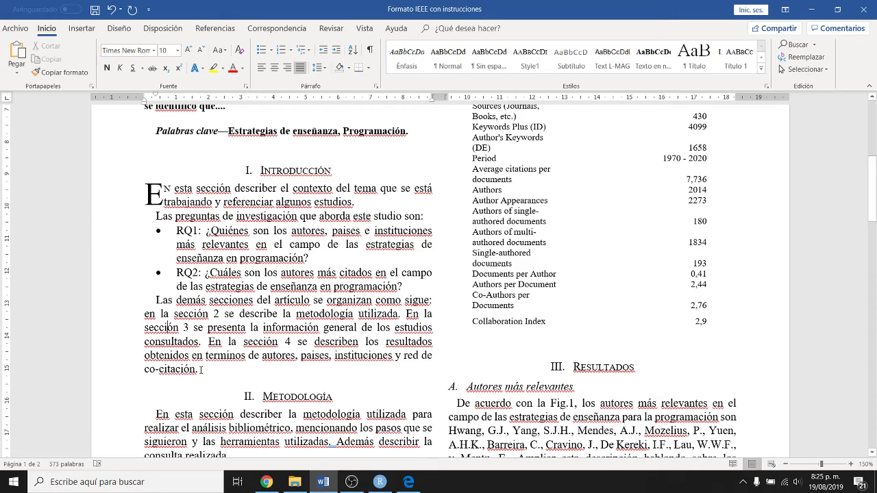
{"action": "left_click_drag", "start_coordinate": [201, 370], "coordinate": [144, 190]}
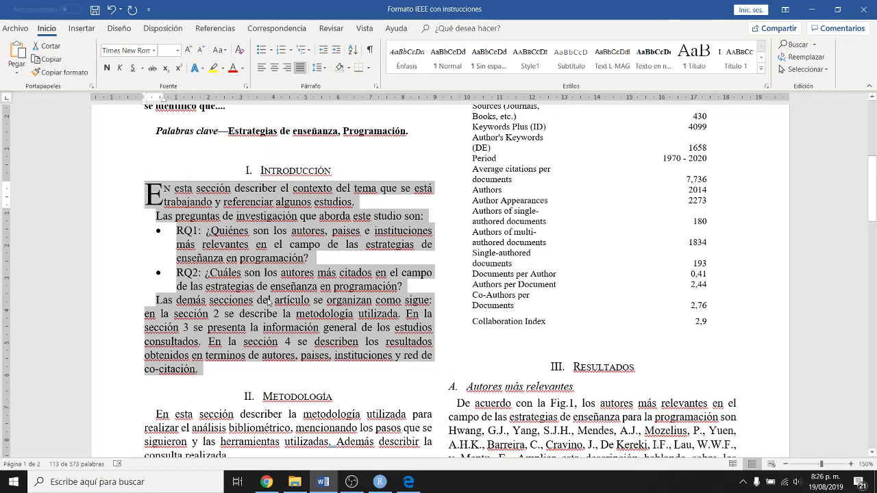
Step: Examine the Metodología section, covering its description of steps and tools and the Scopus query text
{"action": "left_click_drag", "start_coordinate": [874, 199], "coordinate": [875, 217]}
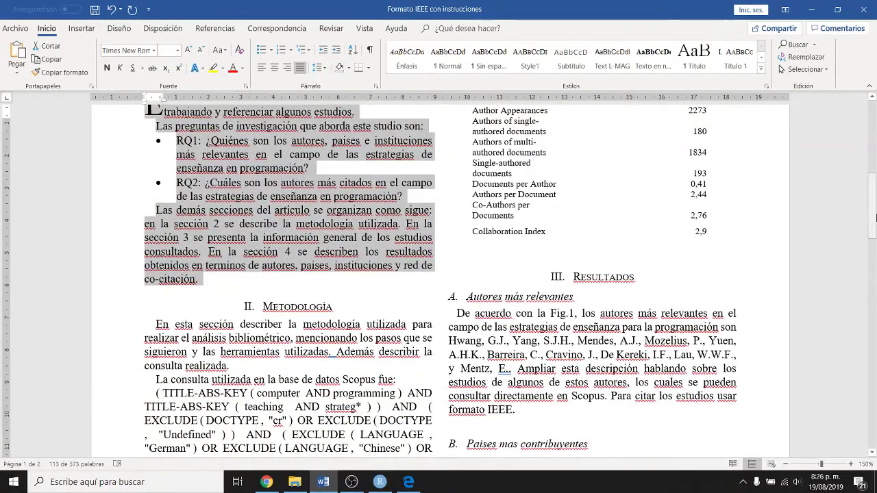
{"action": "left_click_drag", "start_coordinate": [875, 217], "coordinate": [875, 244]}
{"action": "double_click", "coordinate": [299, 166]}
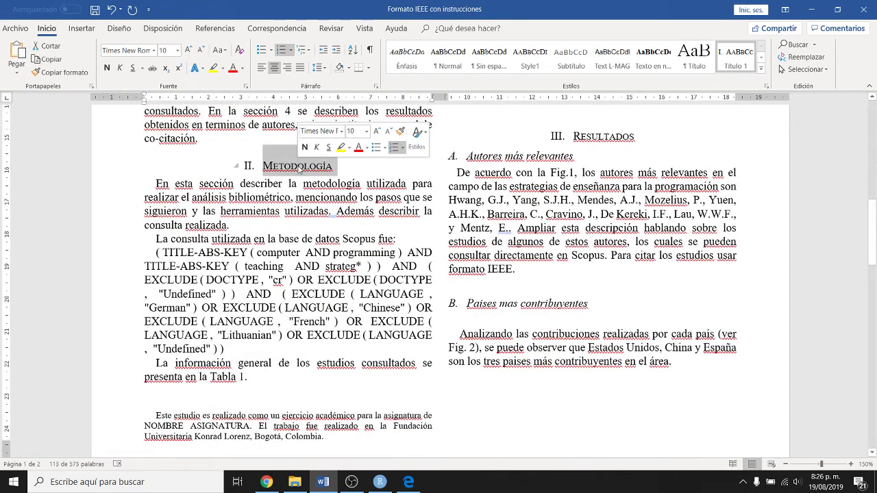
{"action": "left_click", "coordinate": [298, 166]}
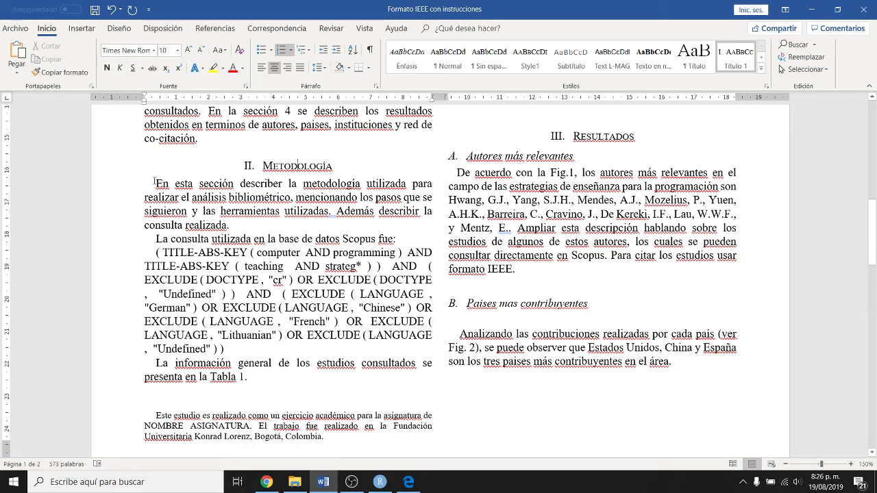
{"action": "left_click_drag", "start_coordinate": [157, 184], "coordinate": [241, 228]}
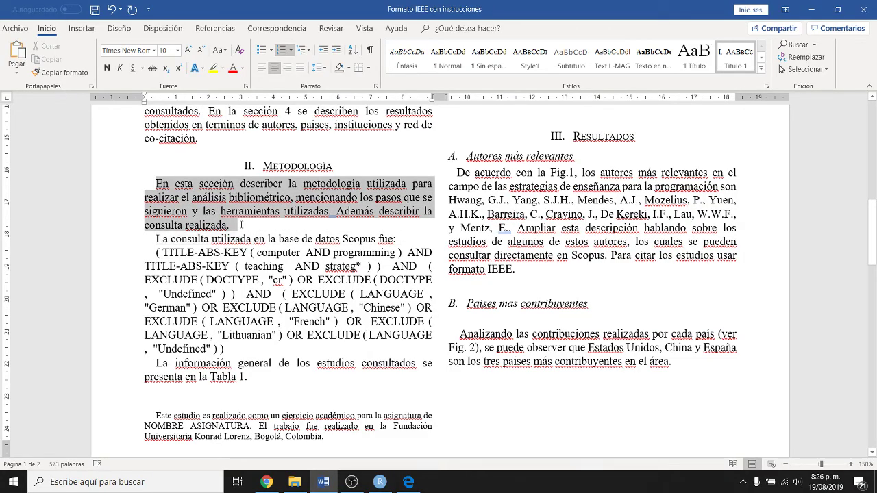
{"action": "left_click", "coordinate": [241, 226]}
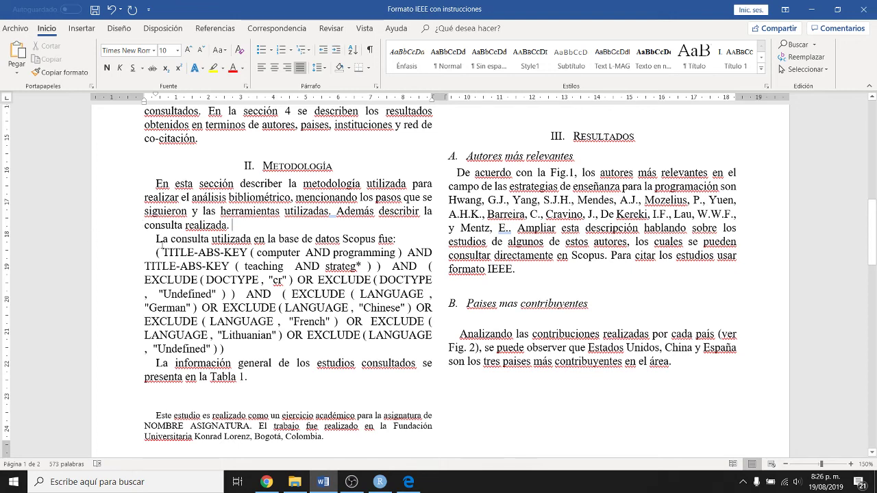
{"action": "left_click_drag", "start_coordinate": [156, 250], "coordinate": [245, 346]}
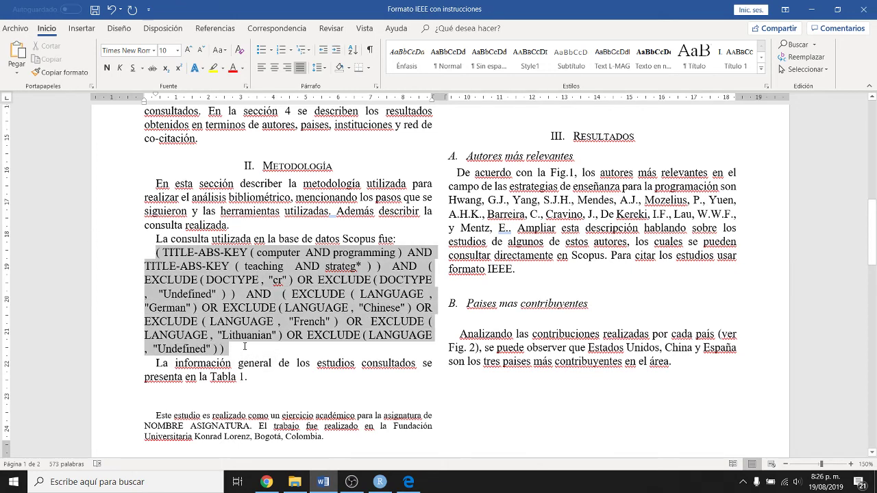
{"action": "left_click", "coordinate": [245, 346]}
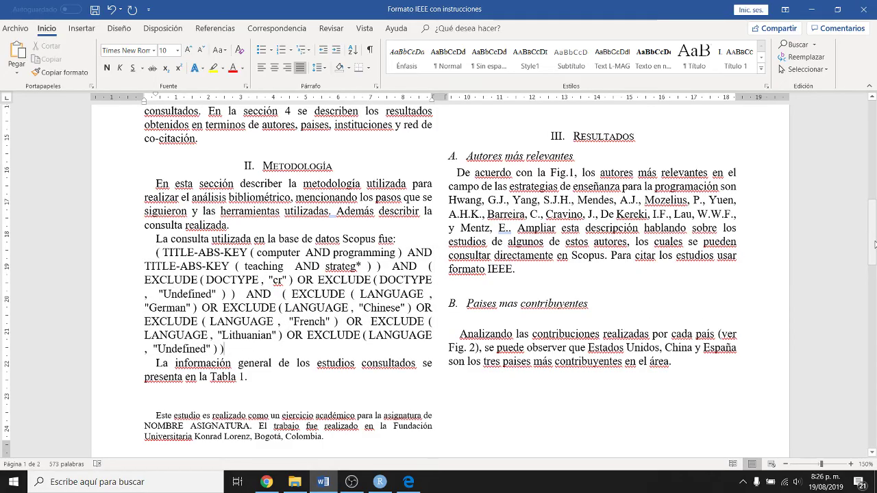
Step: Examine the sentence on the general information of the consulted studies and the Table I it refers to
{"action": "mouse_move", "coordinate": [874, 244]}
{"action": "left_mouse_down"}
{"action": "mouse_move", "coordinate": [875, 269]}
{"action": "mouse_move", "coordinate": [875, 249]}
{"action": "left_mouse_up"}
{"action": "left_click_drag", "start_coordinate": [245, 322], "coordinate": [361, 322]}
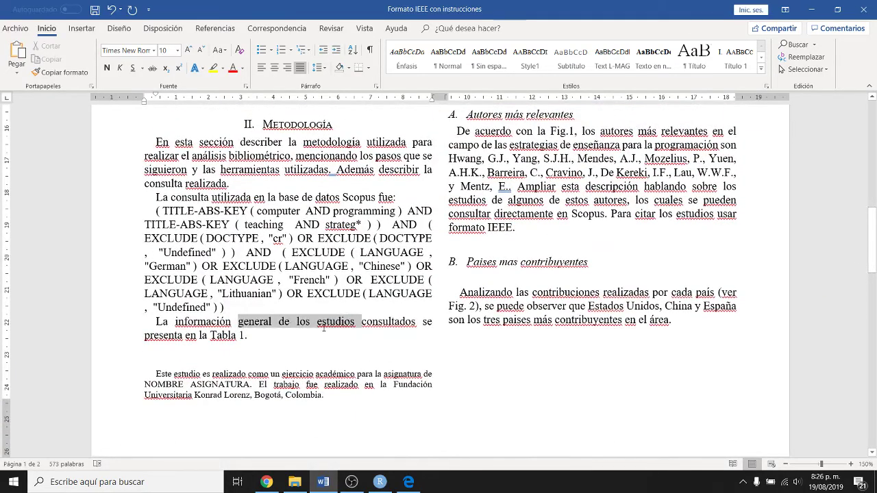
{"action": "left_click_drag", "start_coordinate": [875, 244], "coordinate": [875, 177]}
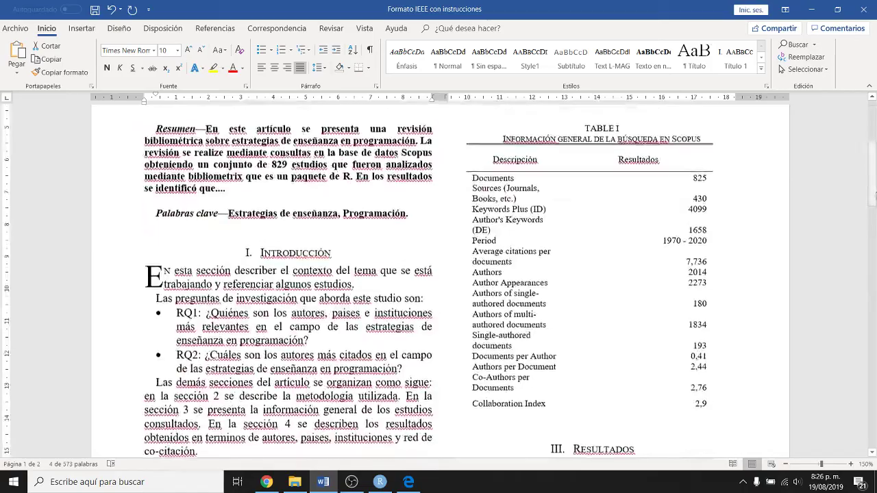
{"action": "left_click", "coordinate": [559, 192]}
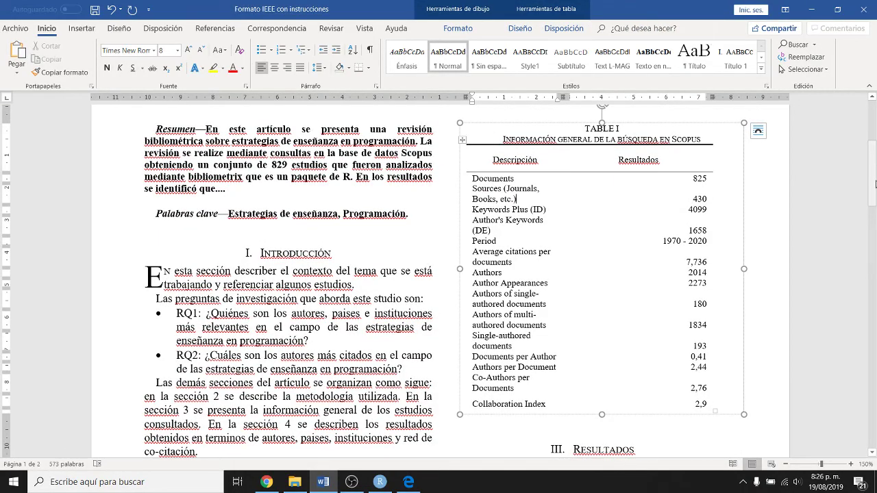
Step: Examine the Resultados heading, its Roman numbering and the lettered Autores más relevantes subheading
{"action": "left_click_drag", "start_coordinate": [875, 179], "coordinate": [875, 231]}
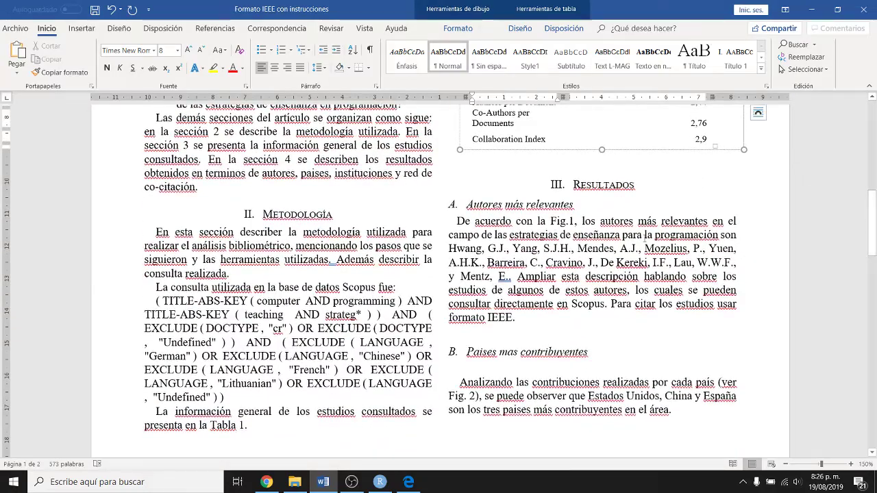
{"action": "double_click", "coordinate": [581, 183]}
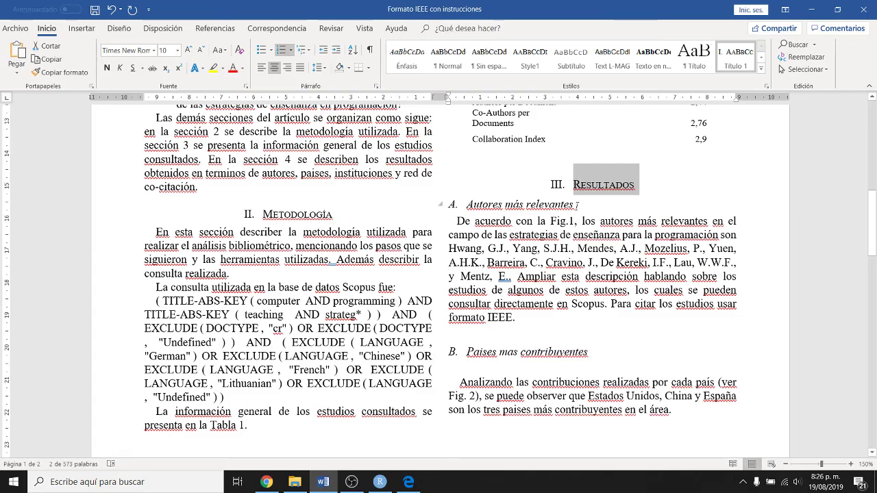
{"action": "left_click", "coordinate": [578, 205]}
{"action": "left_click_drag", "start_coordinate": [579, 205], "coordinate": [479, 213]}
{"action": "left_click", "coordinate": [516, 234]}
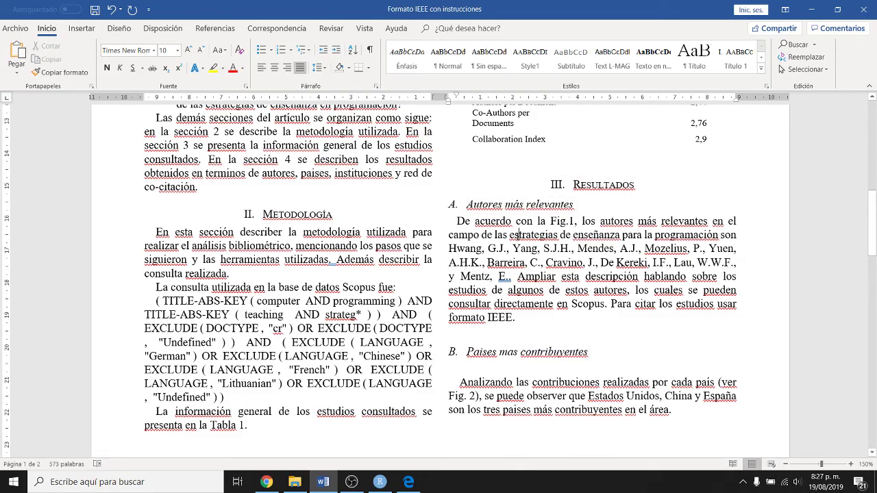
{"action": "left_click_drag", "start_coordinate": [573, 185], "coordinate": [639, 186]}
{"action": "left_click", "coordinate": [568, 187]}
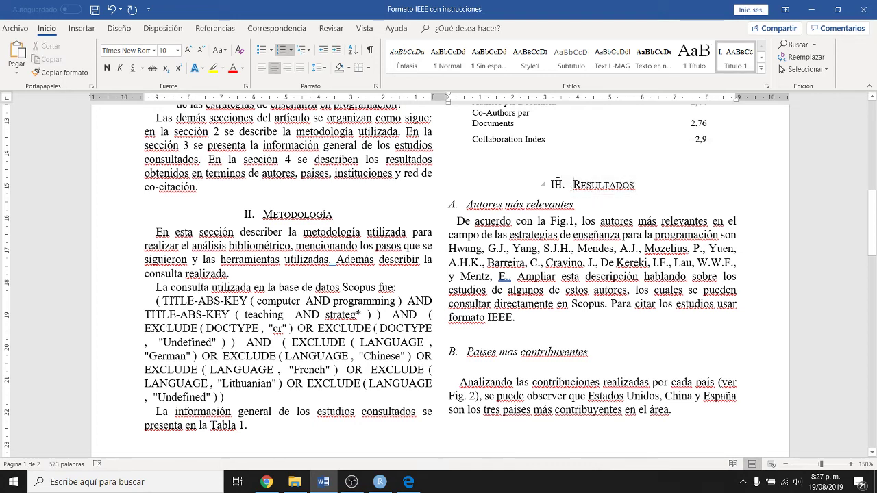
{"action": "left_click", "coordinate": [556, 185]}
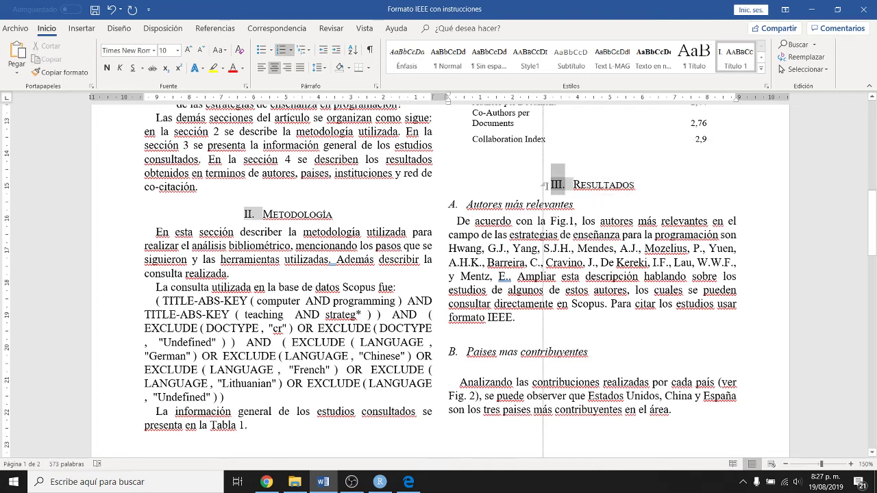
{"action": "left_click", "coordinate": [496, 225]}
{"action": "left_click", "coordinate": [461, 204]}
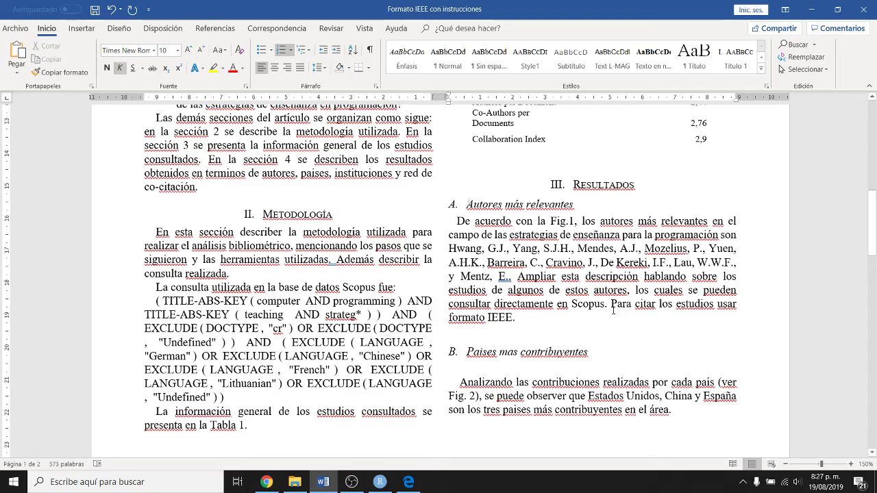
Step: Examine the reference to Fig.1 and the author description under Autores más relevantes in Resultados
{"action": "double_click", "coordinate": [600, 184]}
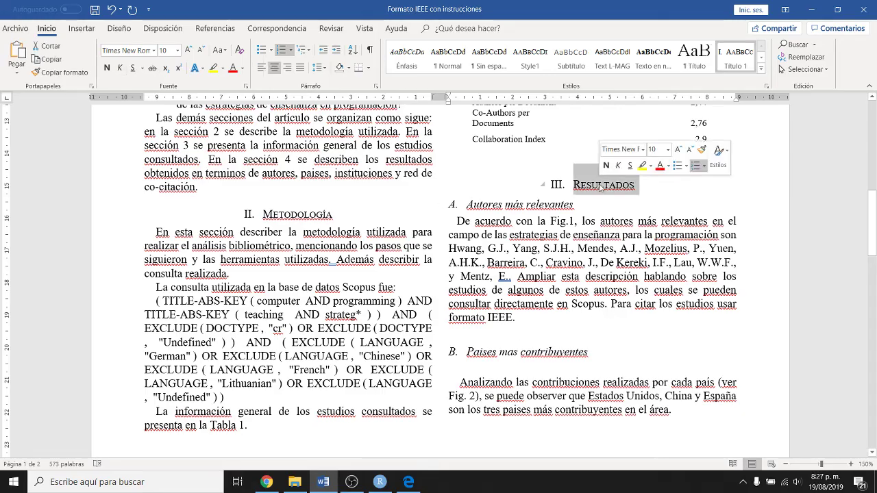
{"action": "left_click", "coordinate": [505, 205]}
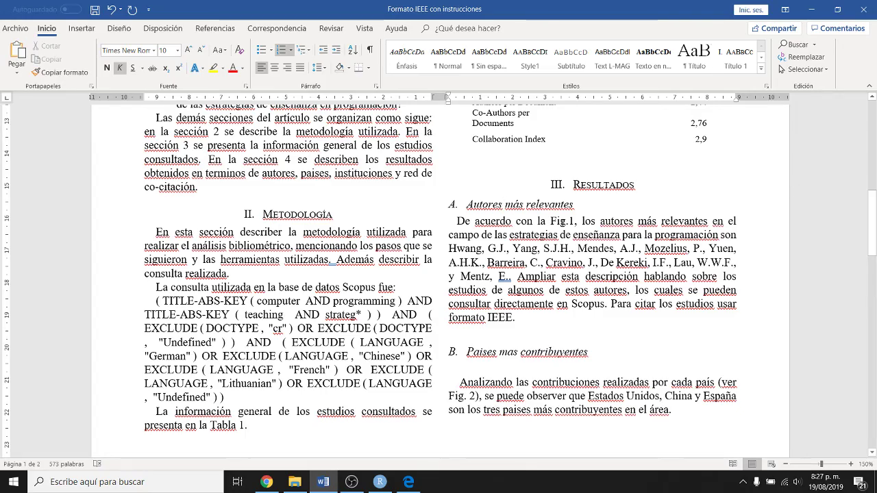
{"action": "left_click", "coordinate": [574, 220]}
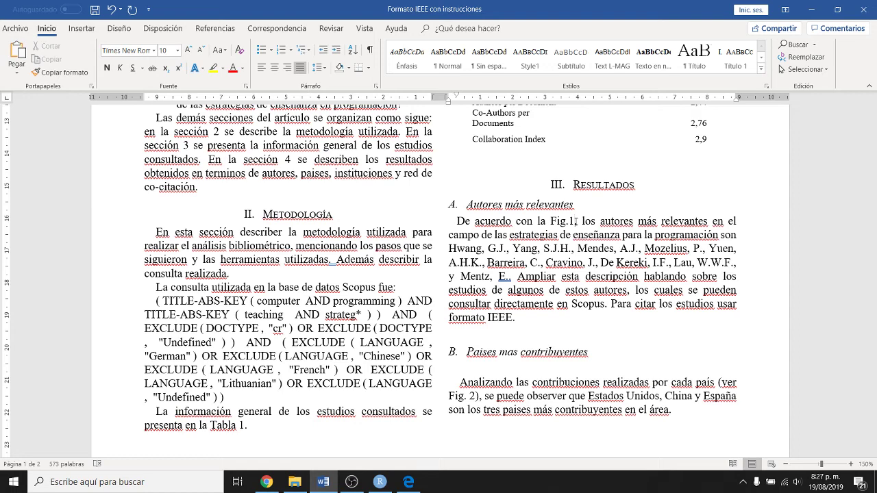
{"action": "type", "text": ","}
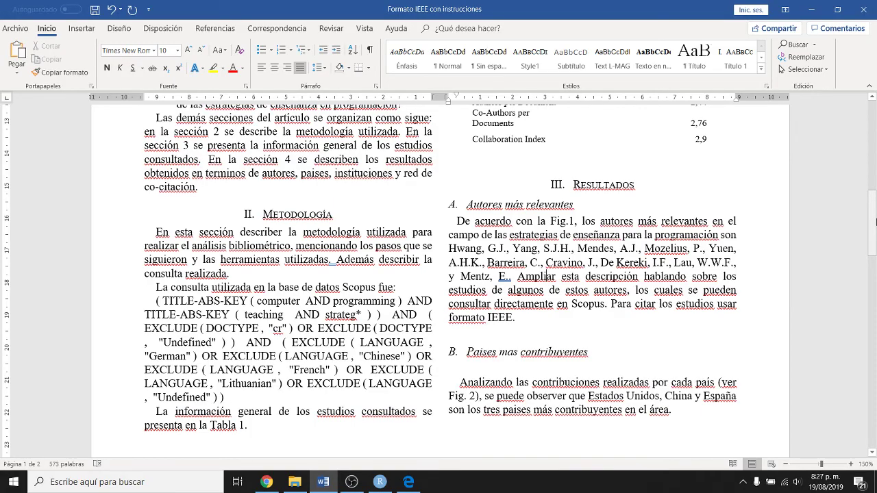
Step: Colour the instruction text from "Ampliar esta descripción" to "formato IEEE." red under Autores más relevantes
{"action": "mouse_move", "coordinate": [873, 226]}
{"action": "left_mouse_down"}
{"action": "mouse_move", "coordinate": [875, 295]}
{"action": "mouse_move", "coordinate": [861, 215]}
{"action": "left_mouse_up"}
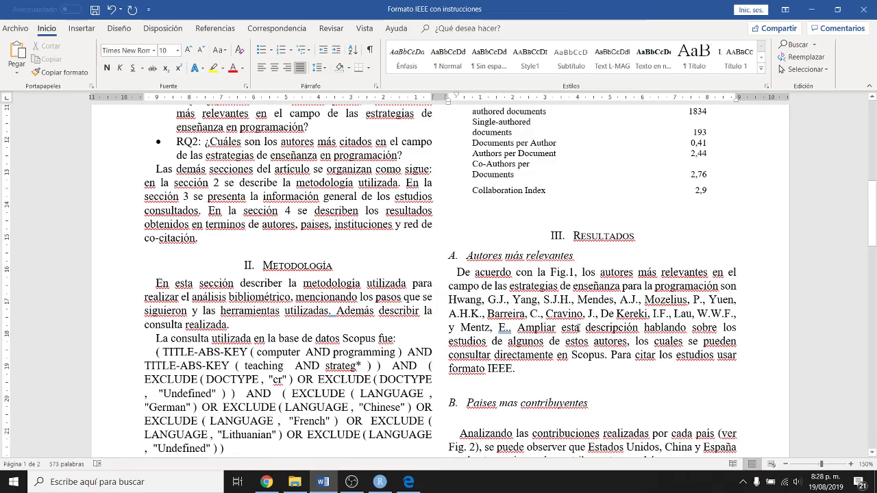
{"action": "left_click_drag", "start_coordinate": [518, 326], "coordinate": [515, 371]}
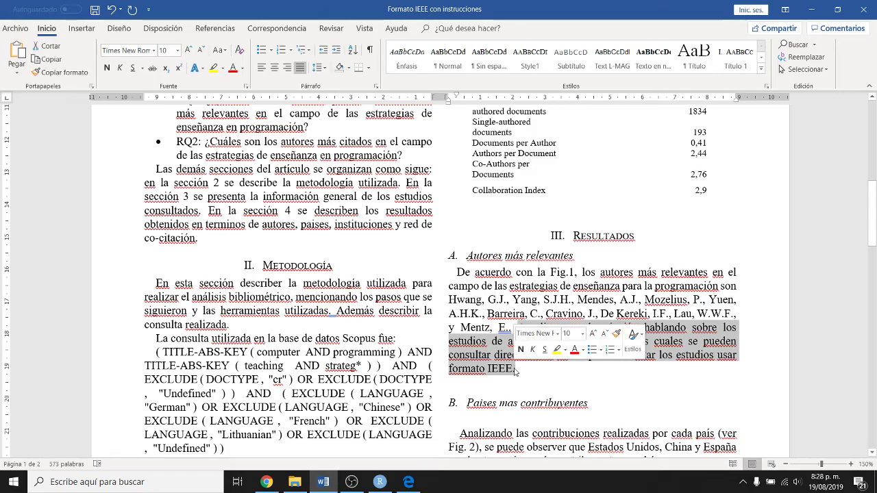
{"action": "left_click", "coordinate": [574, 350]}
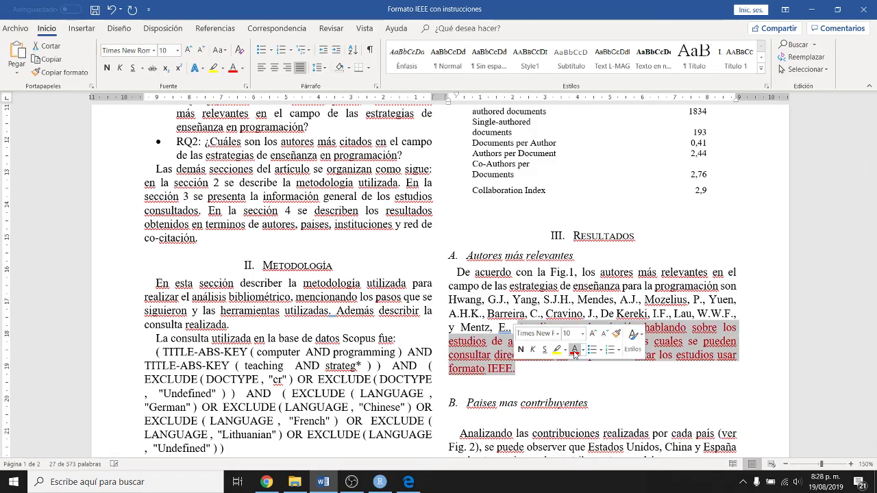
{"action": "left_click", "coordinate": [527, 378]}
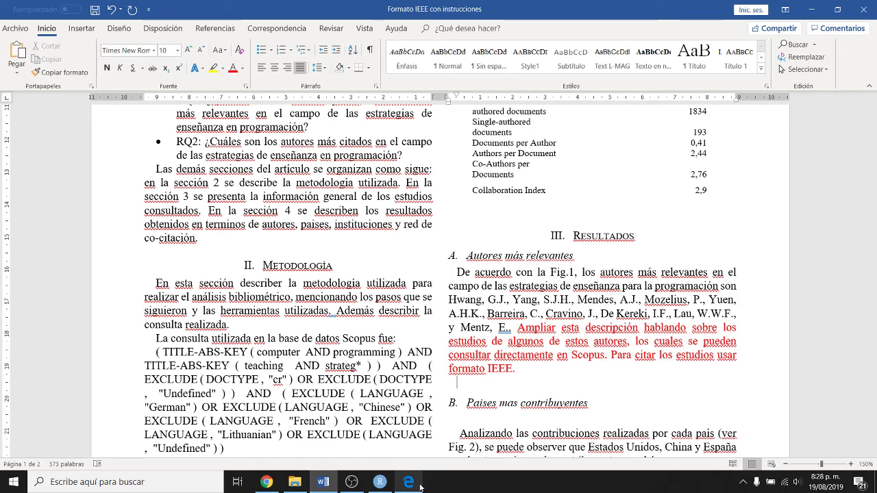
Step: Switch to biblioshiny in Chrome, show the Most Relevant Authors table and select its first-ranked author
{"action": "left_click", "coordinate": [267, 483]}
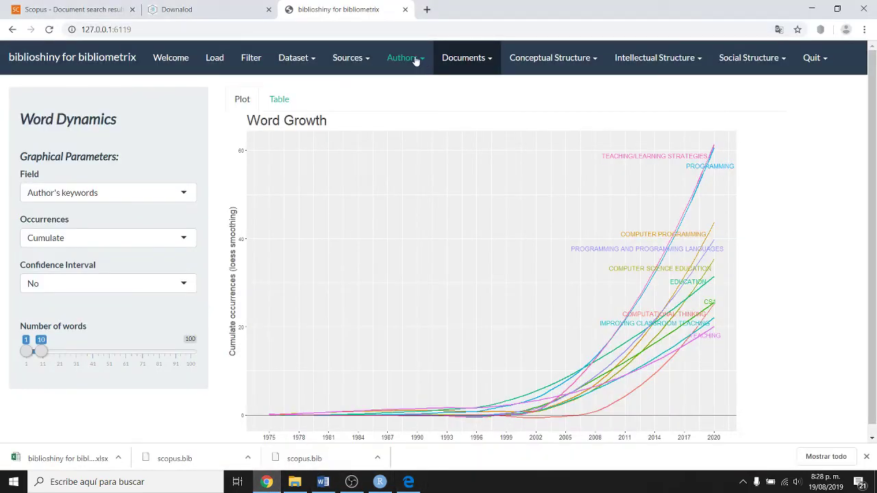
{"action": "left_click", "coordinate": [401, 58]}
{"action": "left_click", "coordinate": [409, 108]}
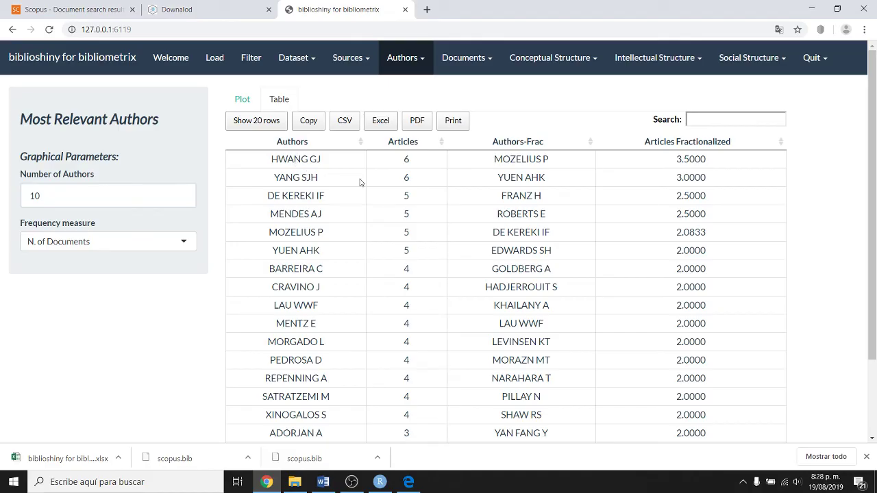
{"action": "left_click", "coordinate": [291, 160]}
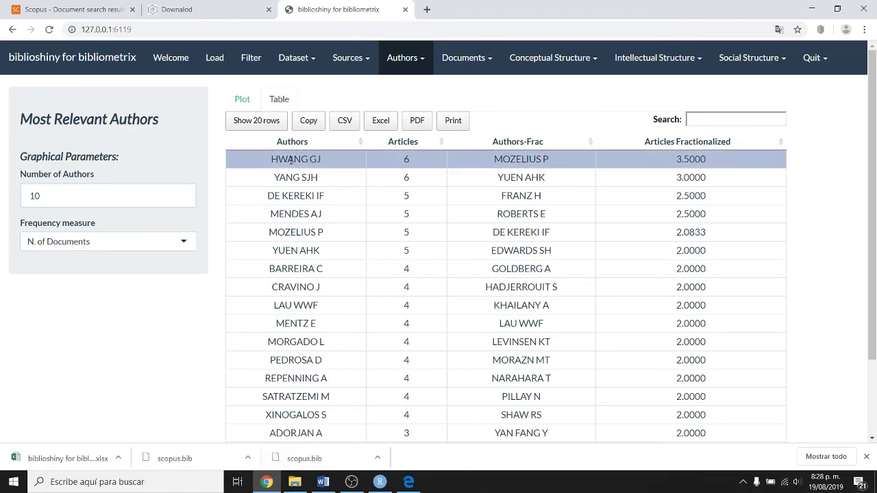
Step: Switch to the Scopus search results and view the matching documents of the first author in the Author name filter
{"action": "left_click", "coordinate": [74, 11]}
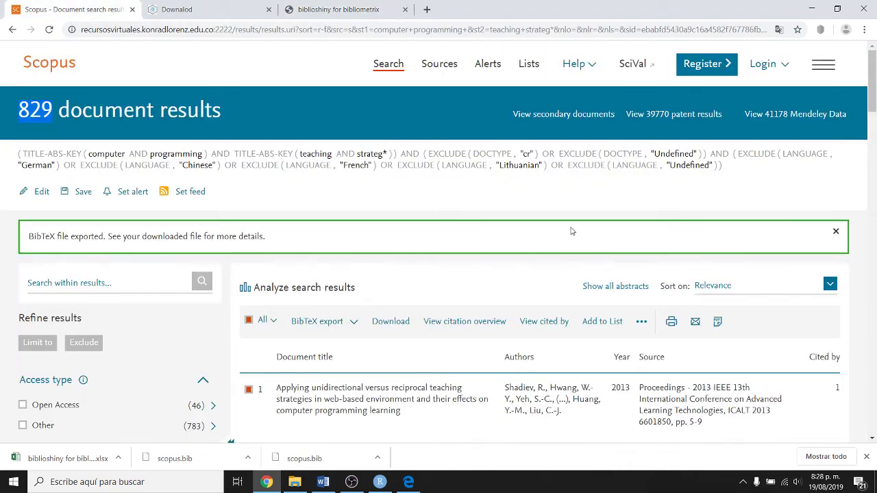
{"action": "left_click_drag", "start_coordinate": [873, 67], "coordinate": [874, 144]}
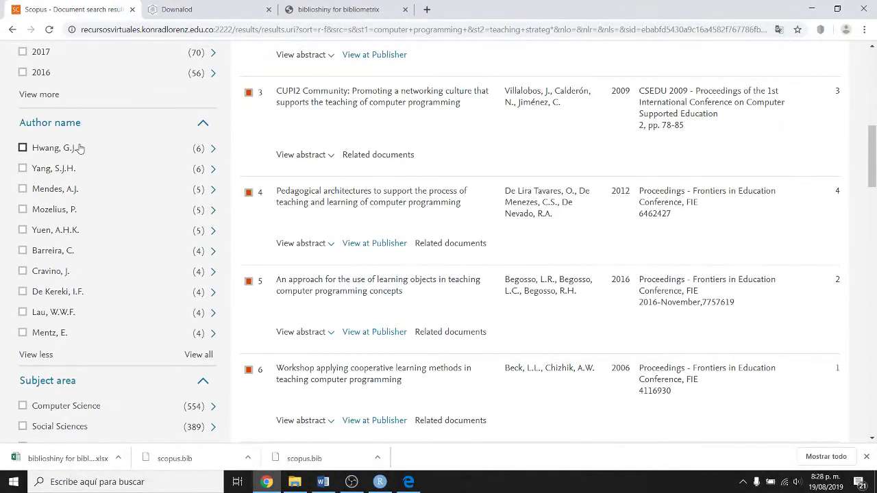
{"action": "left_click", "coordinate": [198, 150]}
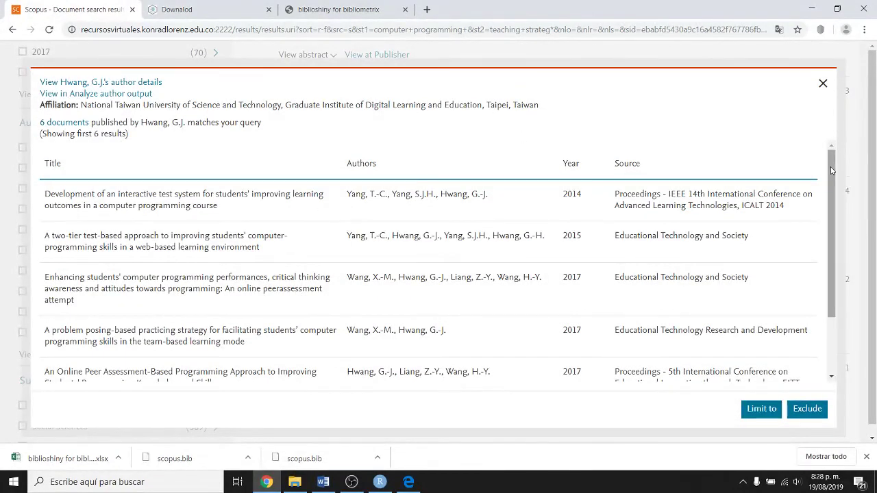
{"action": "mouse_move", "coordinate": [831, 170]}
{"action": "left_mouse_down"}
{"action": "mouse_move", "coordinate": [845, 274]}
{"action": "mouse_move", "coordinate": [834, 169]}
{"action": "left_mouse_up"}
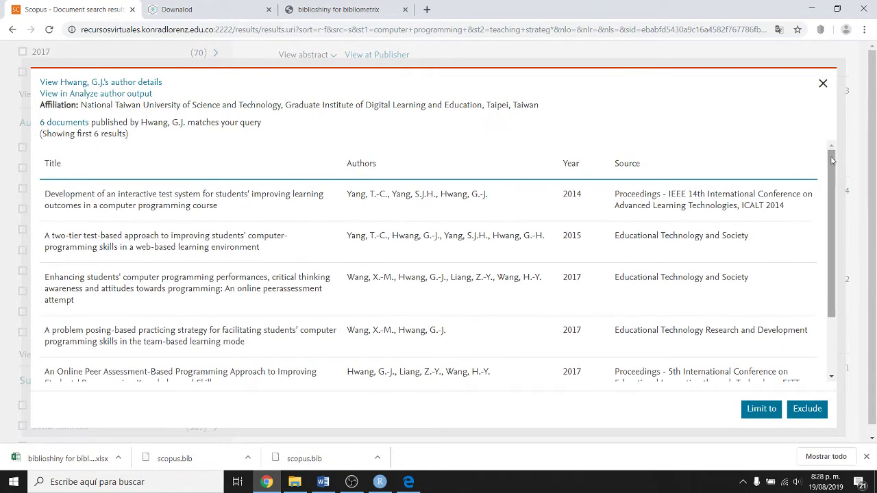
Step: Open the Scopus details of "Development of an interactive test system for students' improving learning outcomes in a computer programming course" and examine them
{"action": "left_click", "coordinate": [58, 196]}
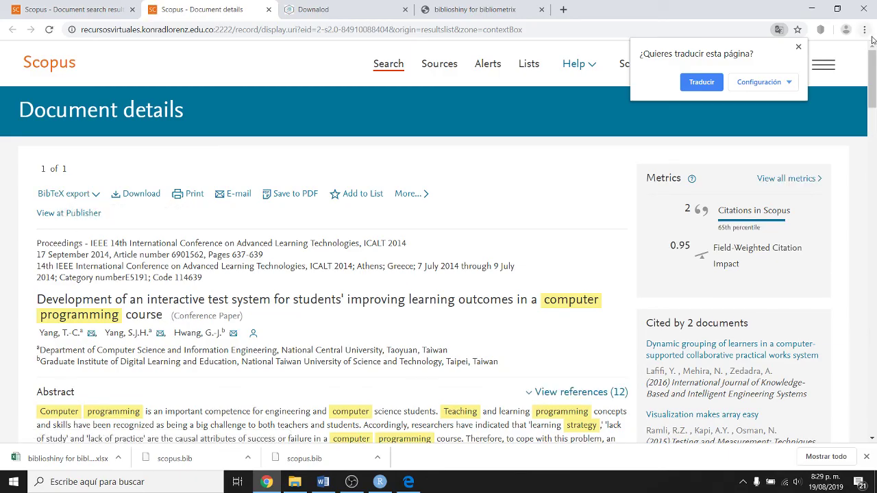
{"action": "left_click_drag", "start_coordinate": [871, 67], "coordinate": [870, 89]}
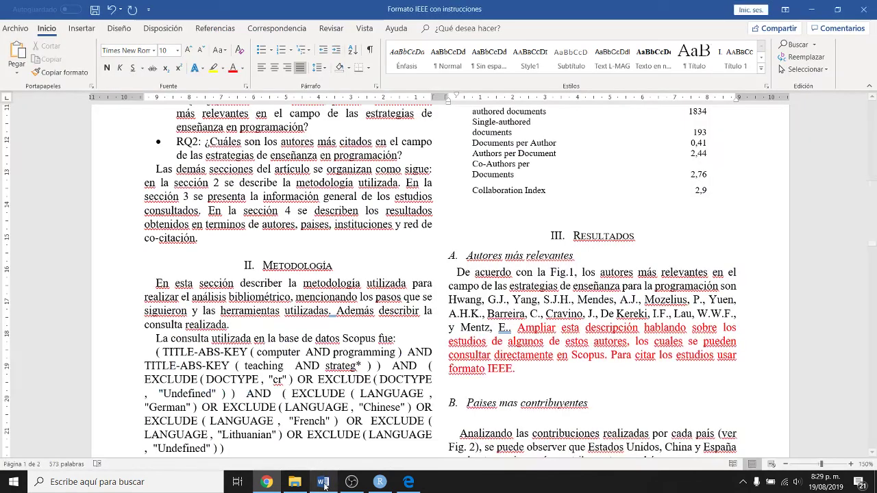
Step: Switch to the Word document and remove the stray space before the period after "formato IEEE" in the red instruction text
{"action": "left_click", "coordinate": [323, 483]}
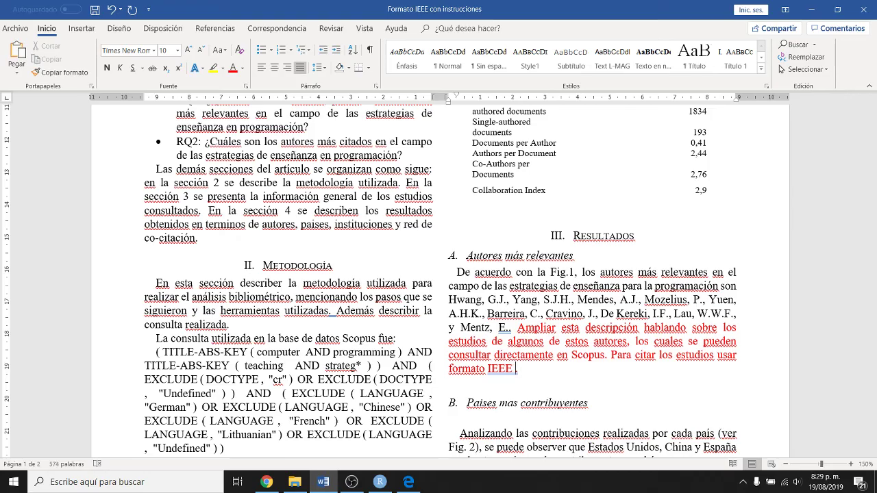
{"action": "key", "text": "BackSpace"}
{"action": "left_click_drag", "start_coordinate": [872, 226], "coordinate": [873, 250]}
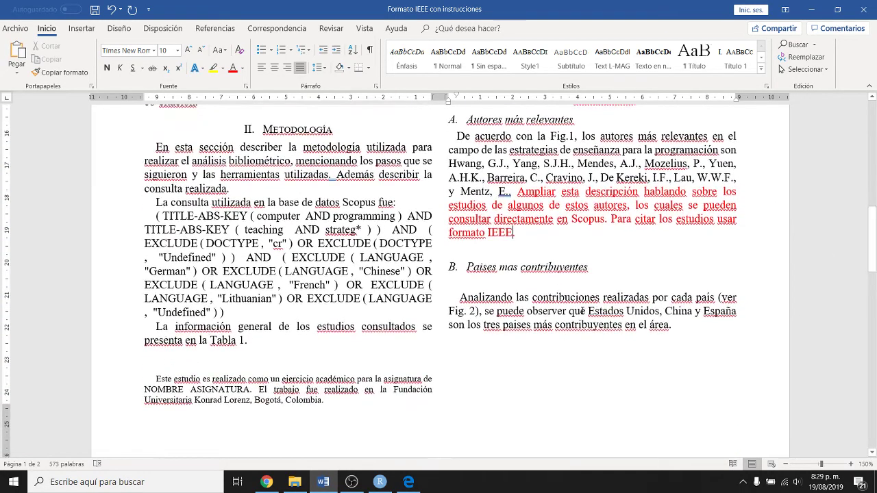
{"action": "type", "text": "."}
Step: Compare the Paises mas contribuyentes paragraph with the world map in Fig. 2, and review the red instruction text above it
{"action": "left_click_drag", "start_coordinate": [873, 241], "coordinate": [874, 358]}
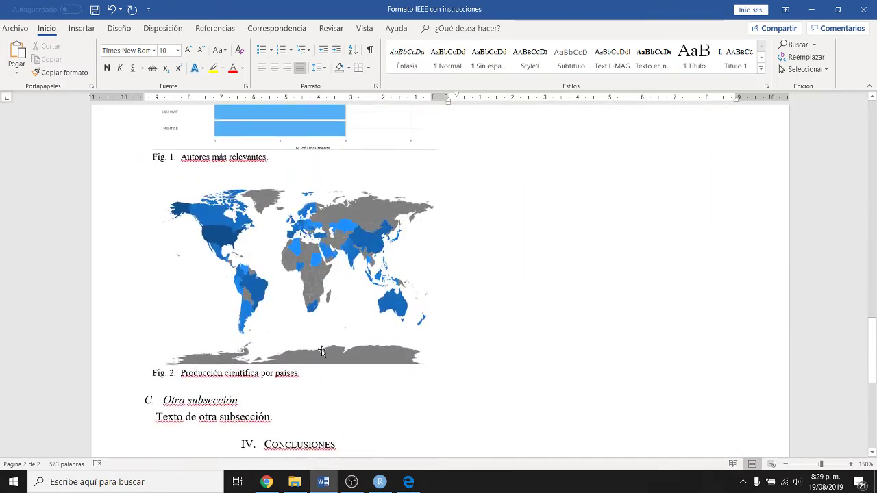
{"action": "left_click_drag", "start_coordinate": [876, 345], "coordinate": [875, 245]}
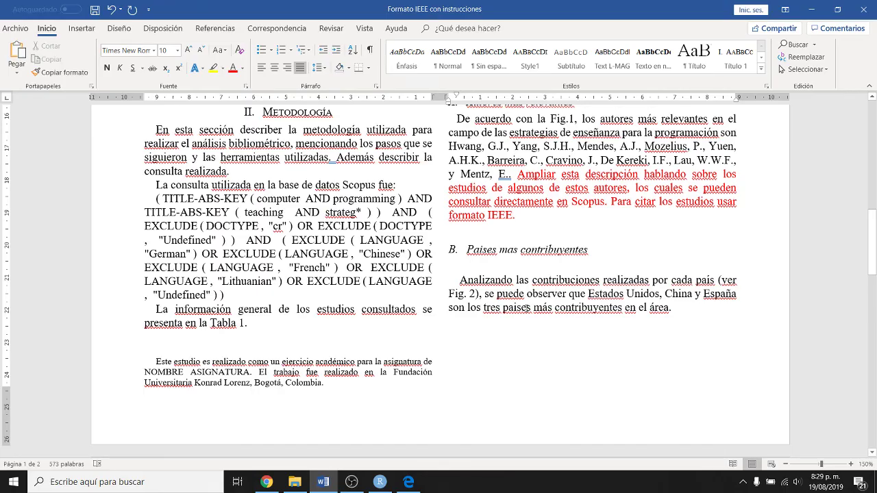
{"action": "type", "text": "."}
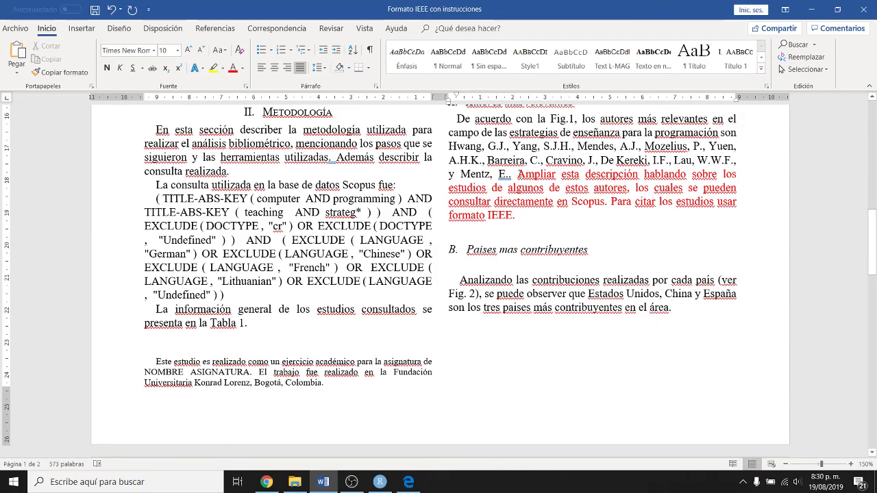
{"action": "left_click_drag", "start_coordinate": [518, 174], "coordinate": [515, 215]}
{"action": "left_click", "coordinate": [687, 313]}
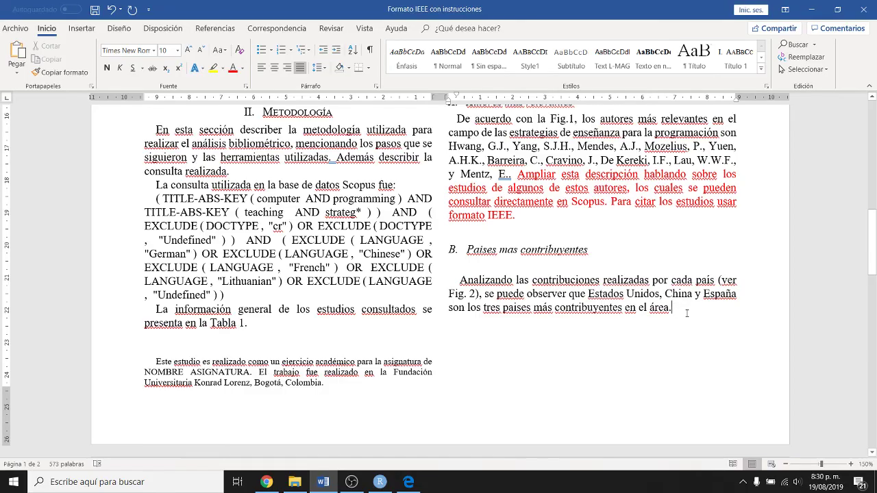
Step: Examine the placeholder subsection Otra subsección and the instructions under the Conclusiones heading
{"action": "left_click_drag", "start_coordinate": [873, 245], "coordinate": [875, 361]}
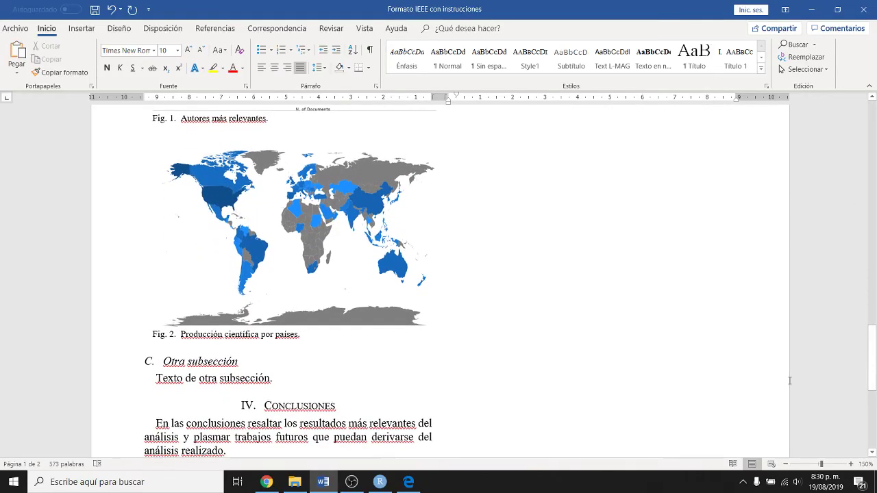
{"action": "left_click", "coordinate": [271, 378]}
{"action": "left_click_drag", "start_coordinate": [277, 380], "coordinate": [188, 361]}
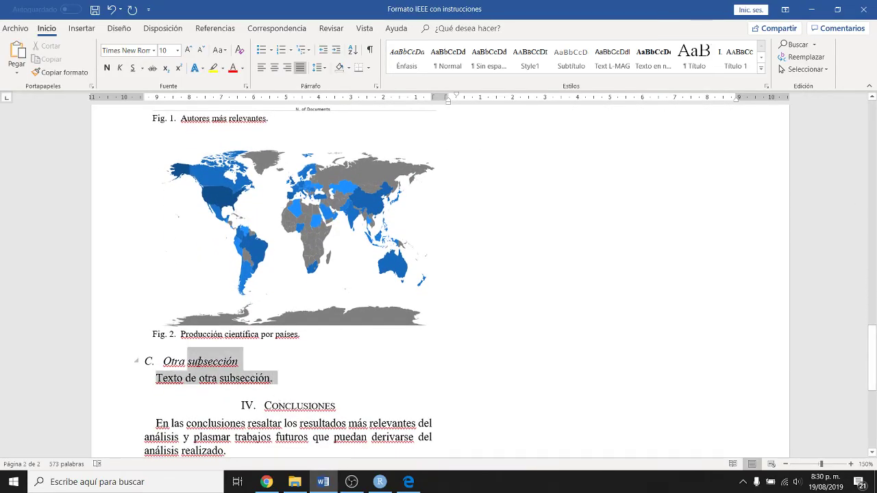
{"action": "left_click_drag", "start_coordinate": [873, 327], "coordinate": [874, 378]}
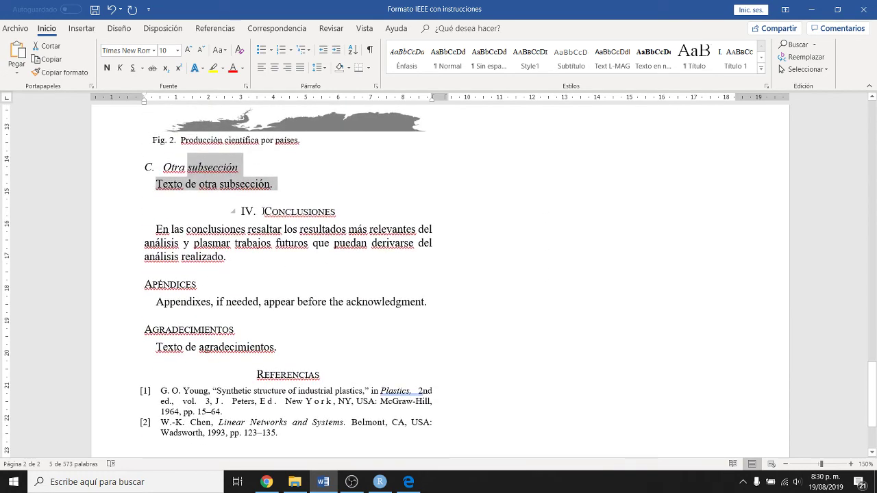
{"action": "left_click_drag", "start_coordinate": [264, 212], "coordinate": [320, 214]}
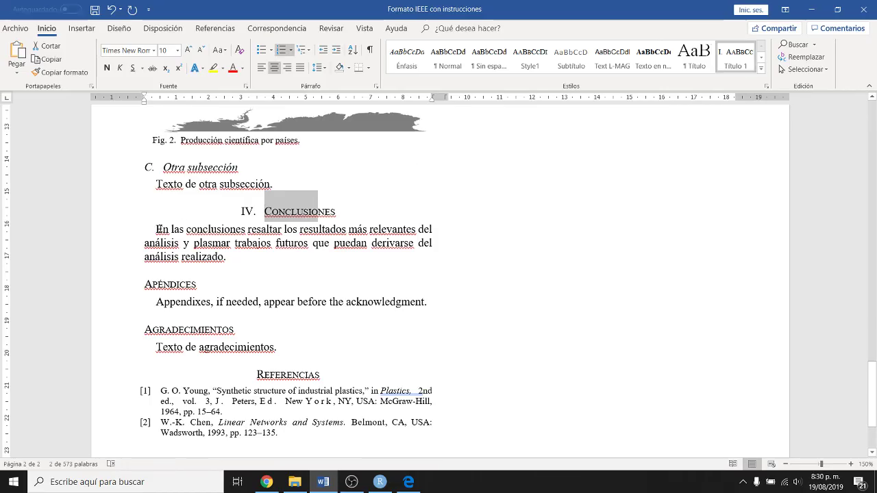
{"action": "left_click_drag", "start_coordinate": [158, 230], "coordinate": [221, 258]}
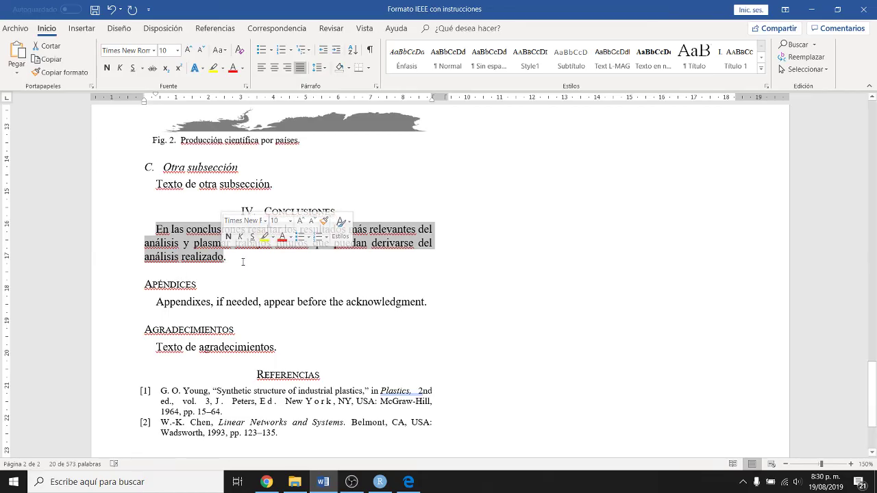
{"action": "left_click", "coordinate": [242, 262]}
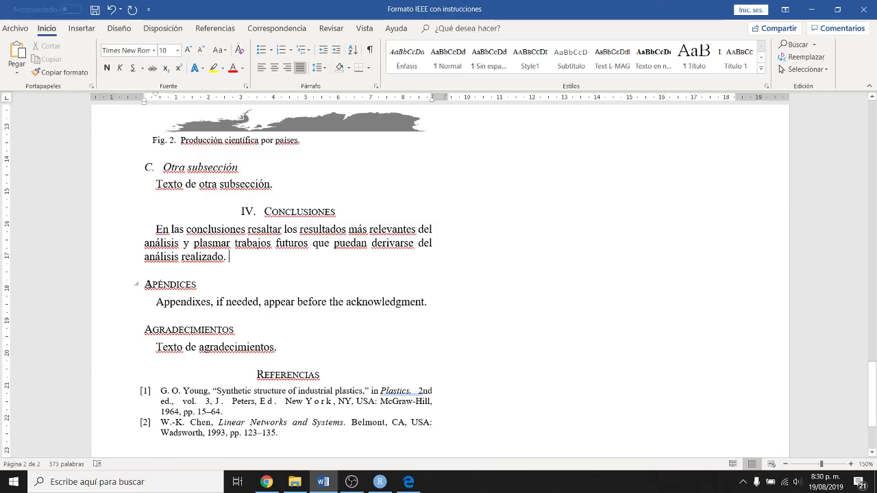
Step: Examine the Apéndices and Agradecimientos sections, including the placeholder text for the acknowledgements
{"action": "left_click_drag", "start_coordinate": [145, 285], "coordinate": [196, 287]}
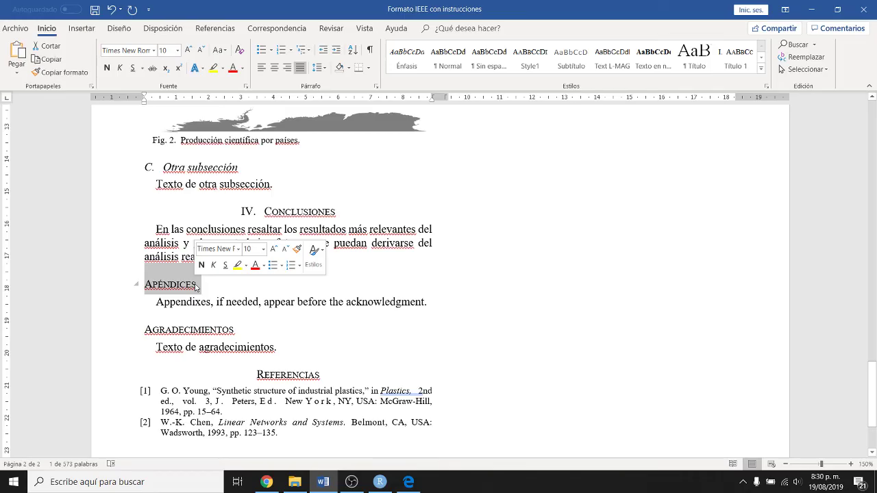
{"action": "double_click", "coordinate": [187, 330]}
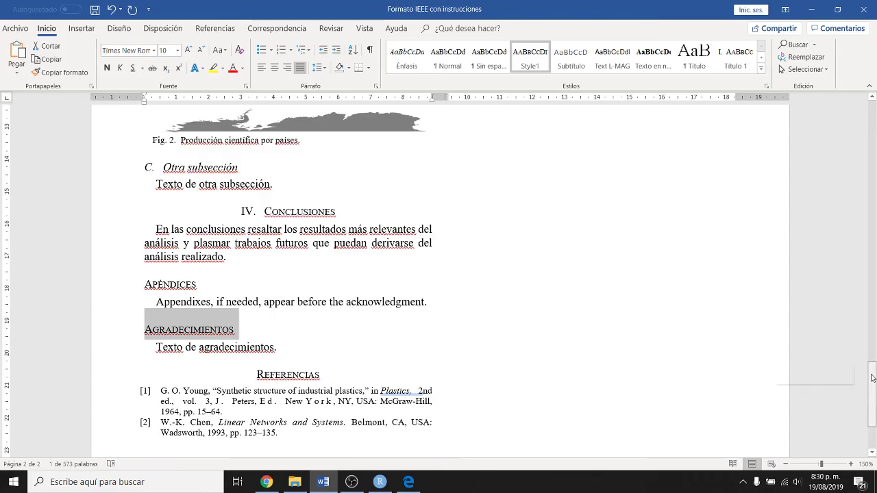
{"action": "left_click_drag", "start_coordinate": [872, 378], "coordinate": [872, 390]}
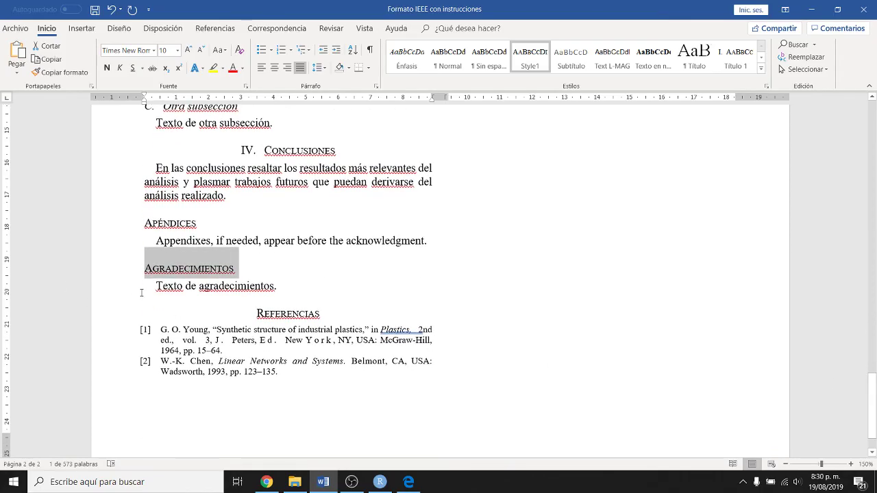
{"action": "left_click_drag", "start_coordinate": [151, 286], "coordinate": [273, 287]}
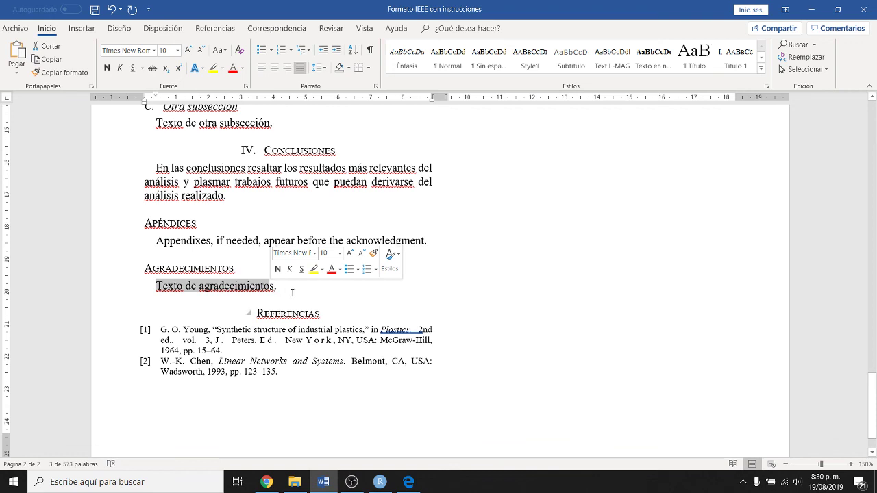
{"action": "left_click_drag", "start_coordinate": [285, 289], "coordinate": [132, 226]}
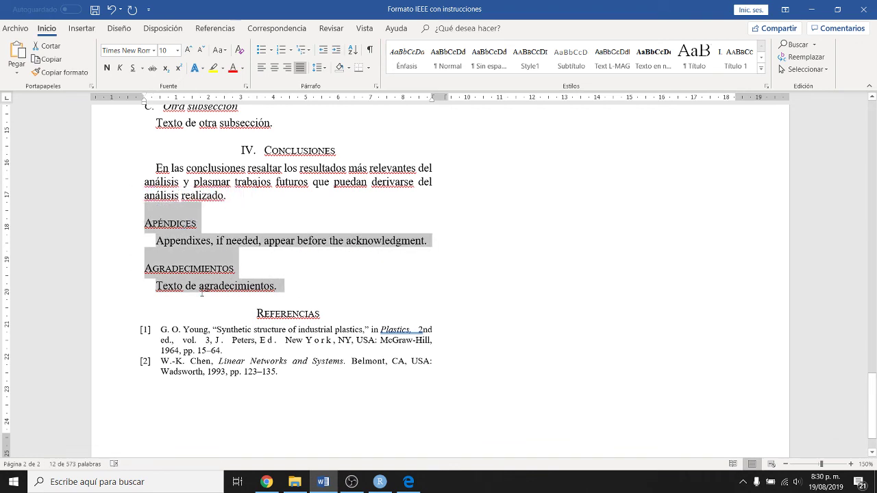
Step: Examine the two sample entries under Referencias and the author biography template with its photo, then return to the article title
{"action": "double_click", "coordinate": [291, 314]}
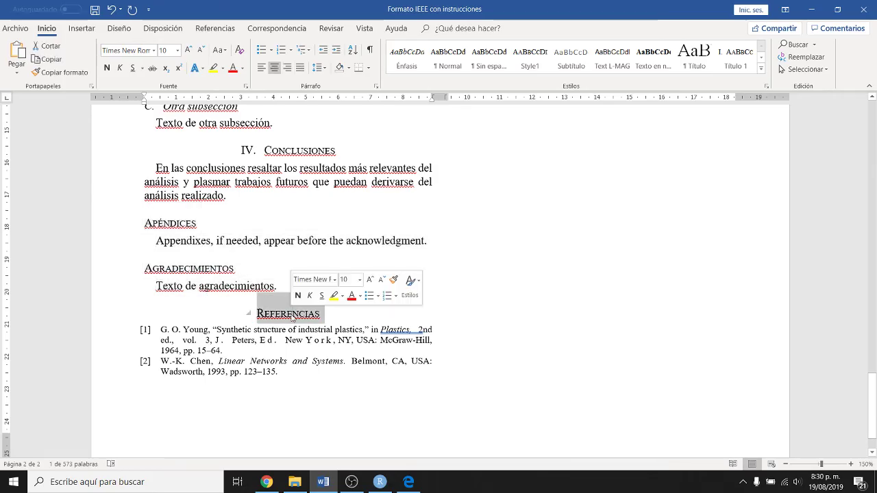
{"action": "left_click_drag", "start_coordinate": [873, 401], "coordinate": [873, 409]}
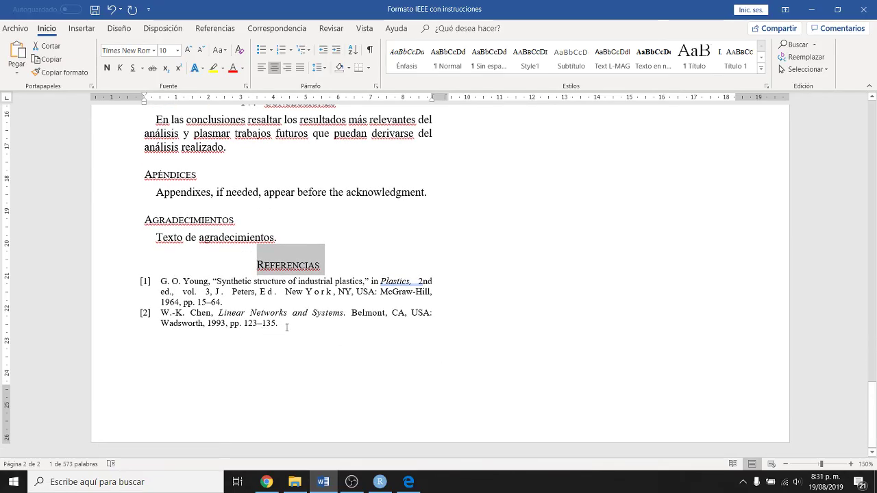
{"action": "left_click_drag", "start_coordinate": [286, 328], "coordinate": [167, 283]}
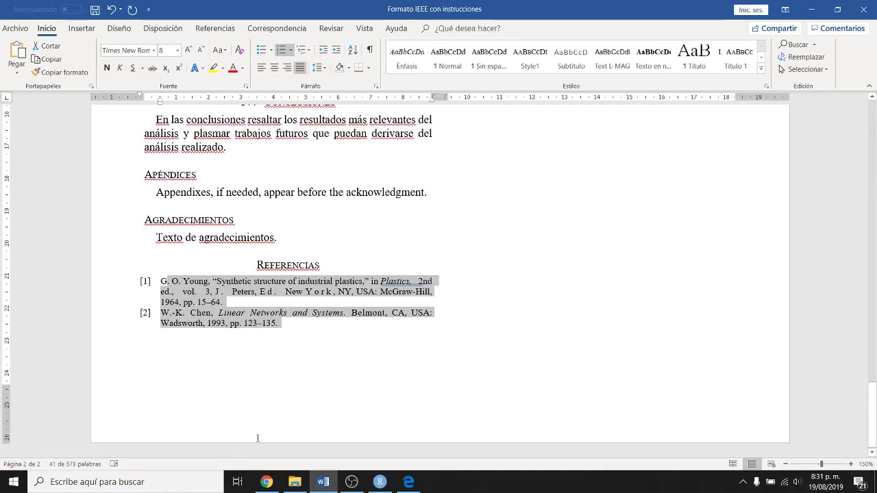
{"action": "left_click_drag", "start_coordinate": [284, 325], "coordinate": [165, 281]}
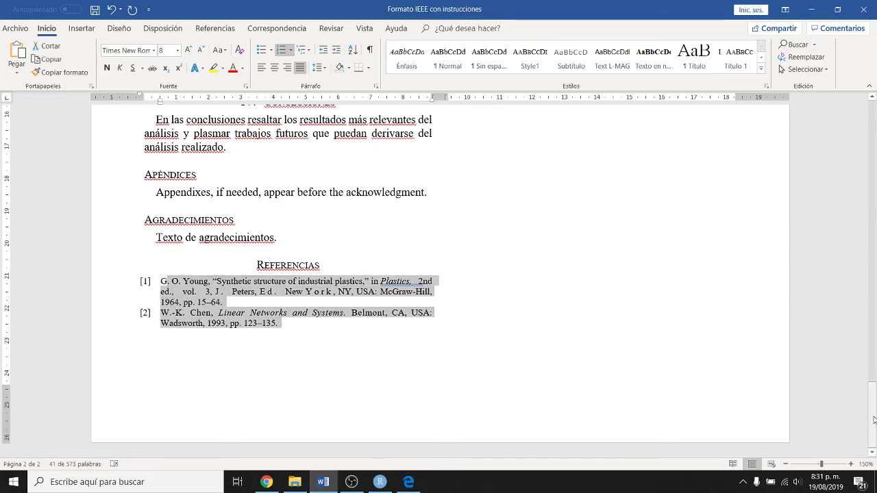
{"action": "left_click_drag", "start_coordinate": [874, 419], "coordinate": [864, 298]}
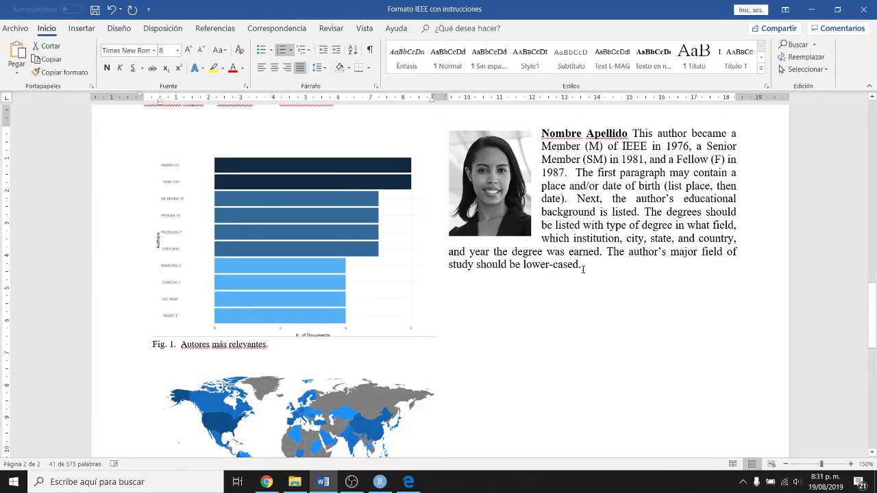
{"action": "left_click_drag", "start_coordinate": [582, 266], "coordinate": [541, 133]}
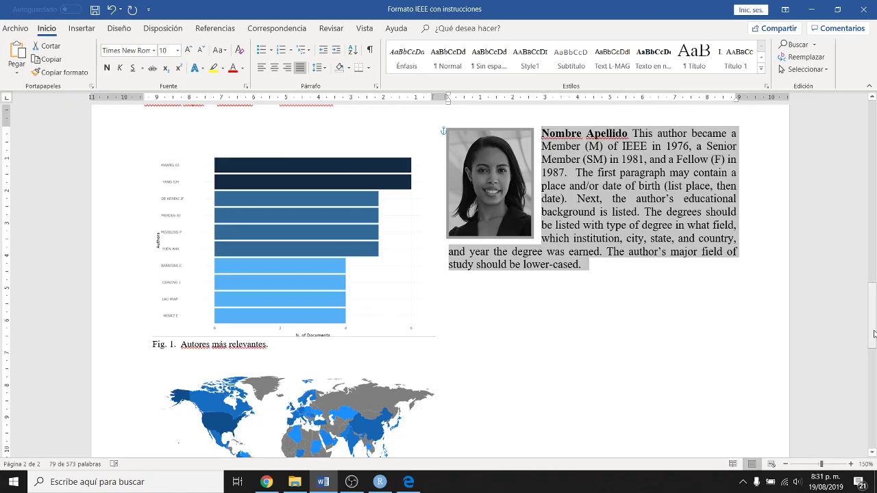
{"action": "left_click_drag", "start_coordinate": [873, 333], "coordinate": [873, 152]}
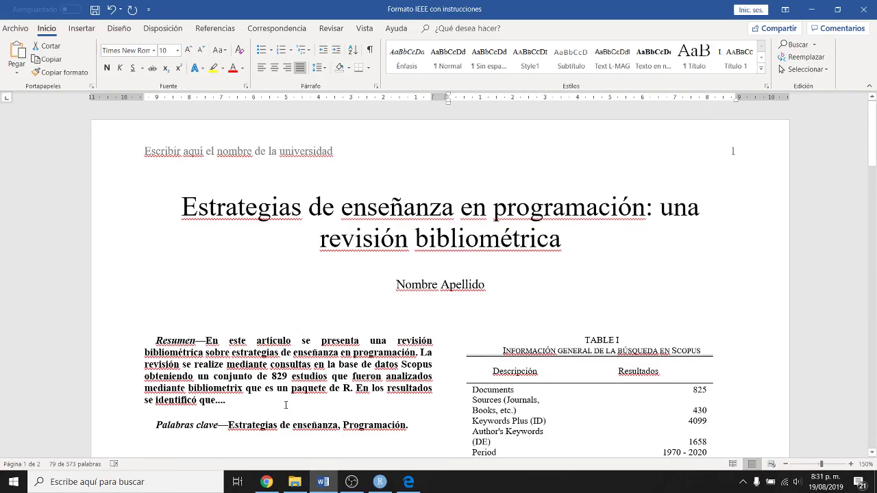
Step: Switch to the Scopus search results in Chrome, close the author's matching documents and return to the query at the start of the results
{"action": "left_click", "coordinate": [266, 482]}
{"action": "left_click", "coordinate": [94, 10]}
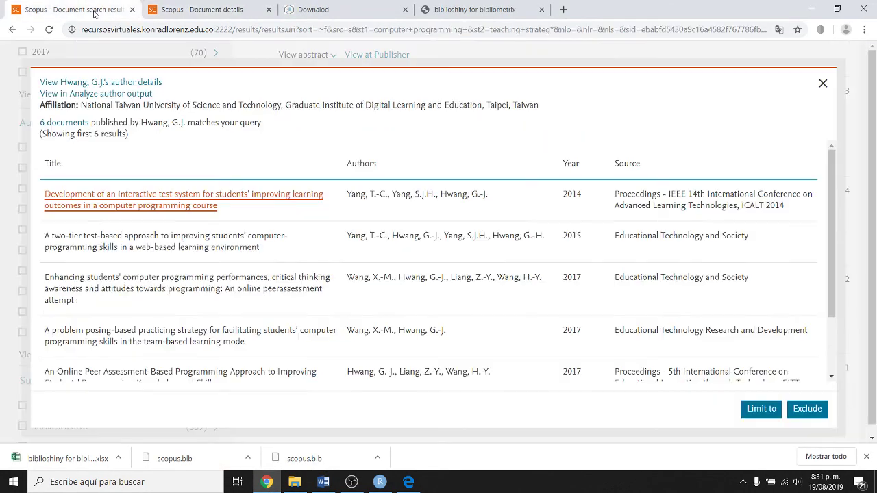
{"action": "left_click", "coordinate": [823, 83]}
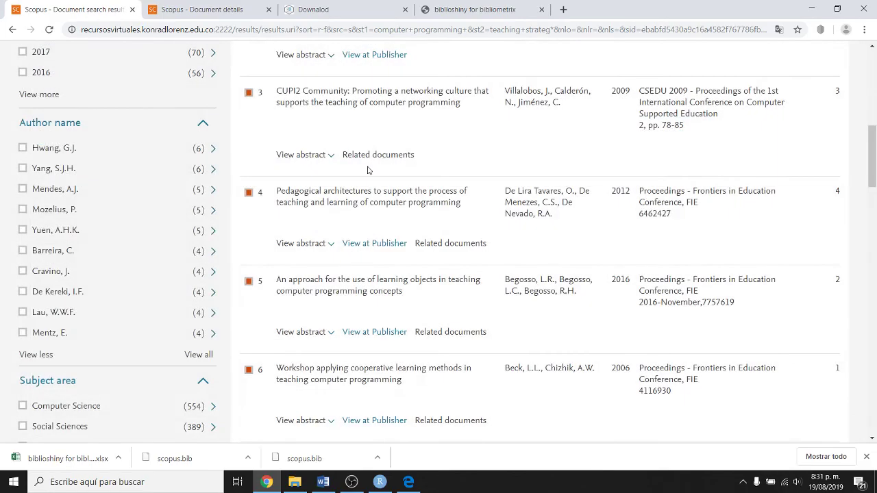
{"action": "left_click_drag", "start_coordinate": [872, 174], "coordinate": [873, 100]}
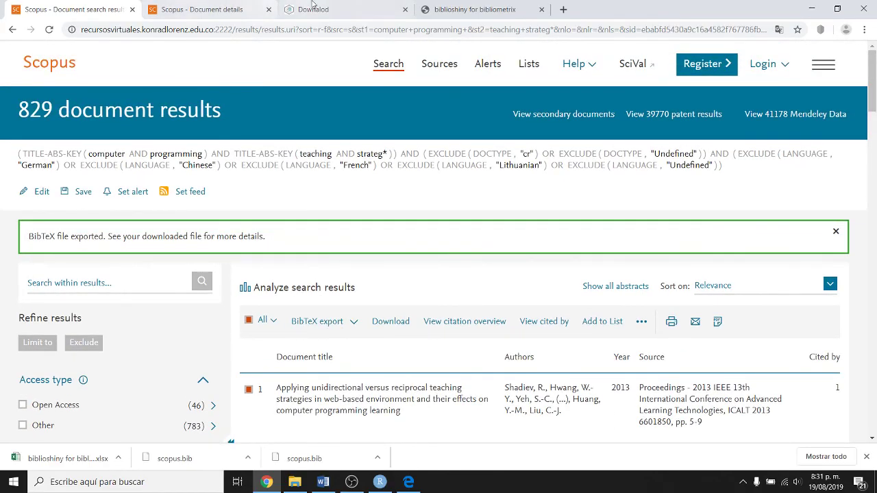
Step: Switch to biblioshiny and show its Welcome page
{"action": "left_click", "coordinate": [461, 9]}
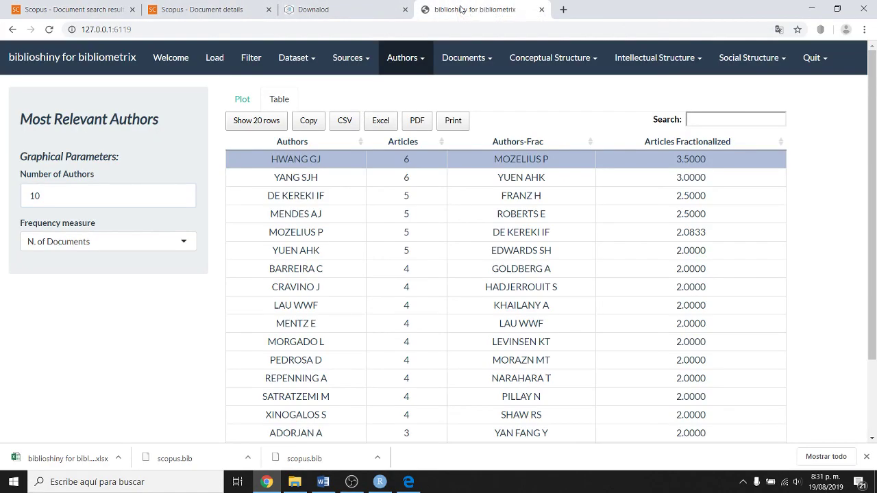
{"action": "left_click", "coordinate": [176, 61]}
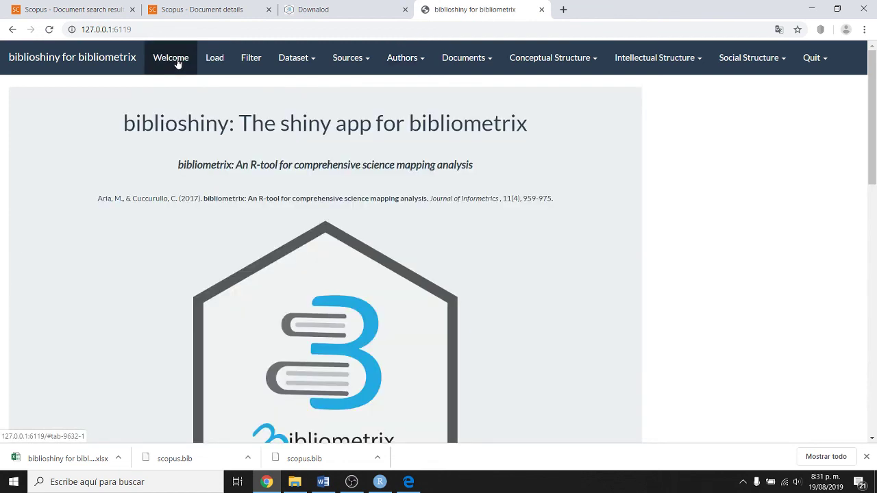